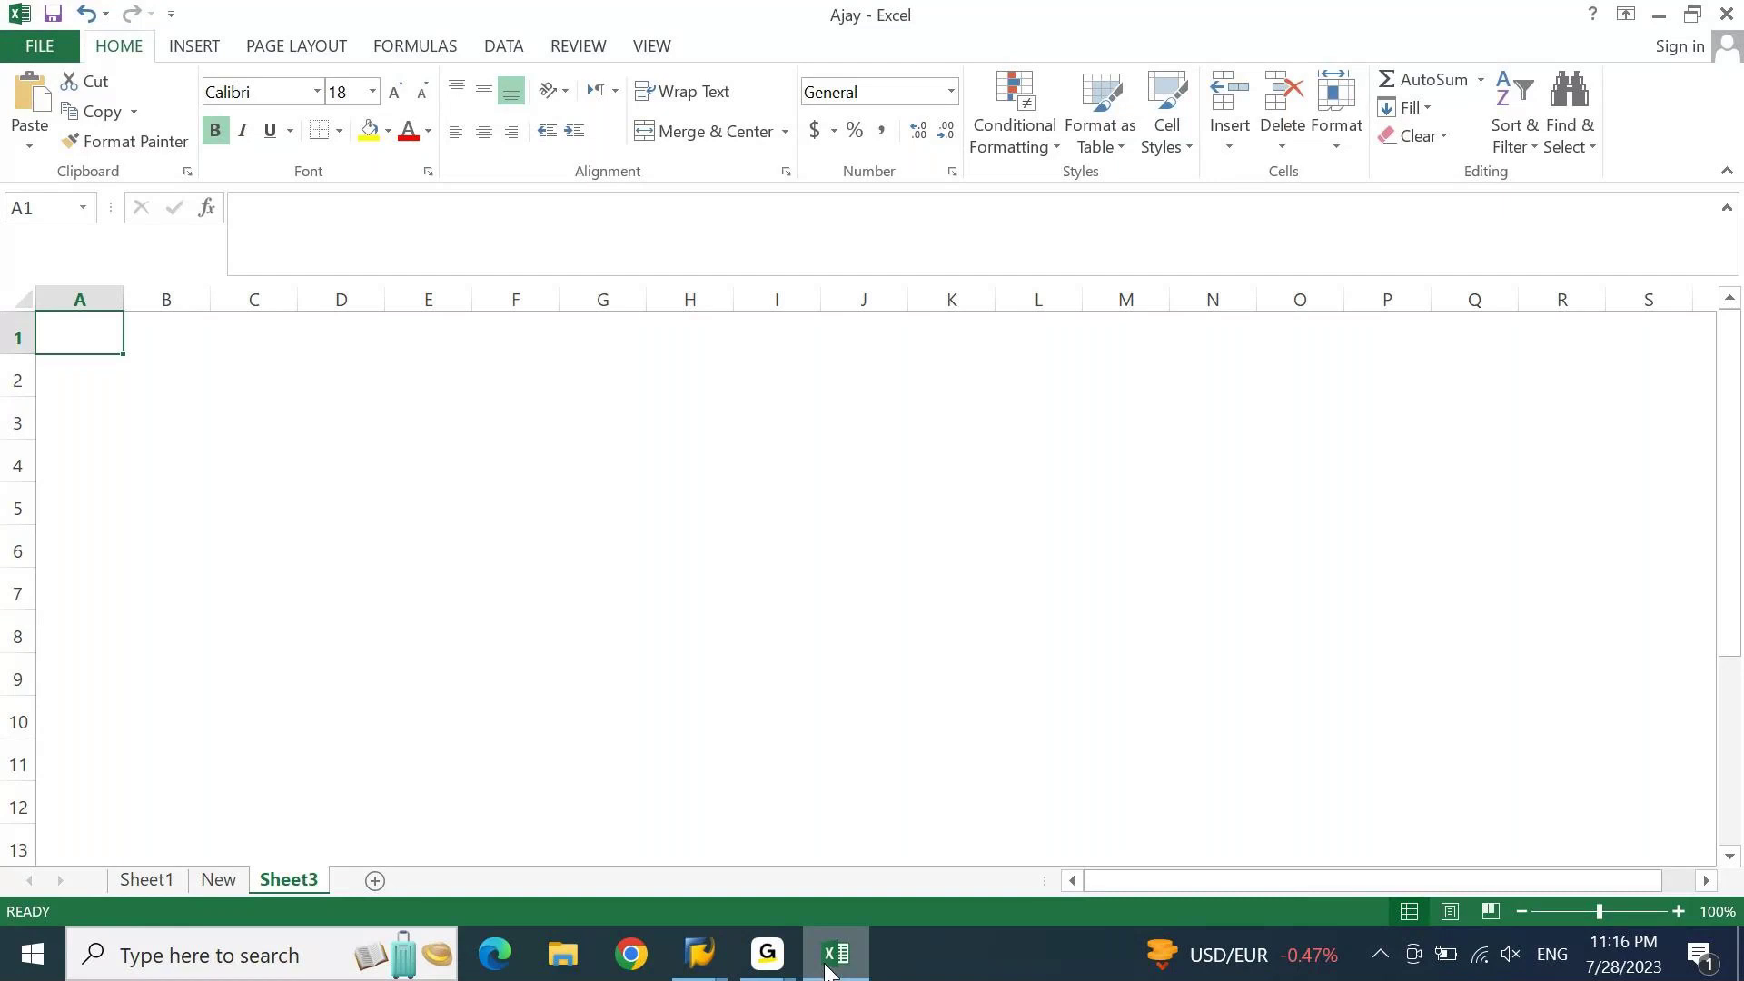
Enter the heading 'Bank Reconciliation Statement Post Processing' in A1 and FEBAN in A2.
text(Ban)
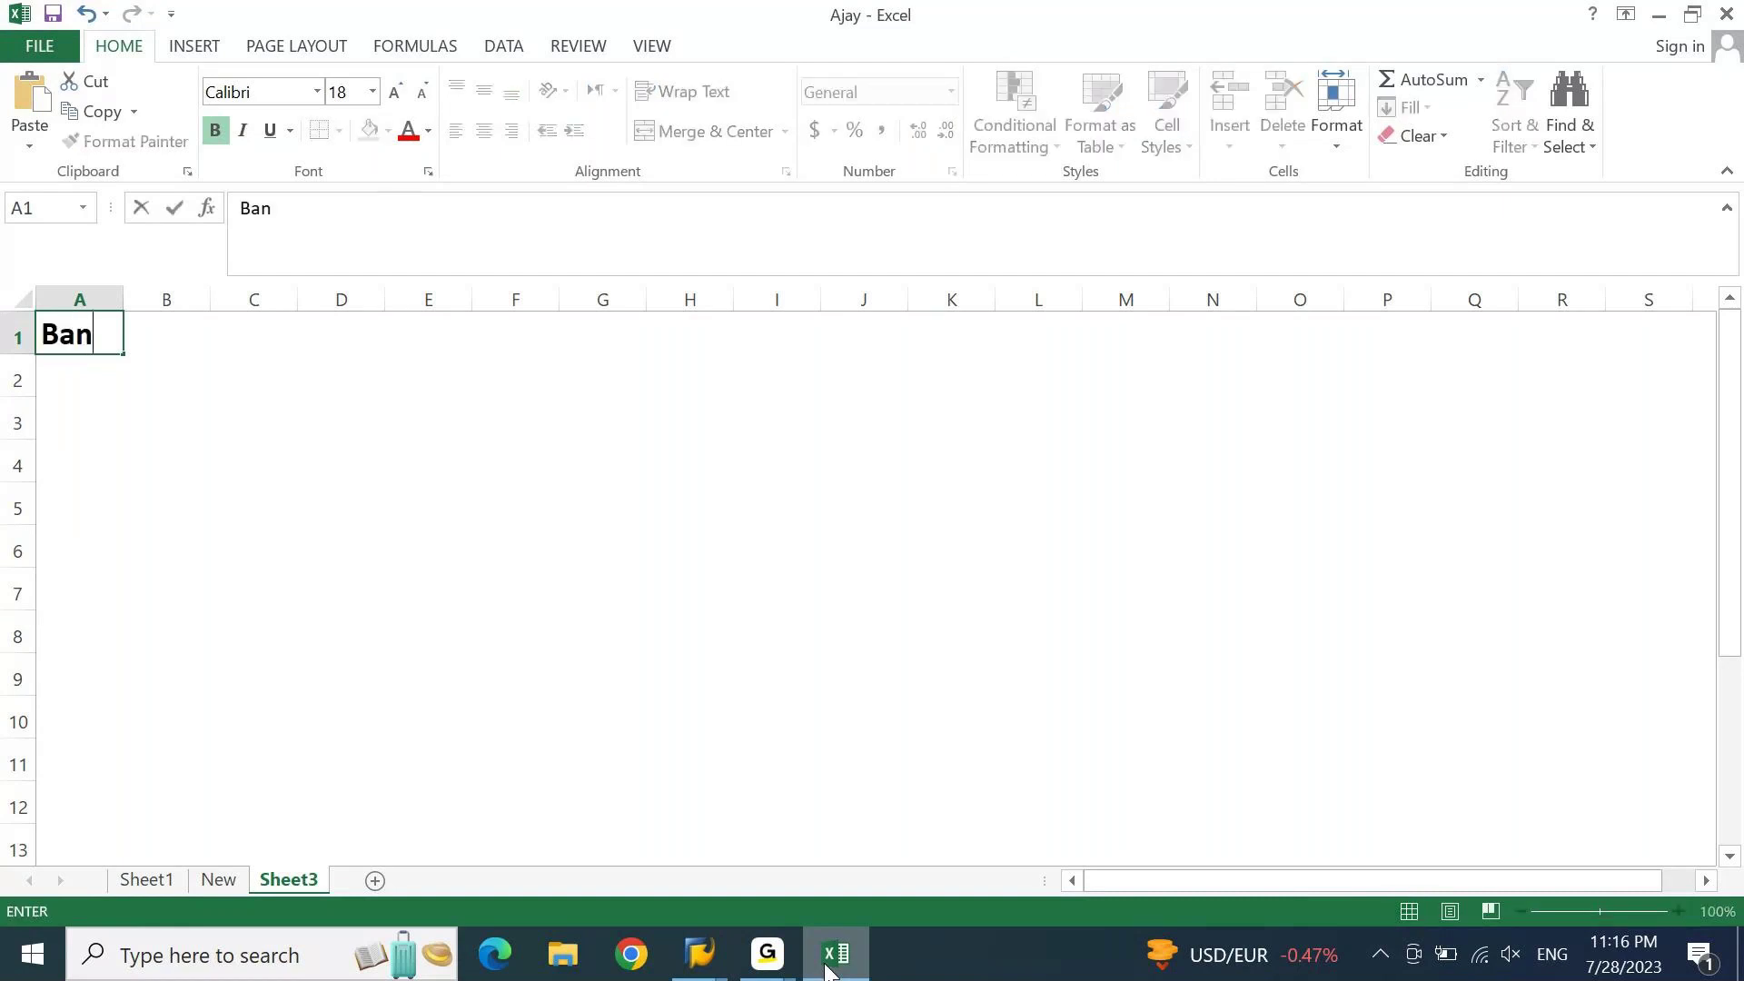
text(k Recon)
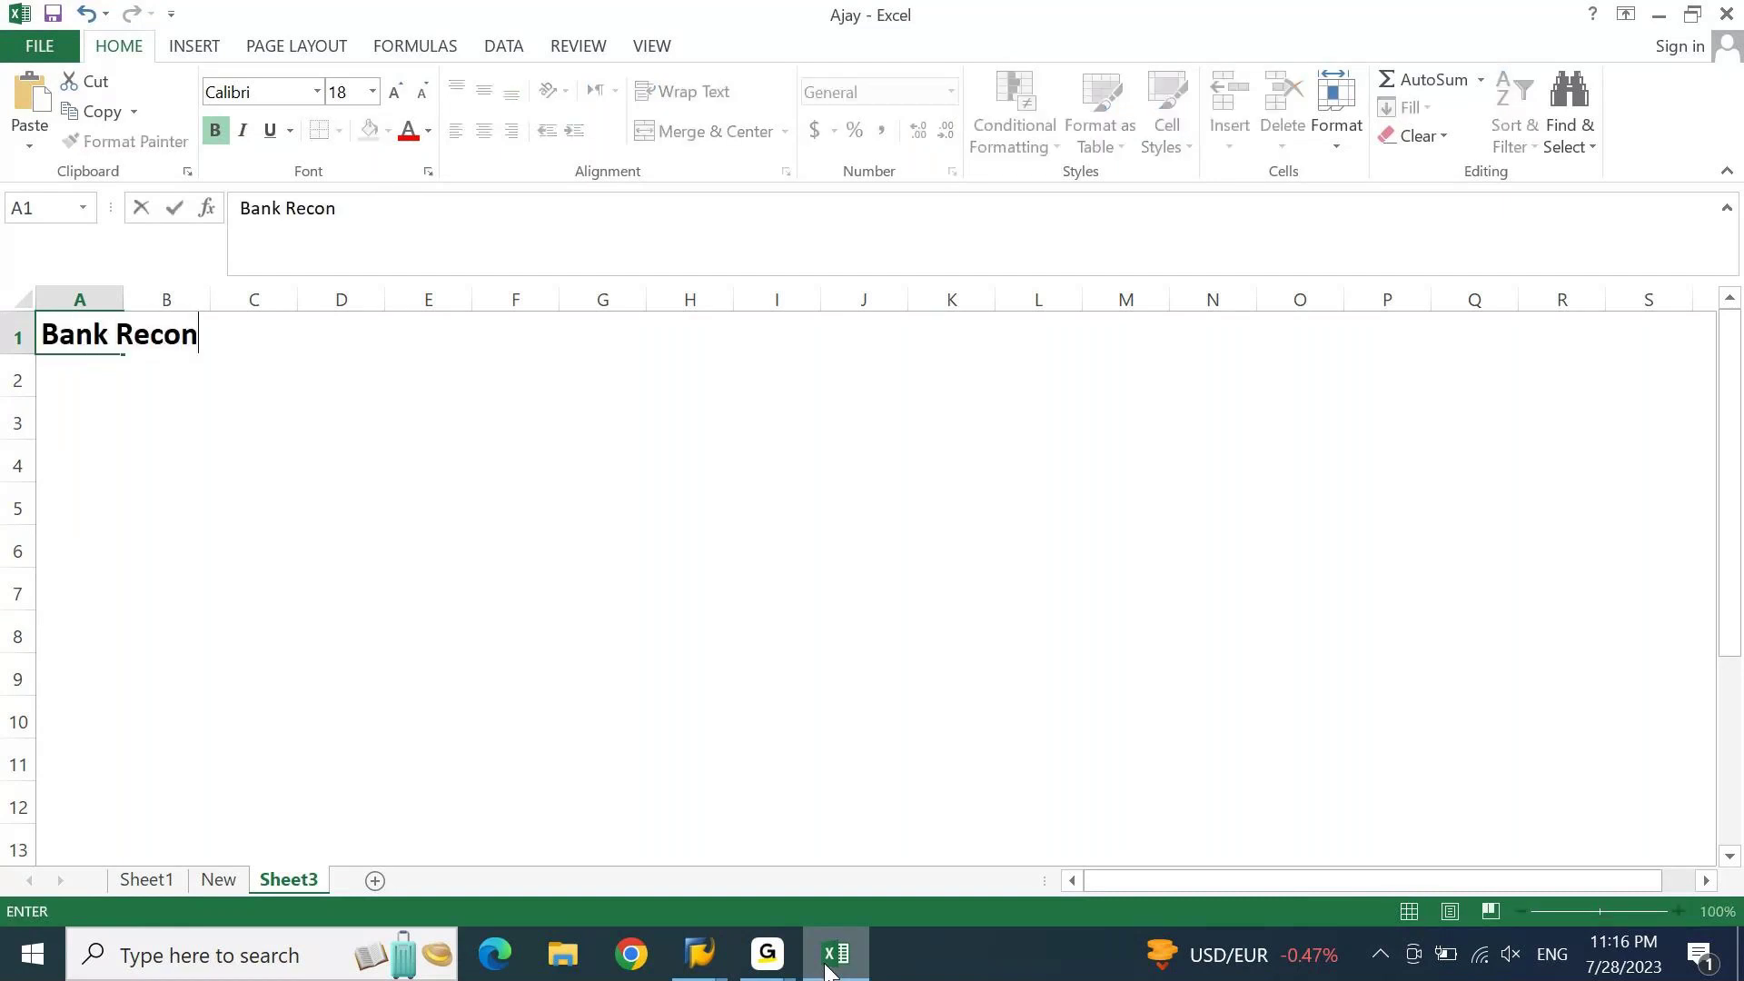
text(ciliation Statement Pos)
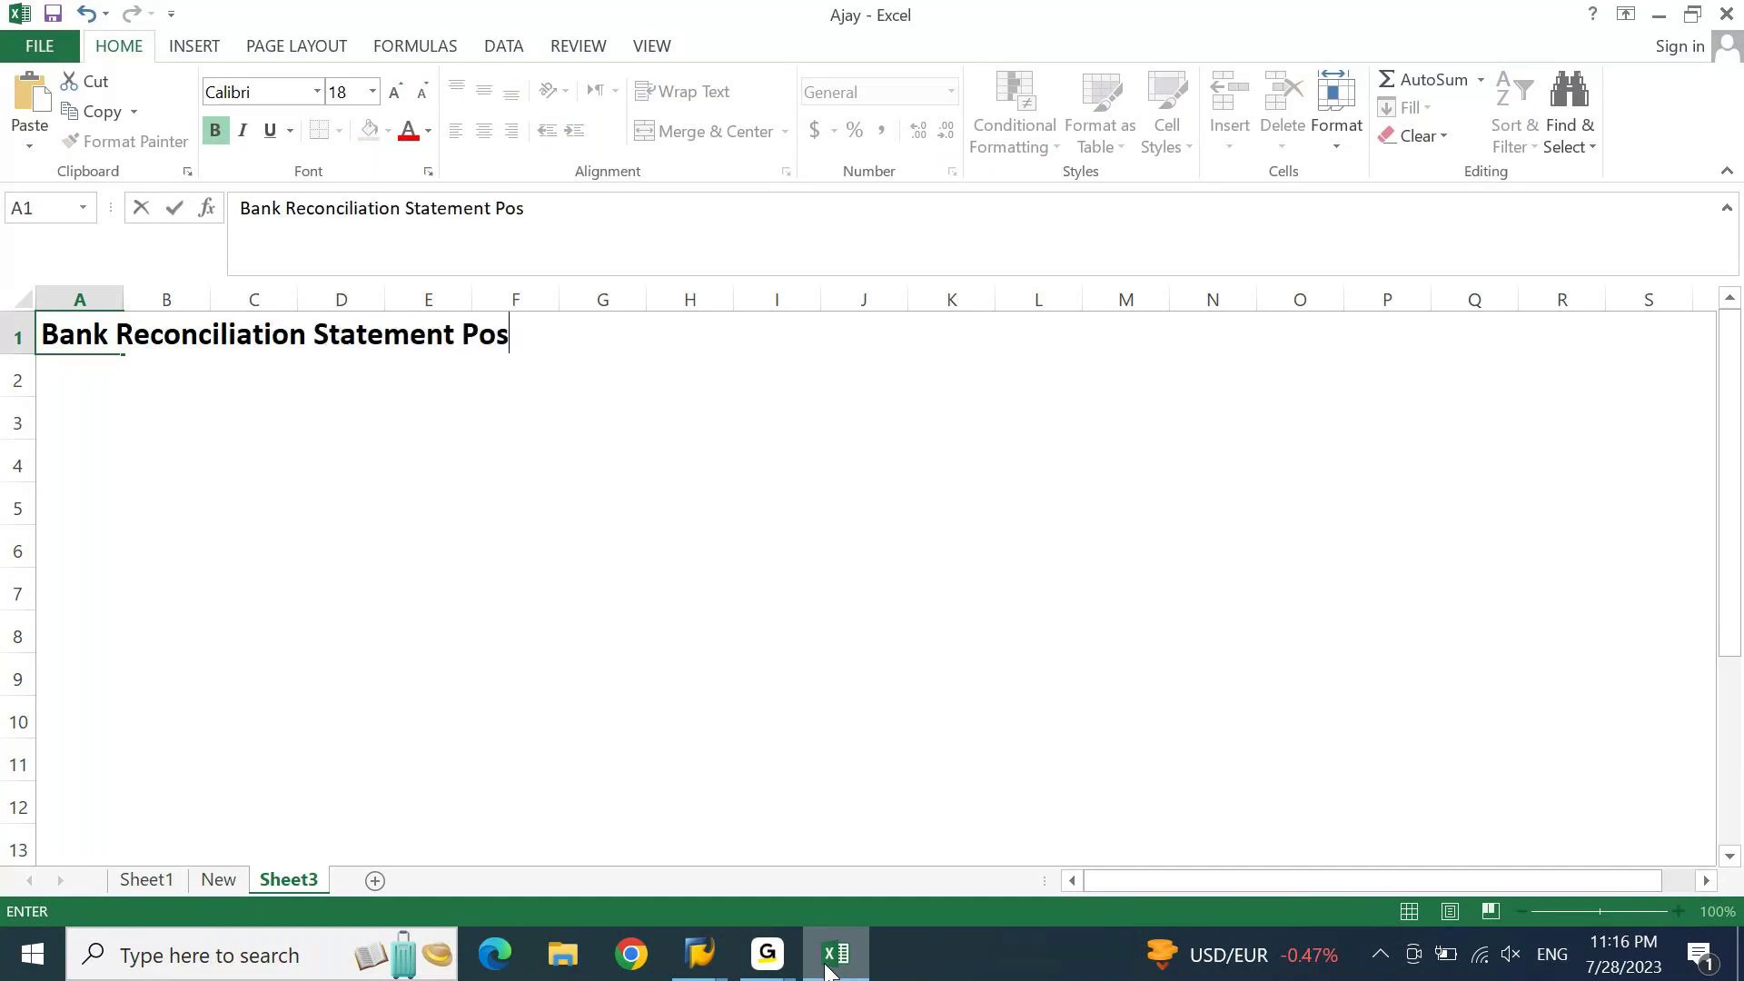
text(t Processin)
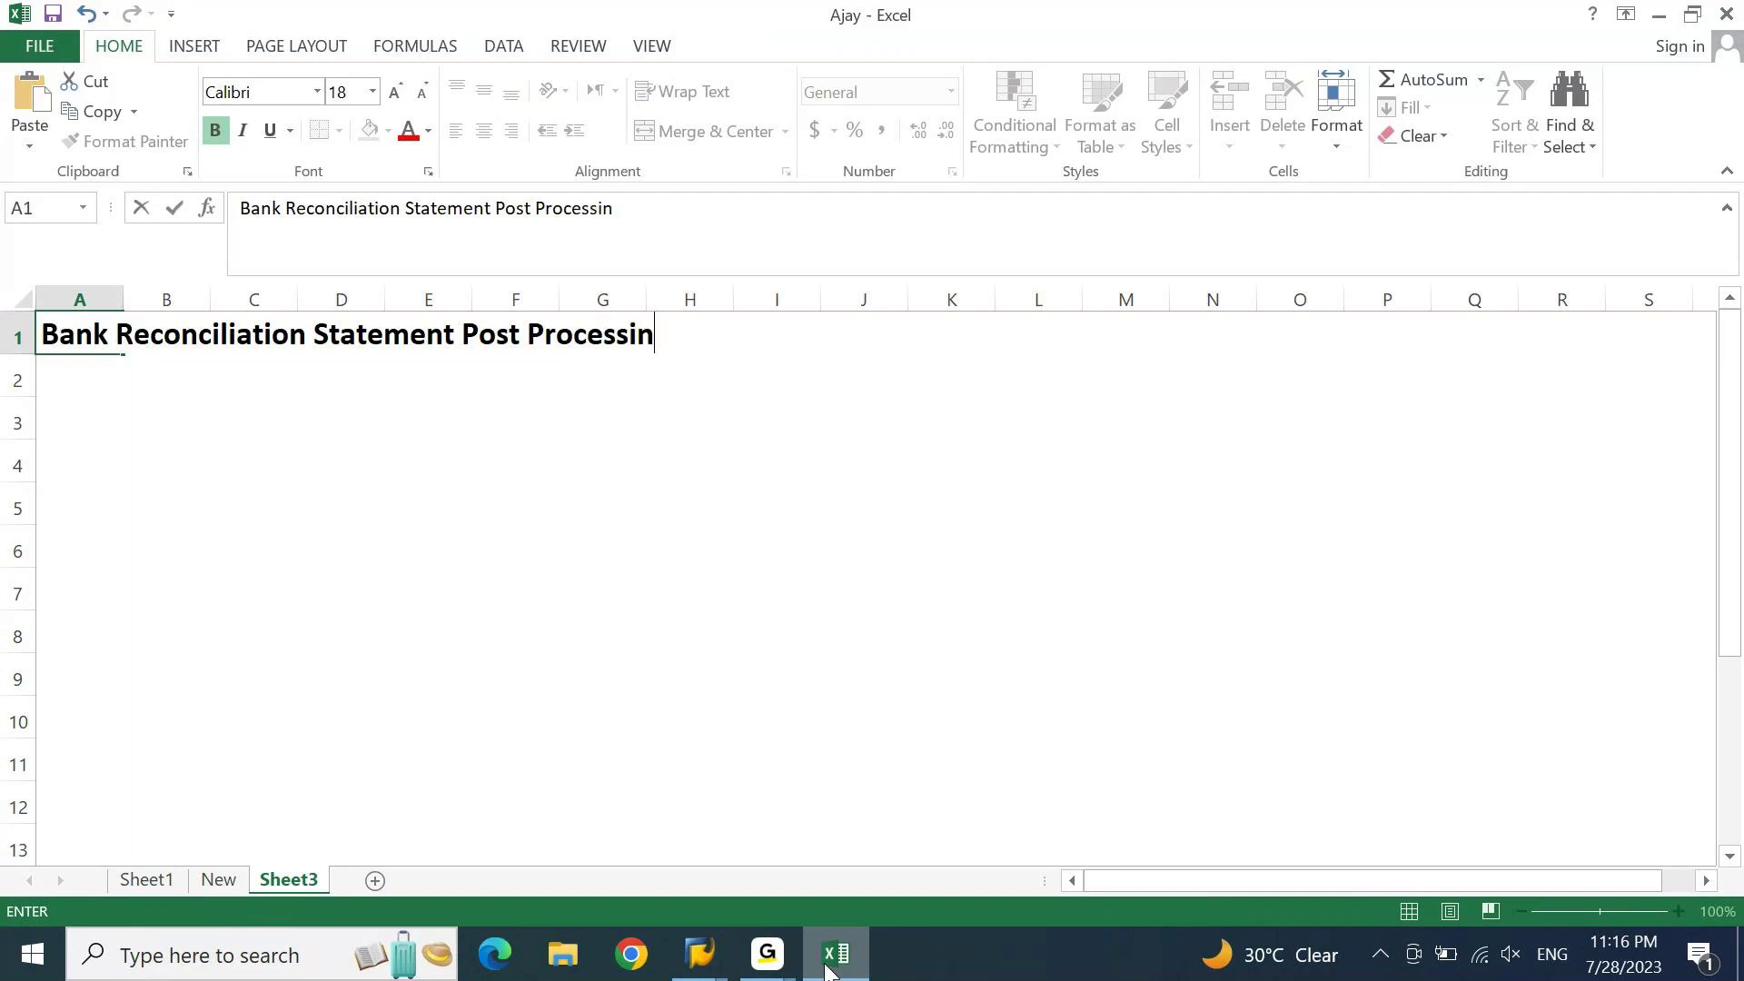
text(g)
key(Return)
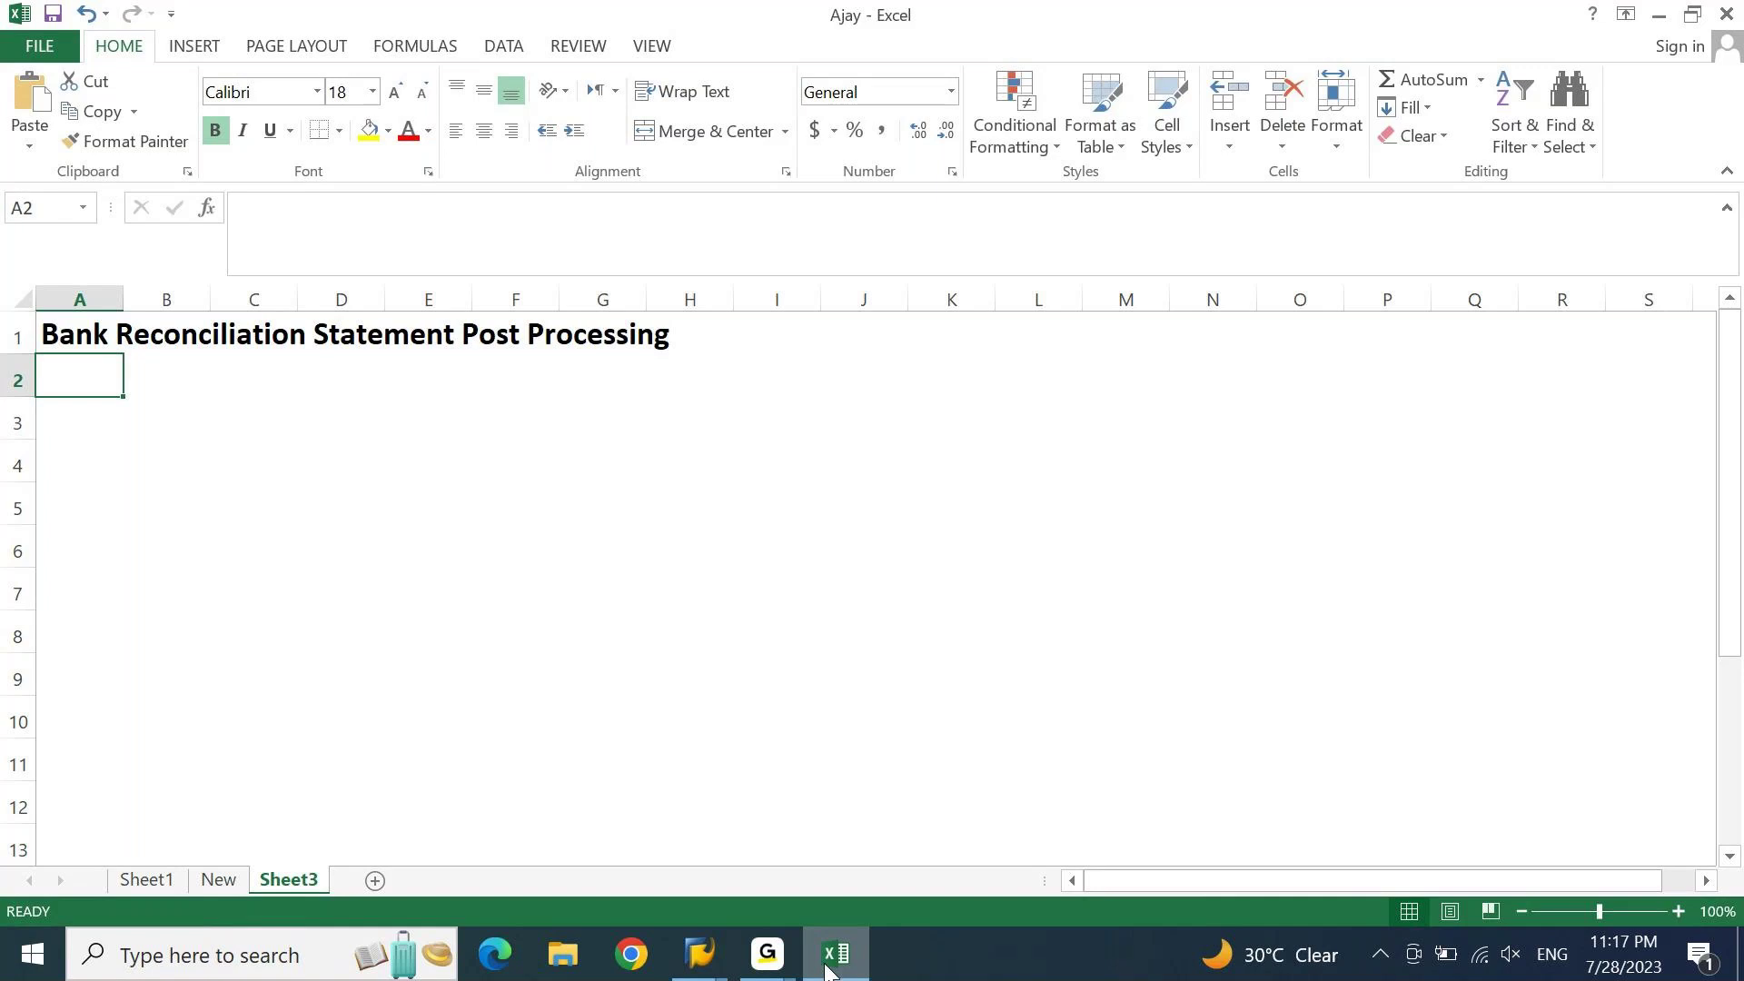
text(feban)
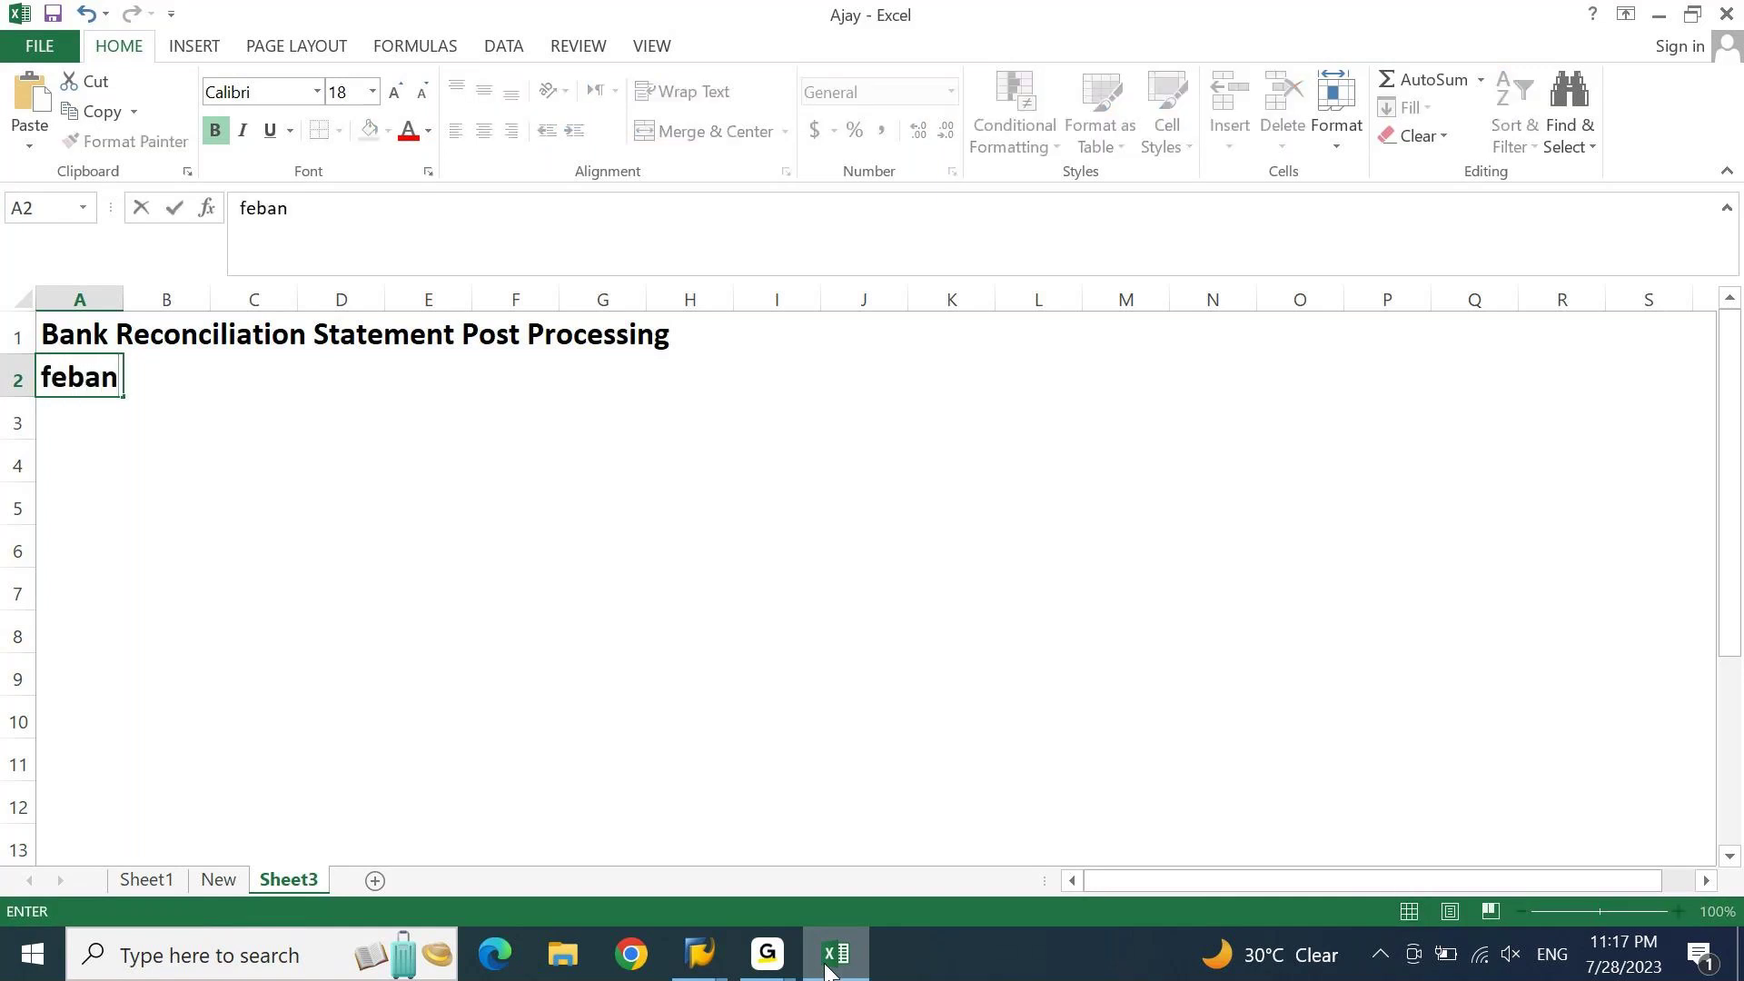
key(Escape)
text(FEBAN)
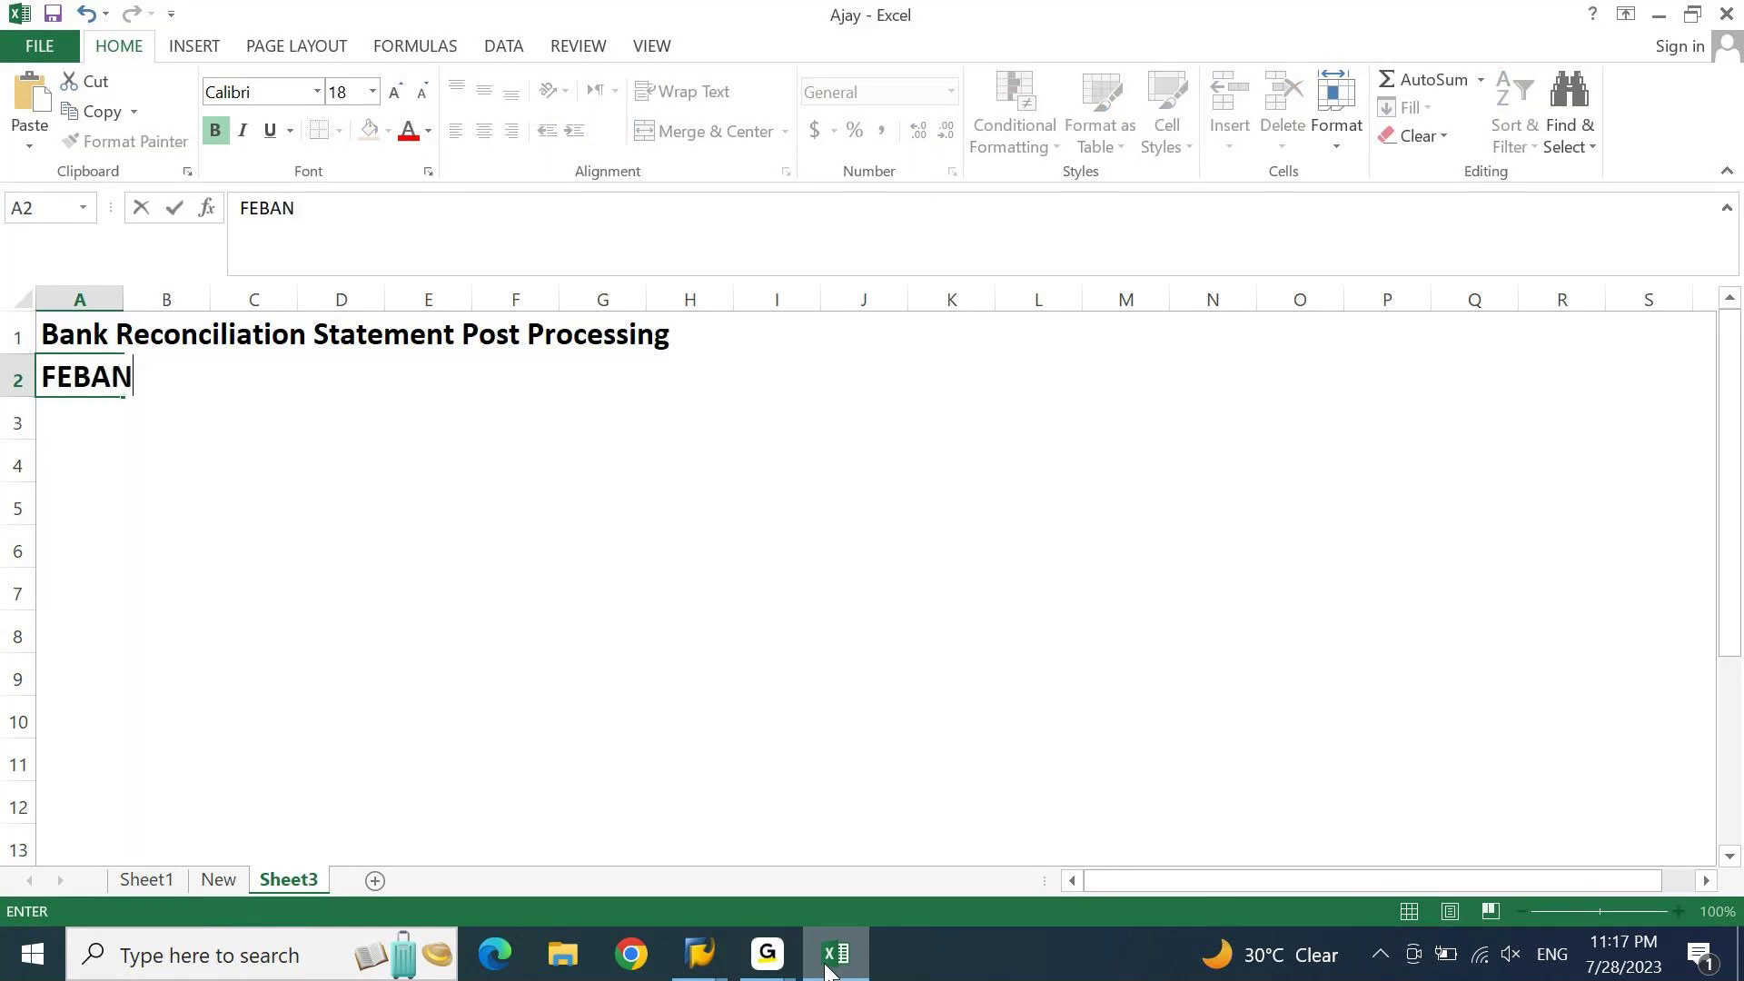
key(Return)
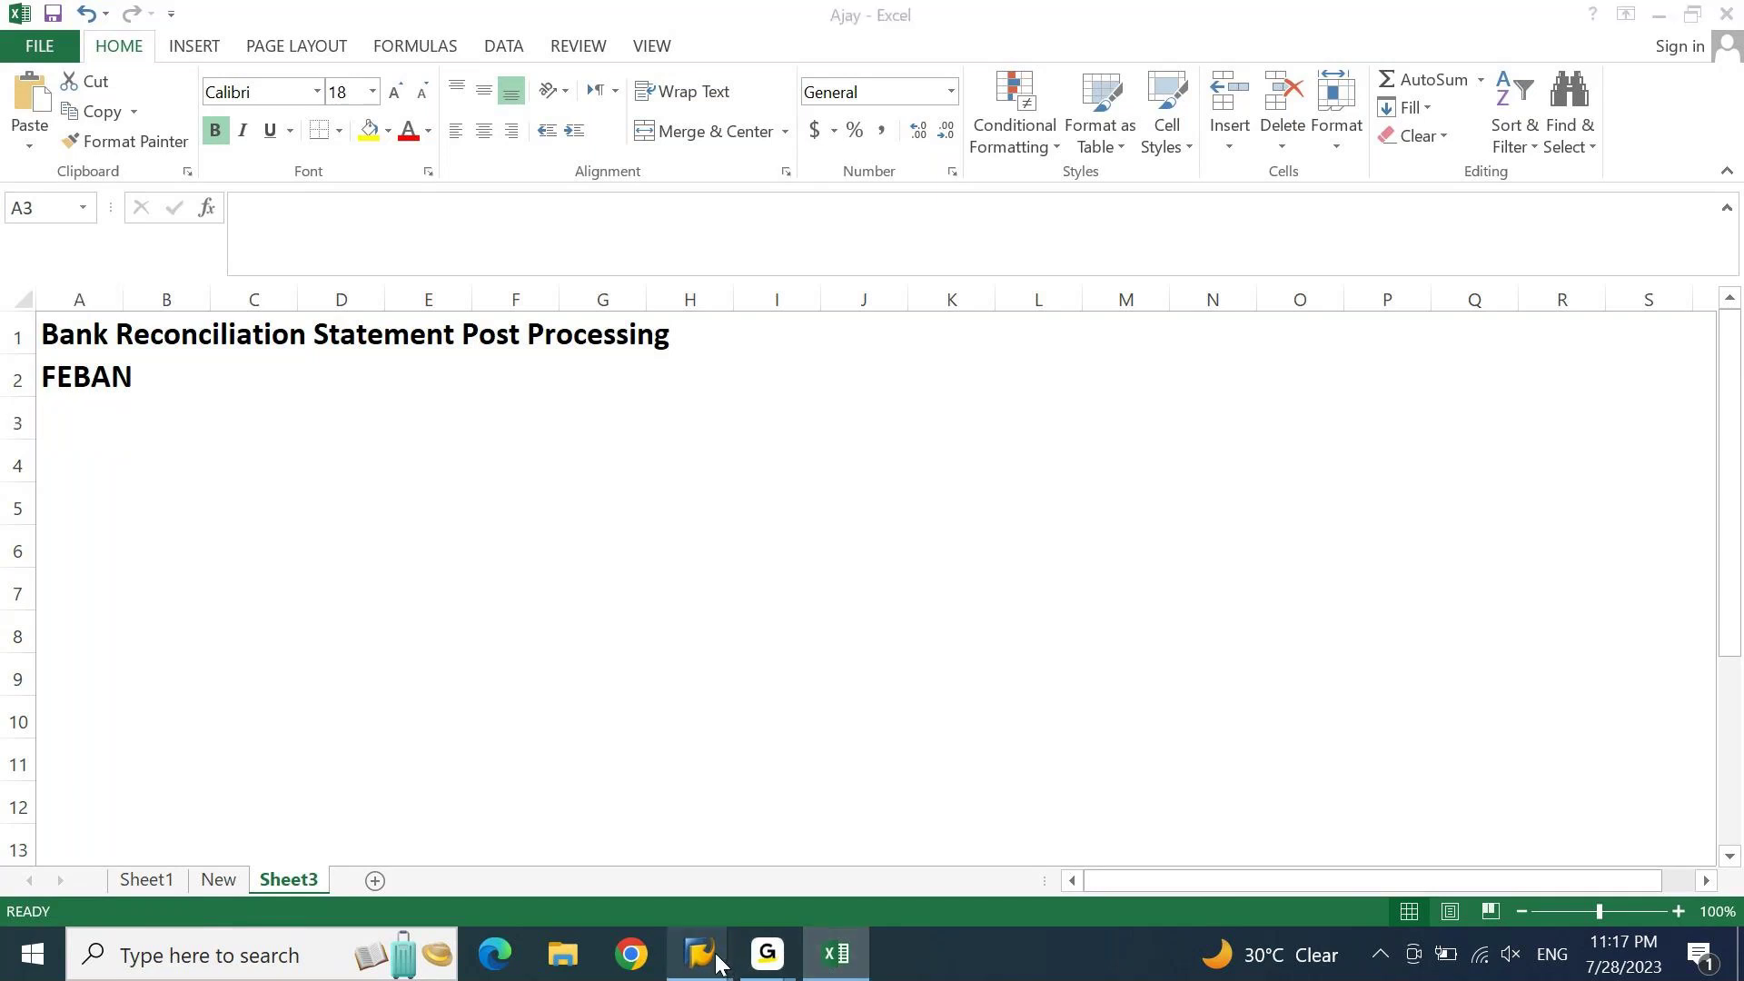
Switch to the SAP window and start transaction FEBAN.
mouse_move(700, 955)
click(860, 838)
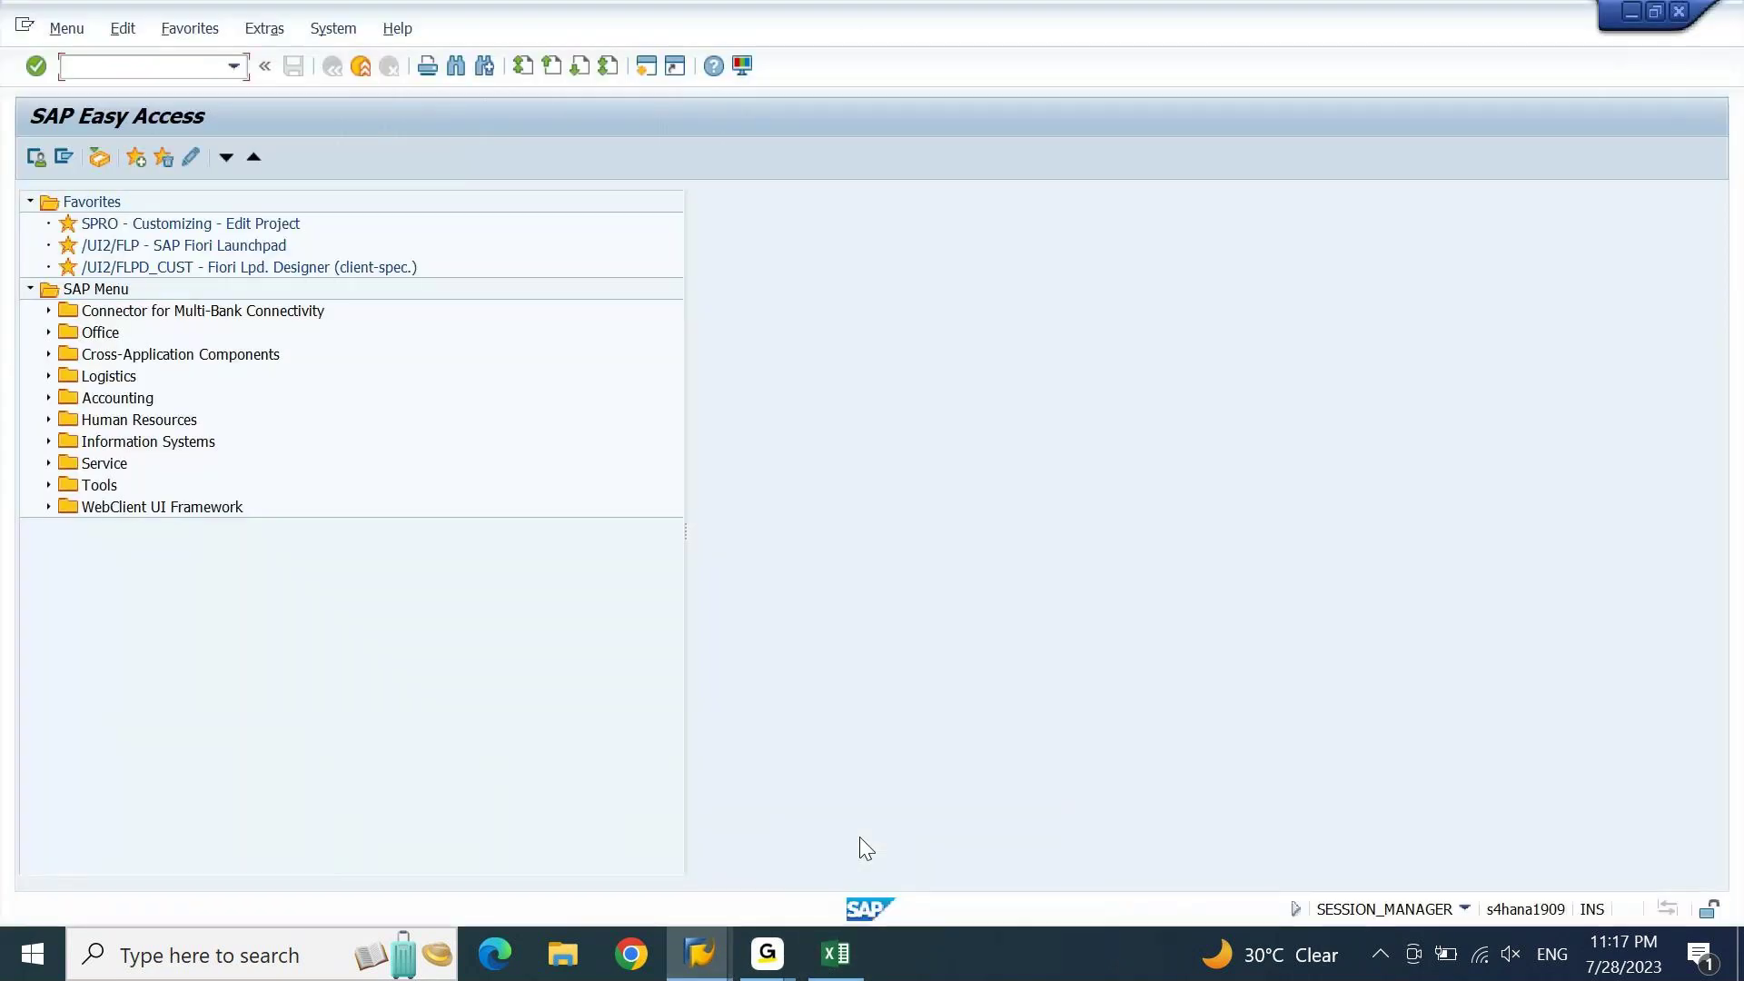
text(FEBAN)
key(Return)
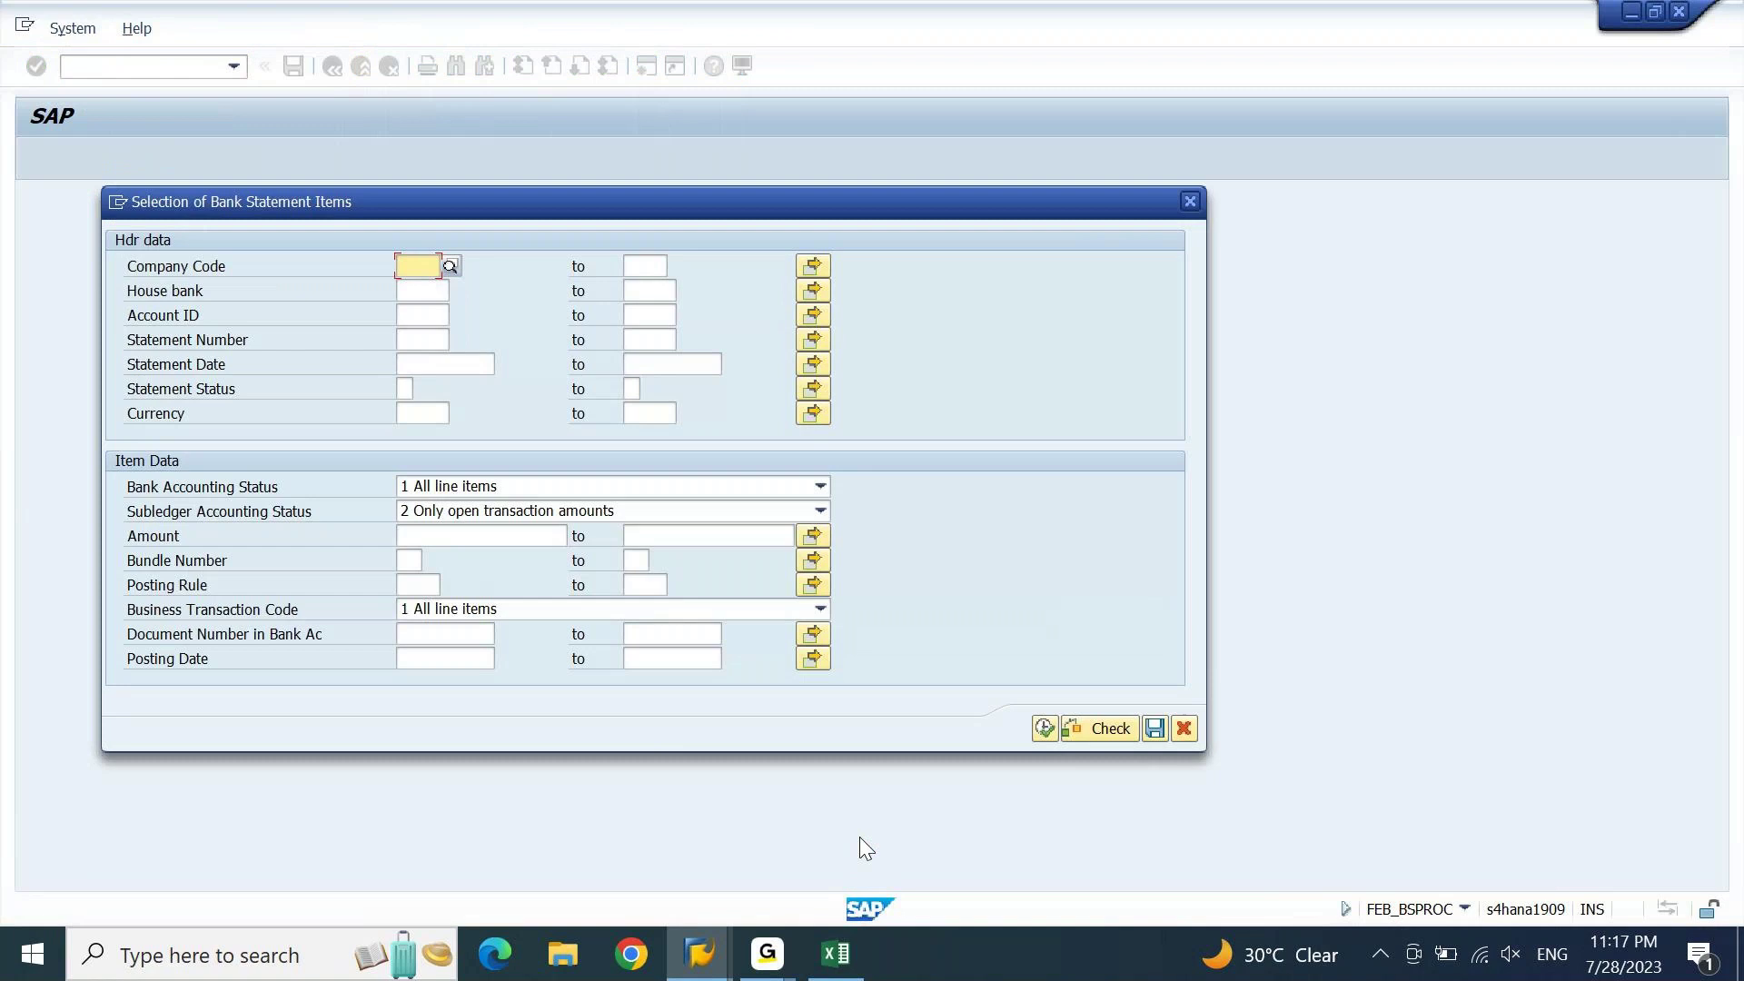
Select company code DEIN with subledger status '1 All line items' and execute.
text(DEIN)
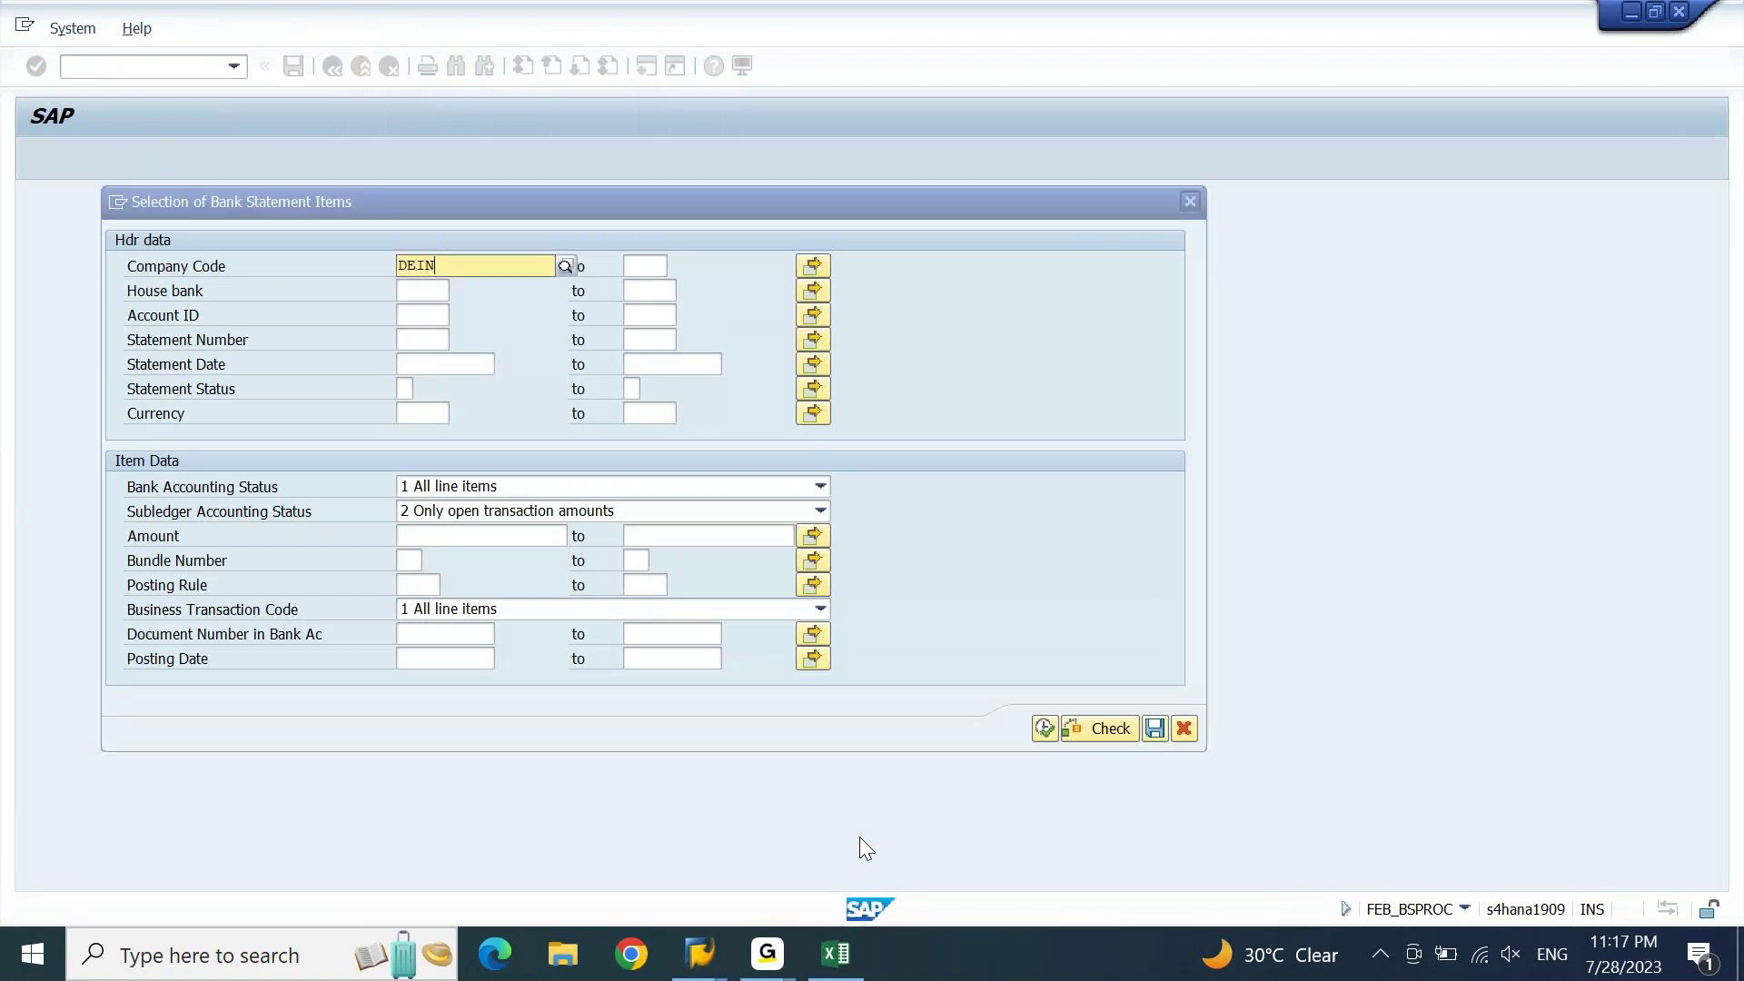
key(Tab)
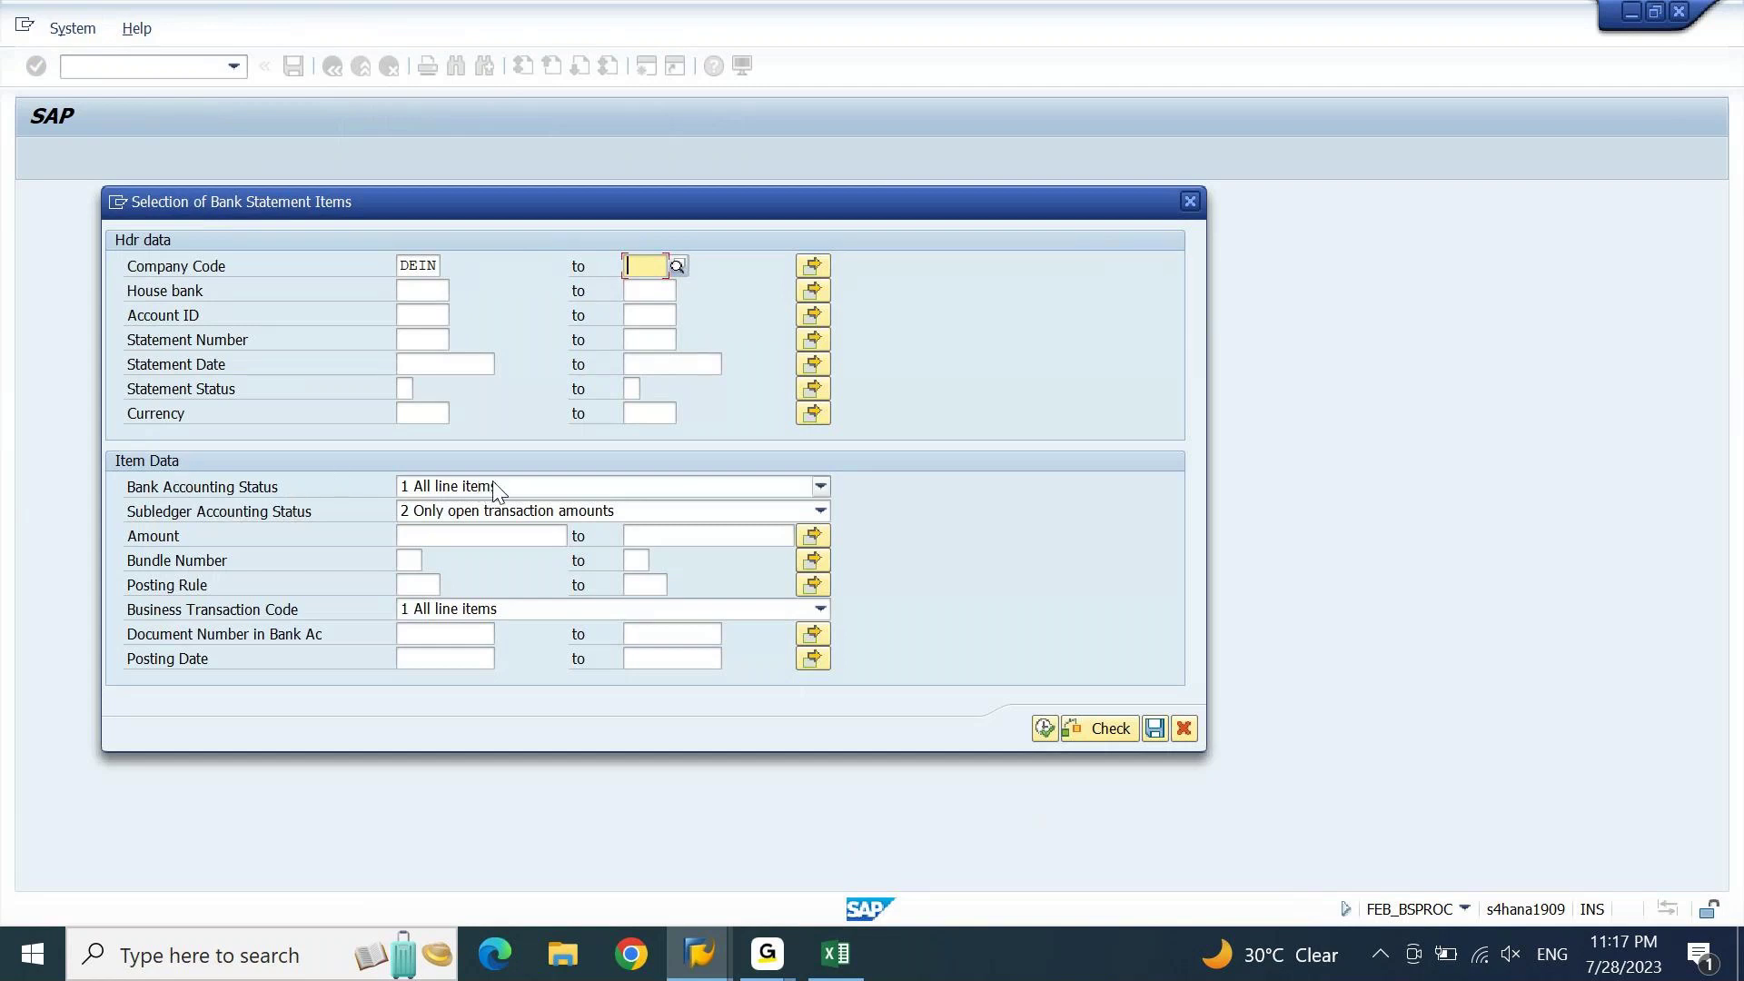
click(819, 518)
click(696, 534)
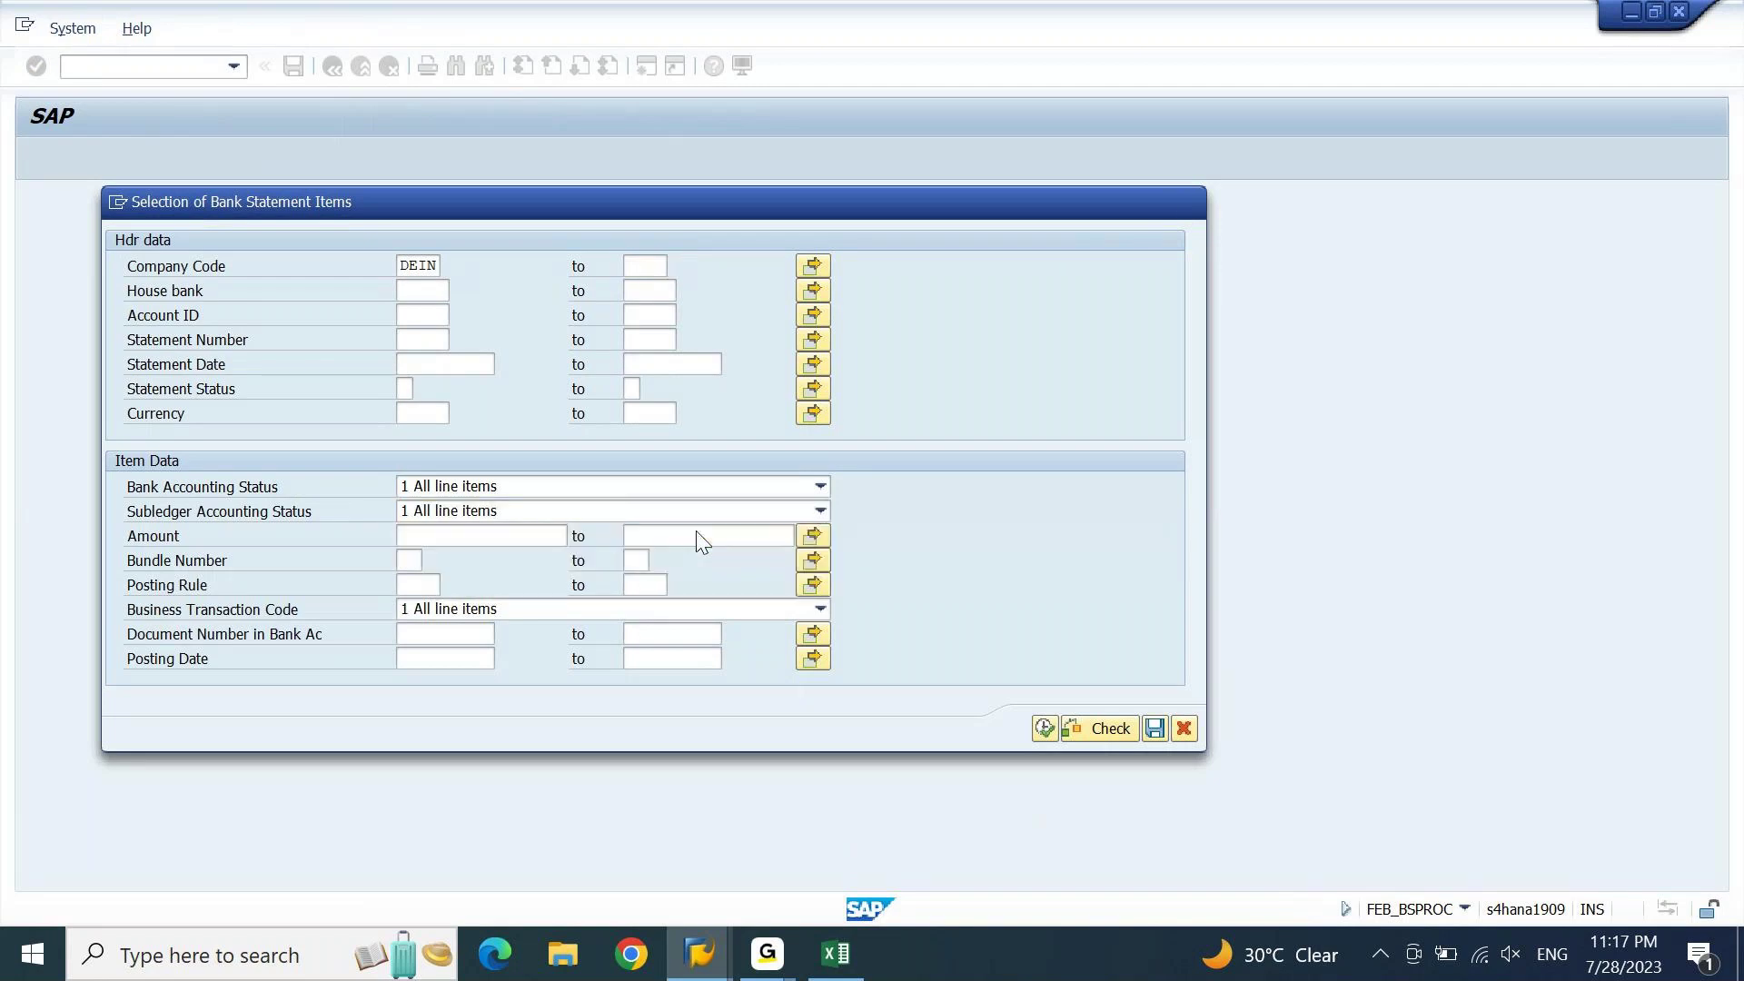
click(1044, 753)
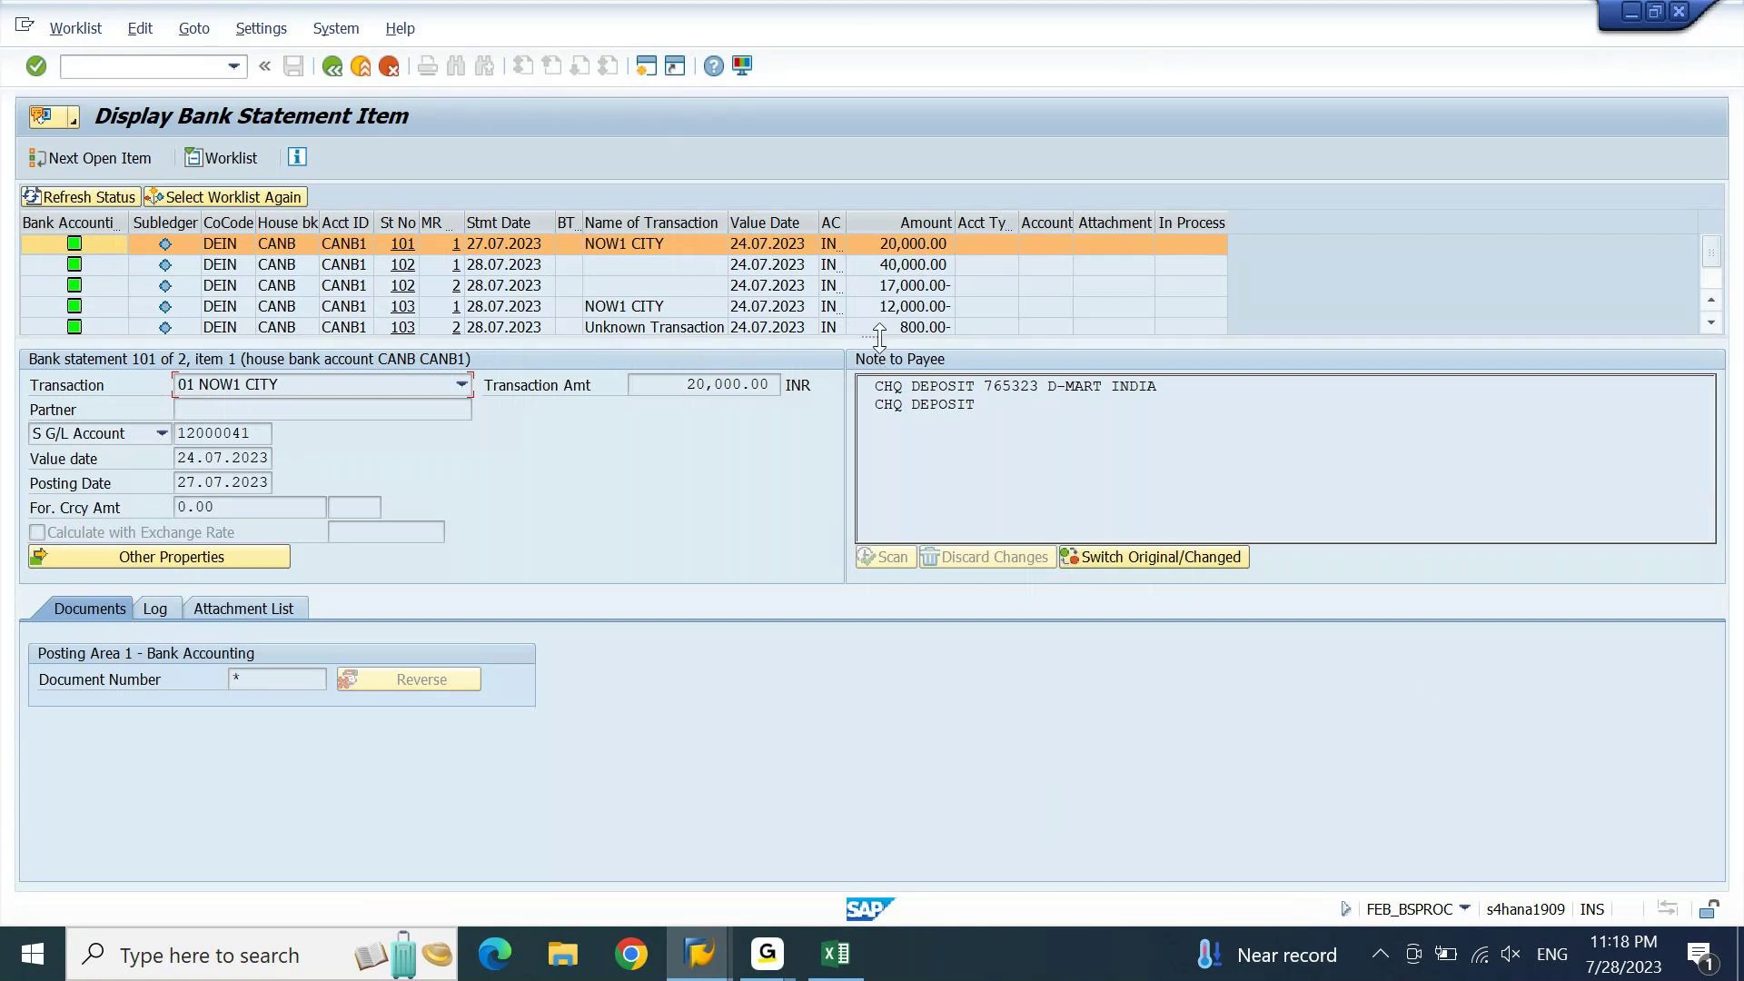
Enlarge the item list to six rows and inspect items 102/1, 103/3 and 102/2.
drag(879, 338, 879, 443)
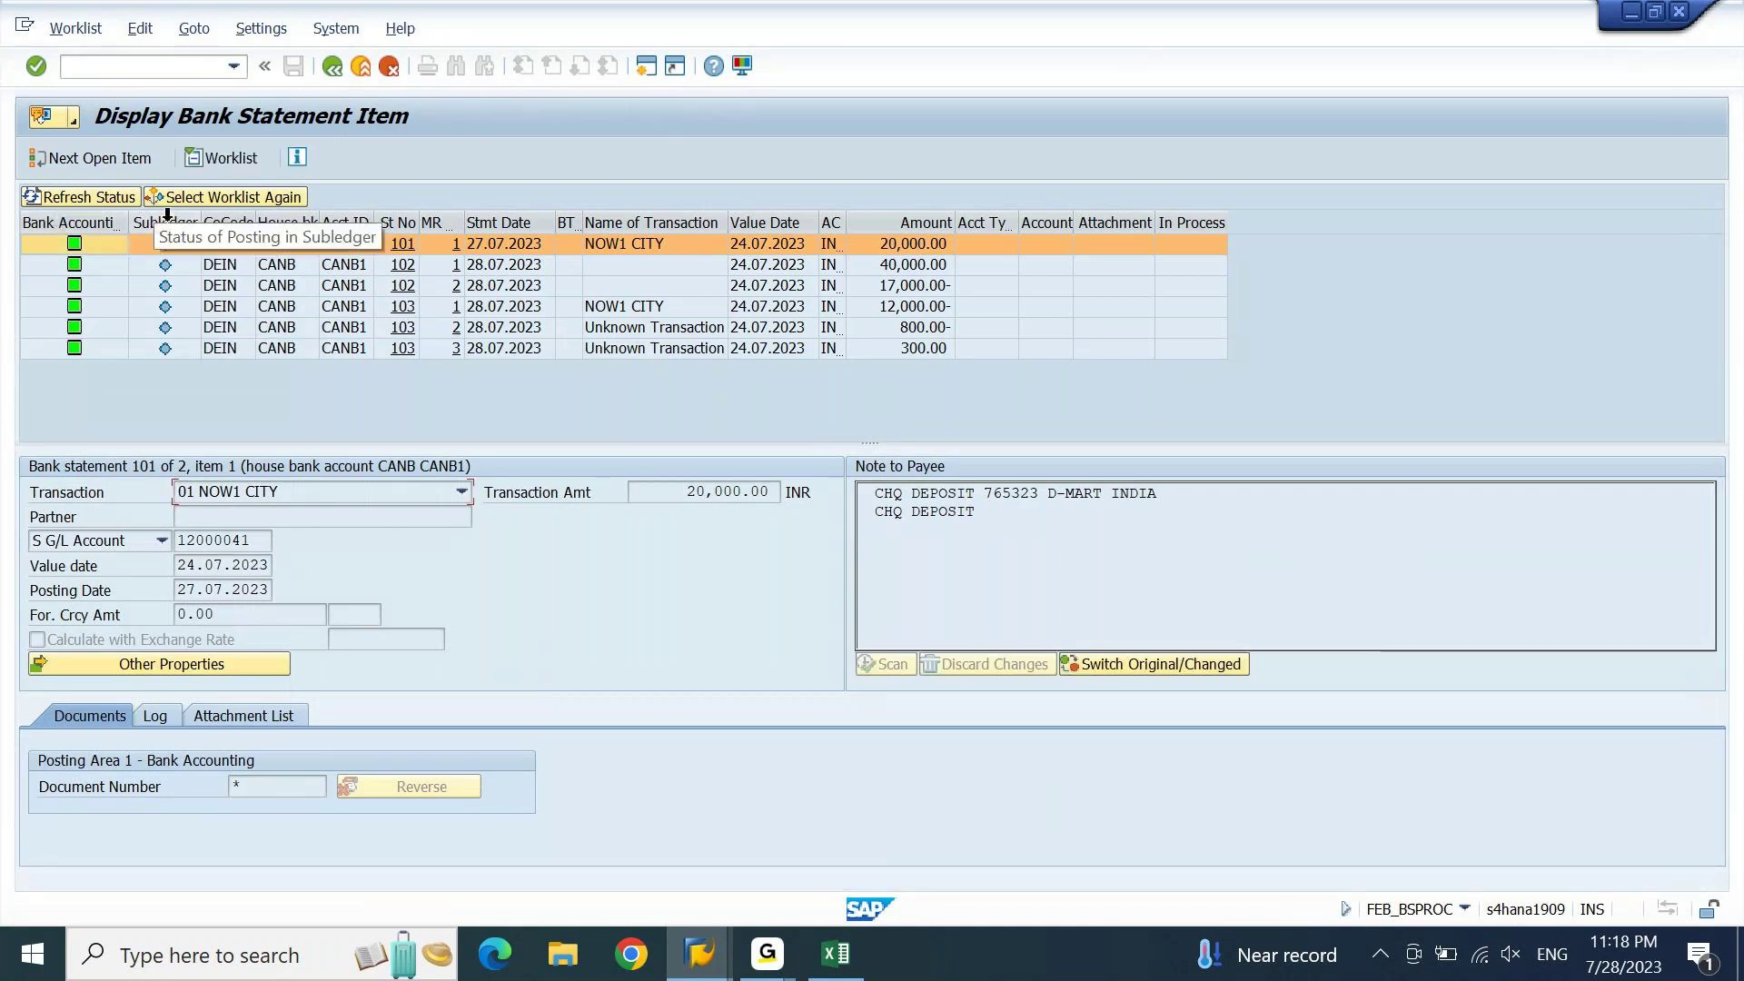
click(174, 264)
key(Down)
key(Down)
key(Down)
key(Down)
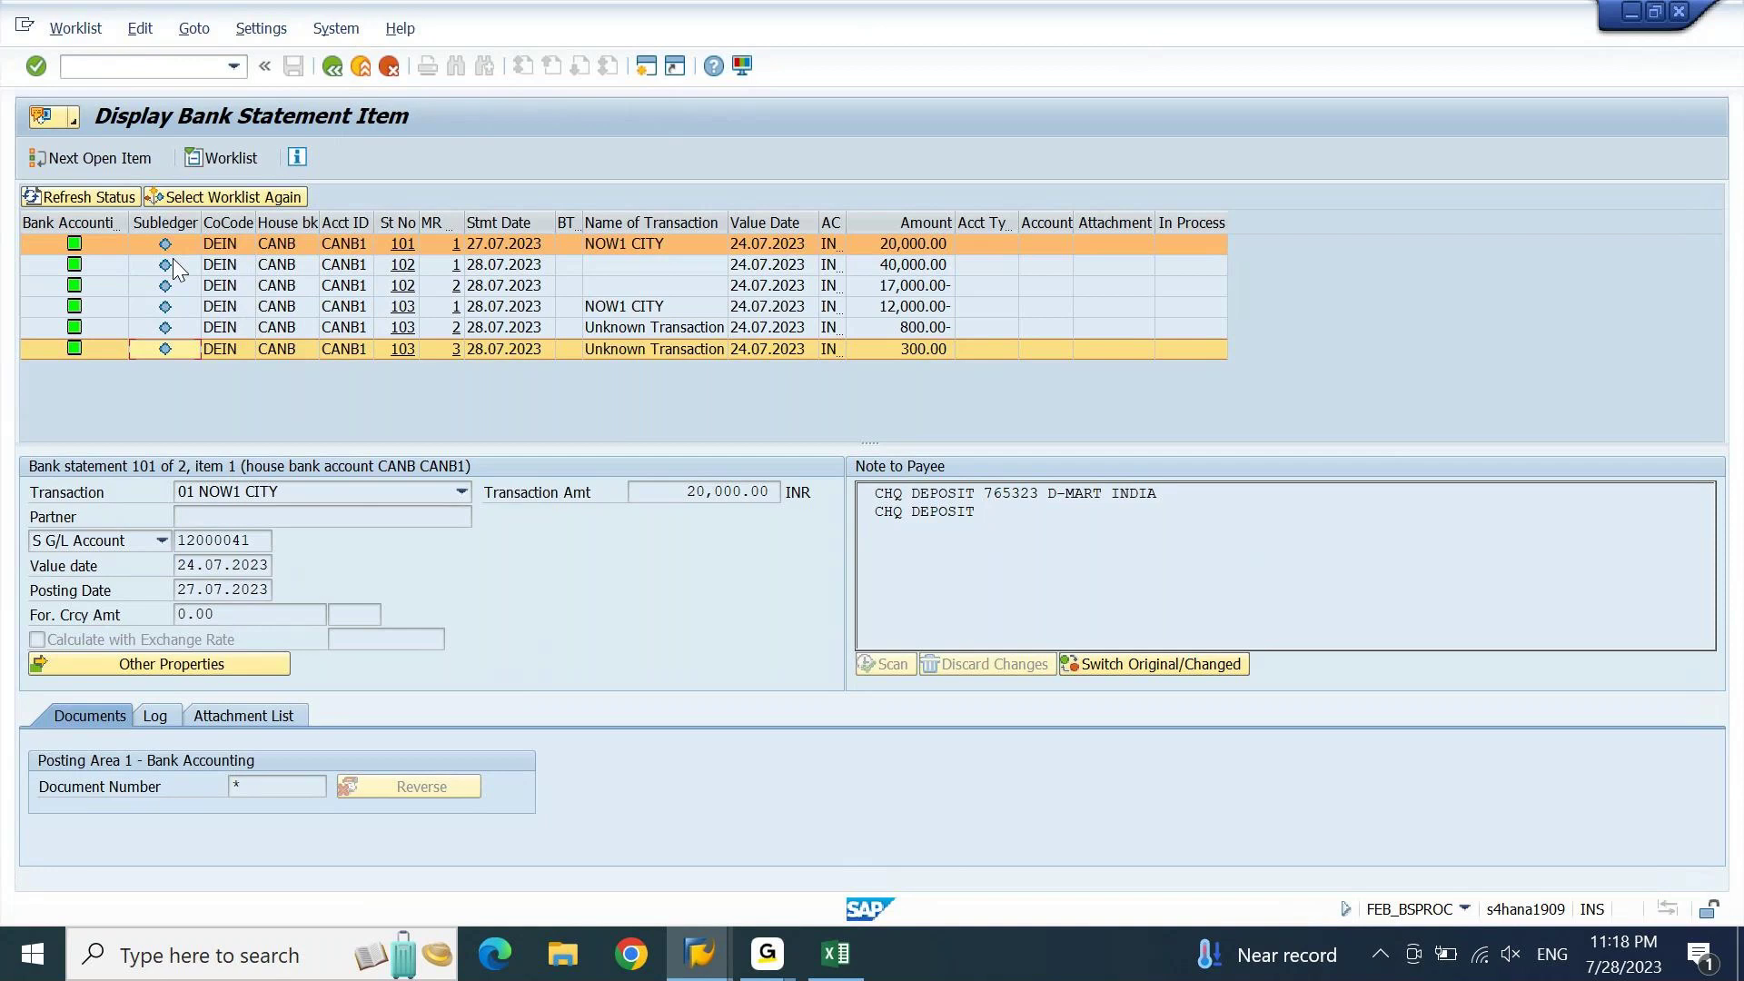
click(574, 278)
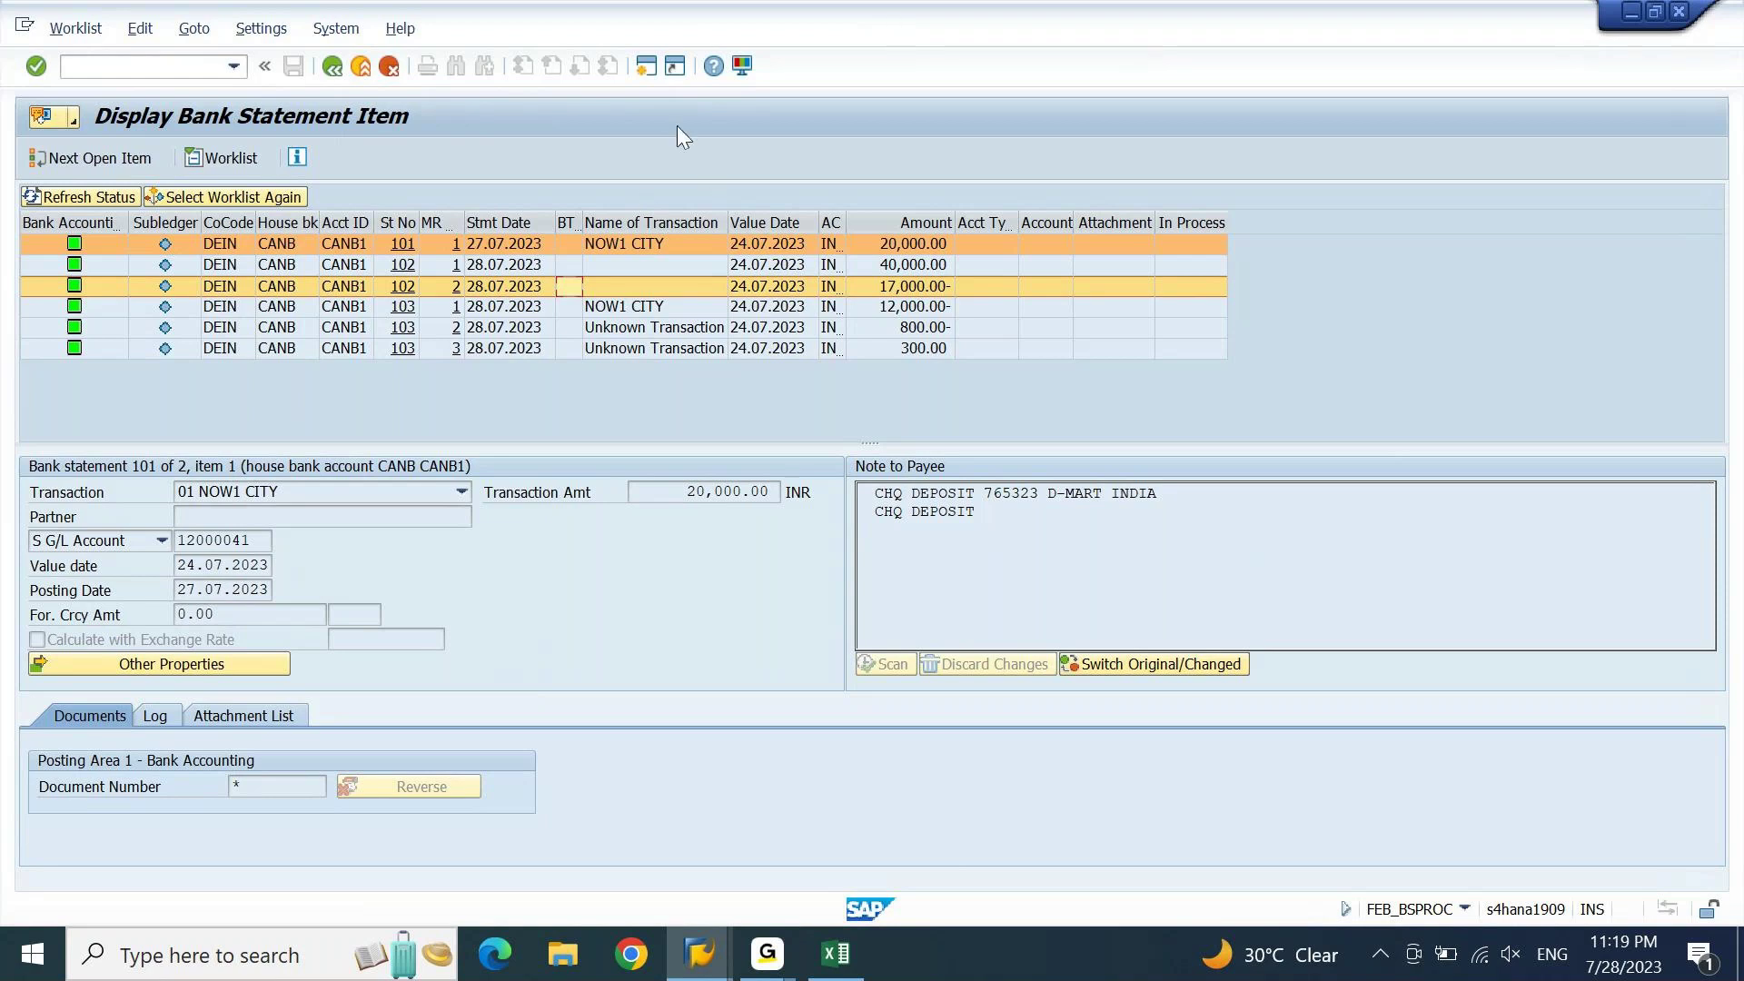
In a new session, open the SU3 user profile on its Parameters tab.
click(645, 66)
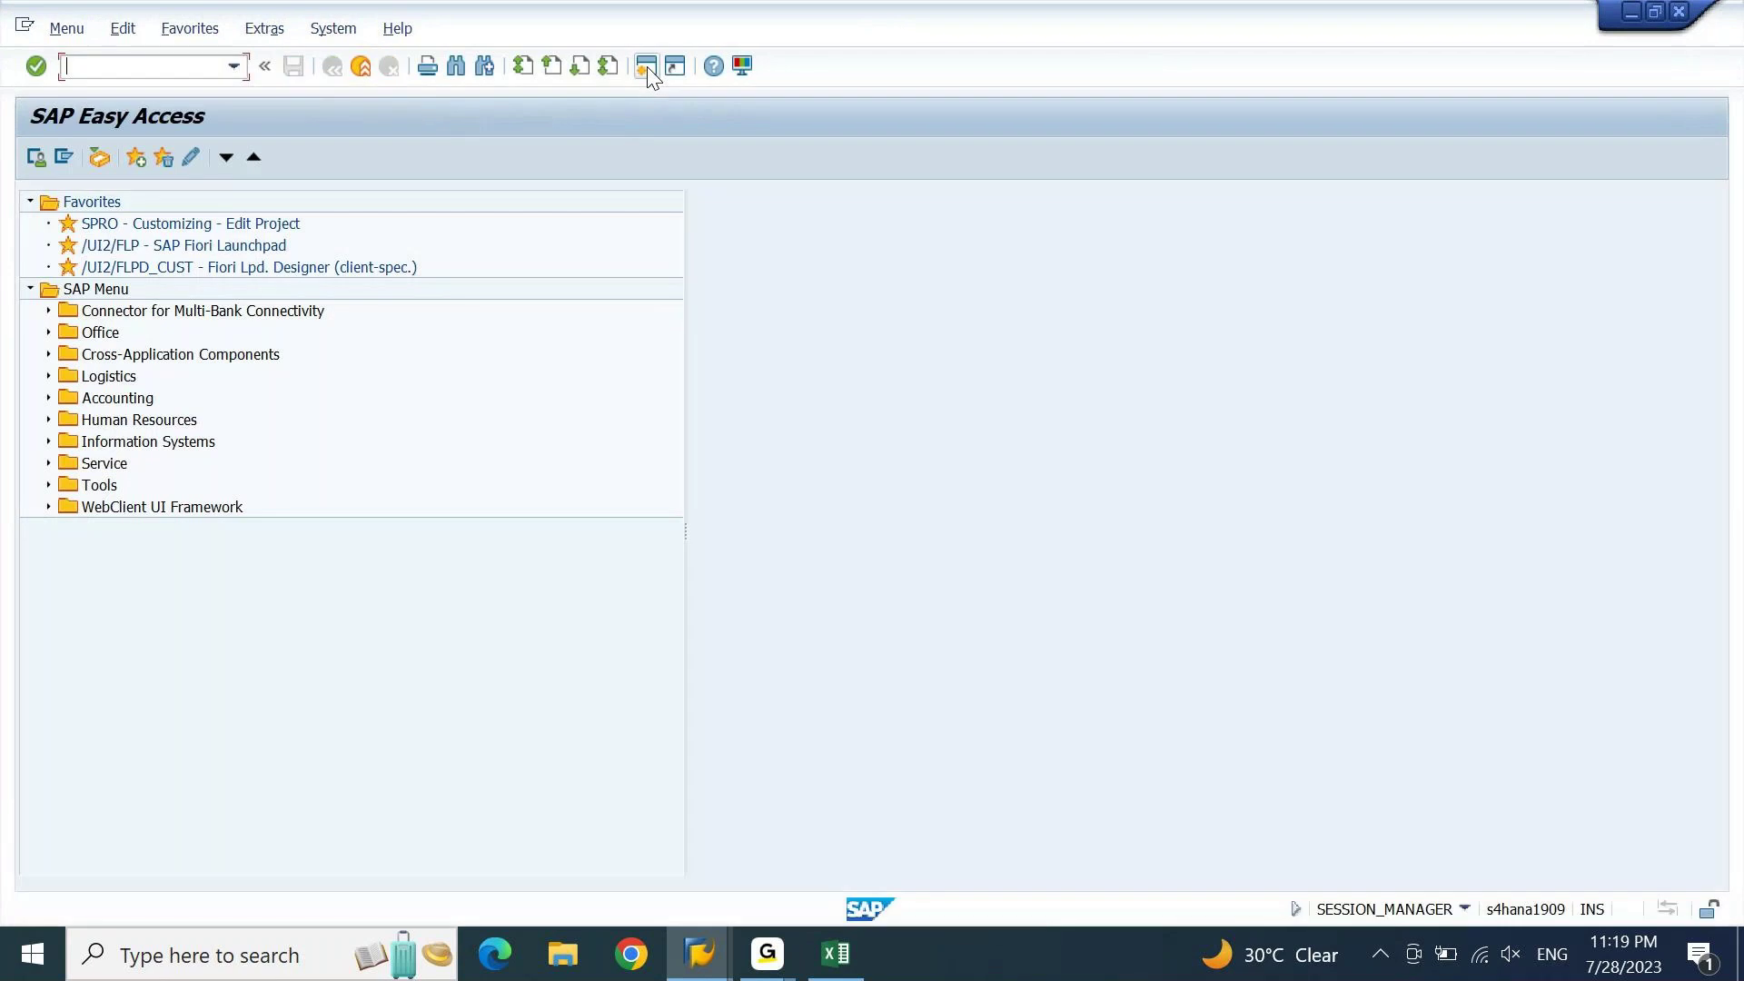
text(SU3)
key(Return)
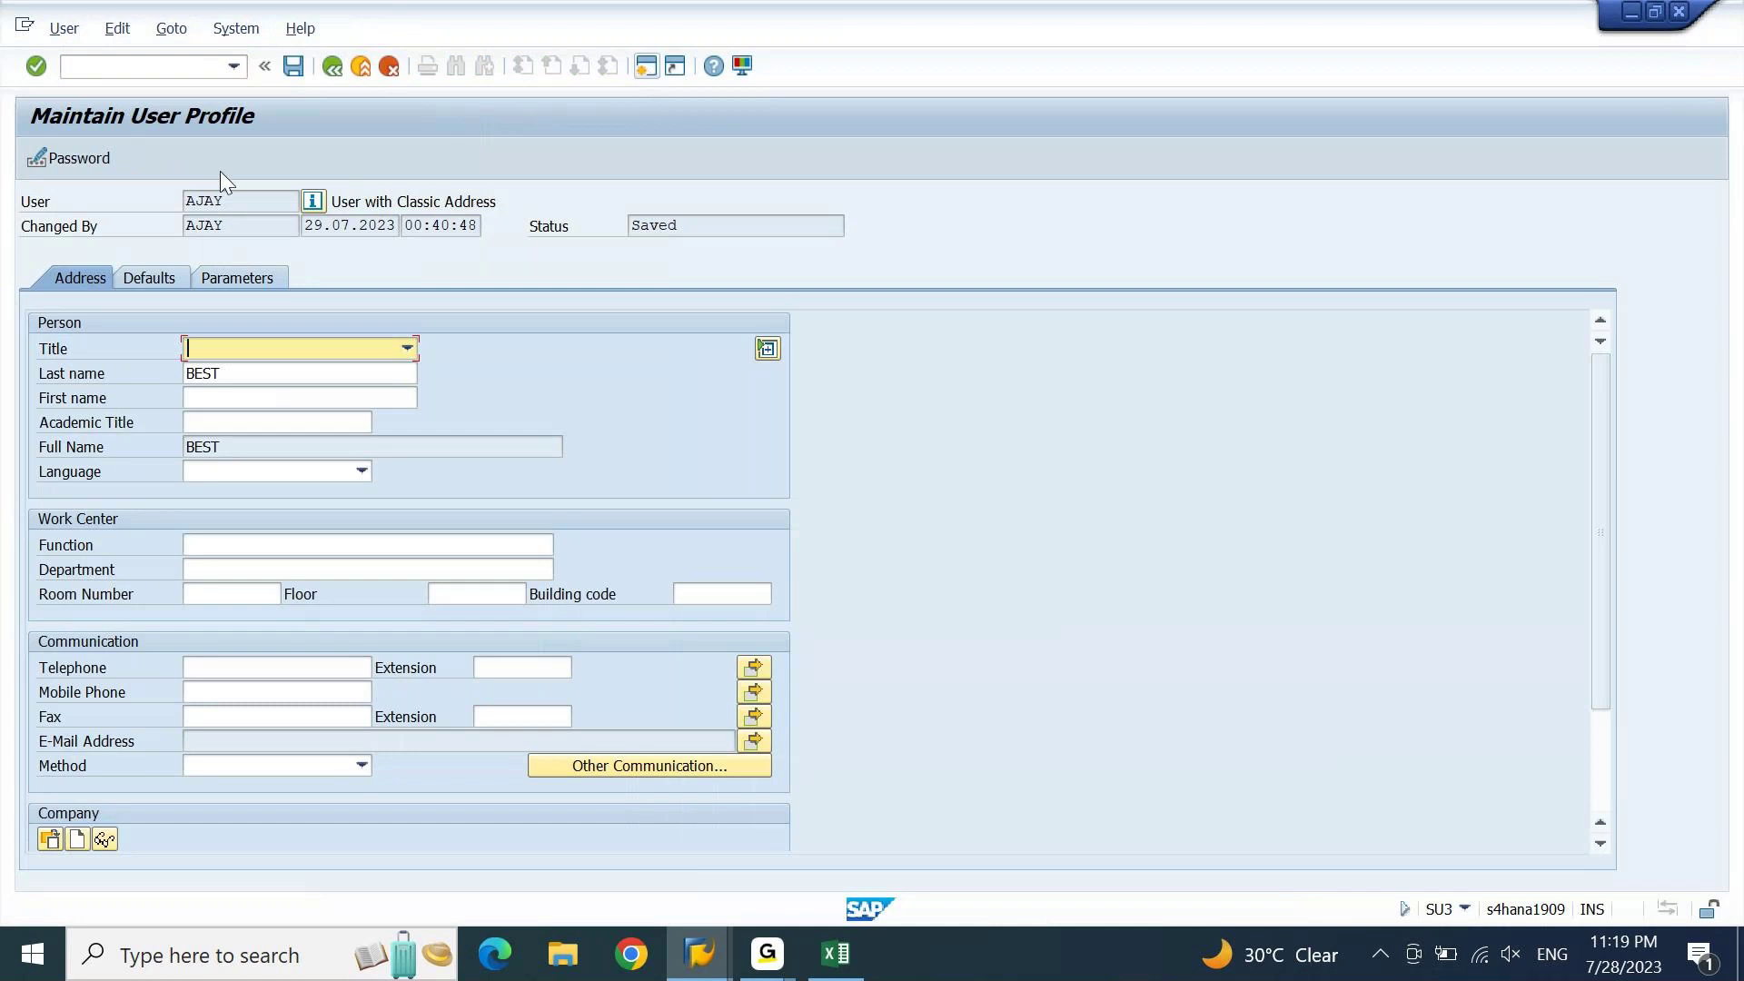
click(249, 286)
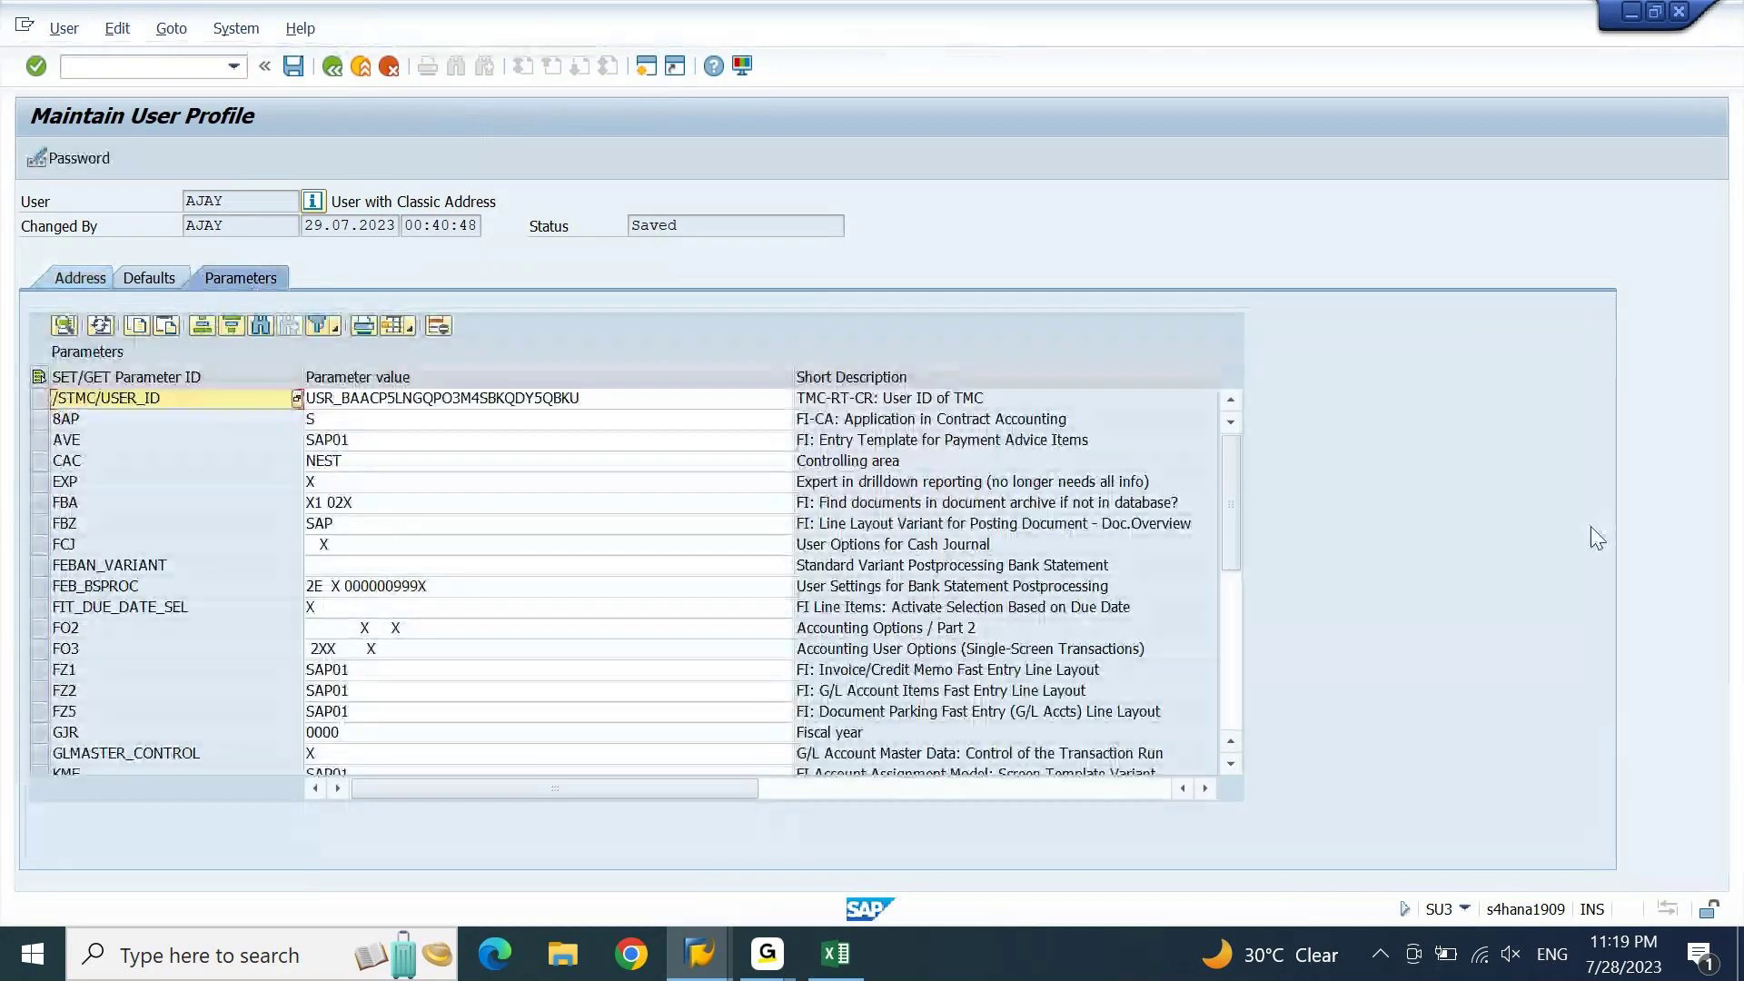
Add parameter FIN_BSPROC_UI with value FEBAN and save the profile.
click(1231, 674)
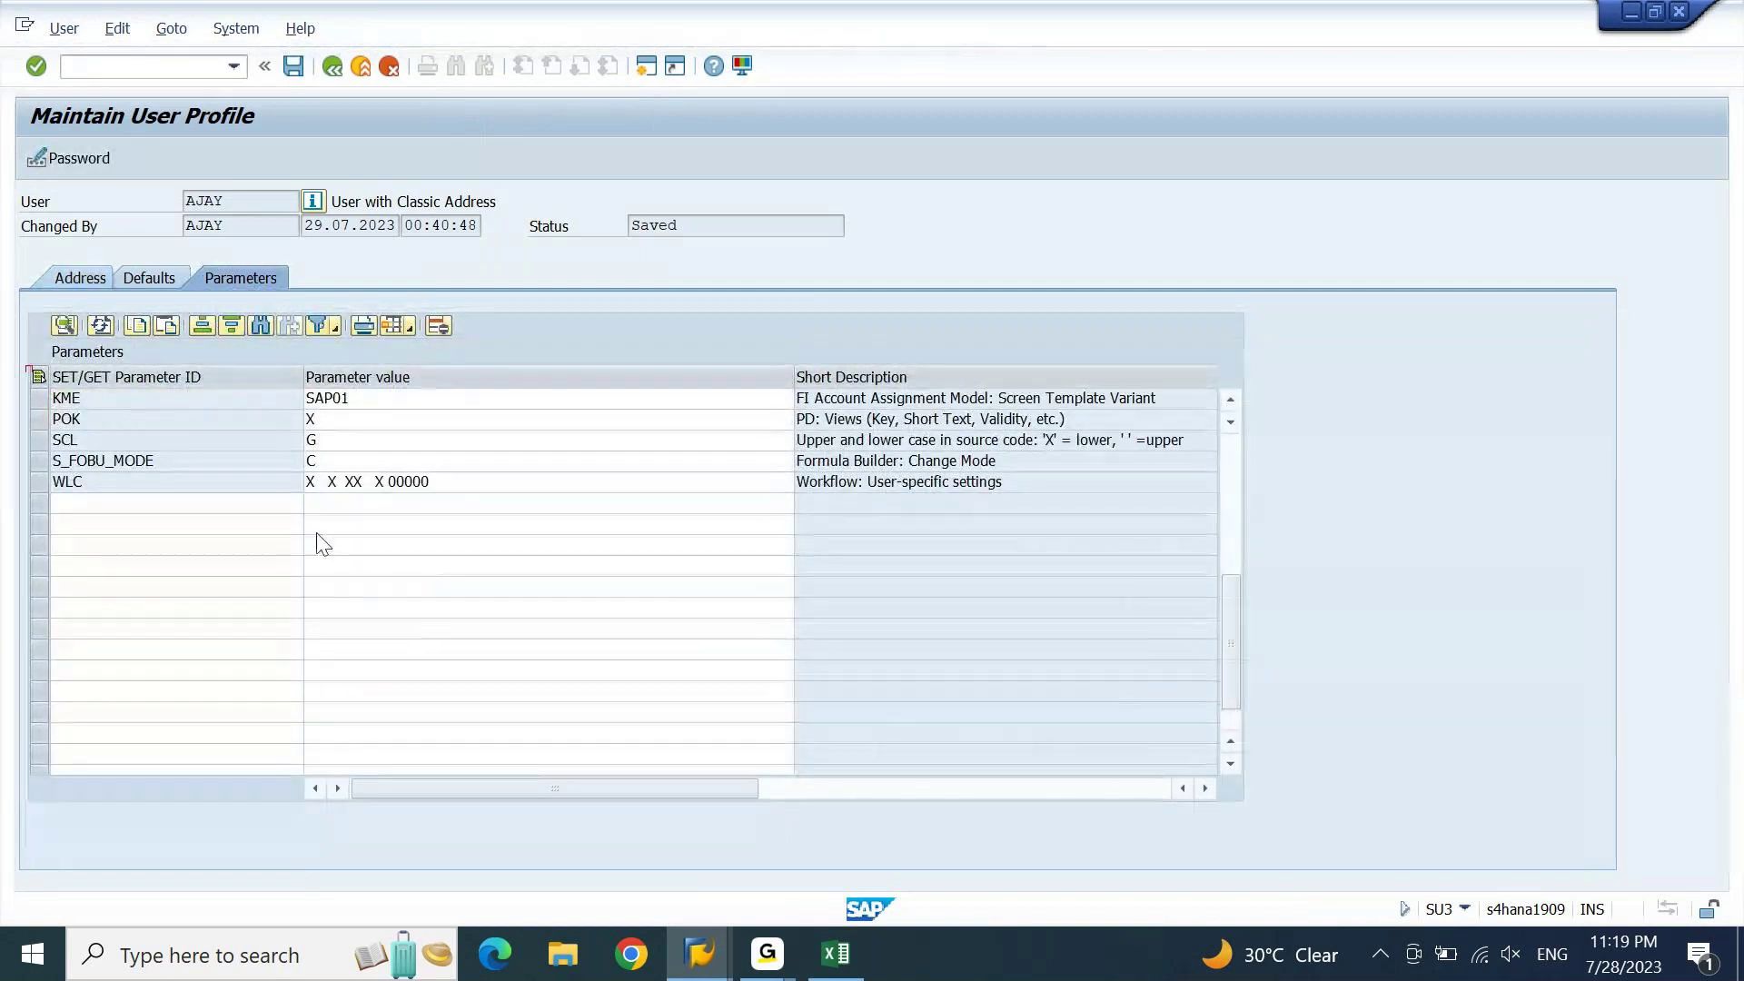
click(218, 506)
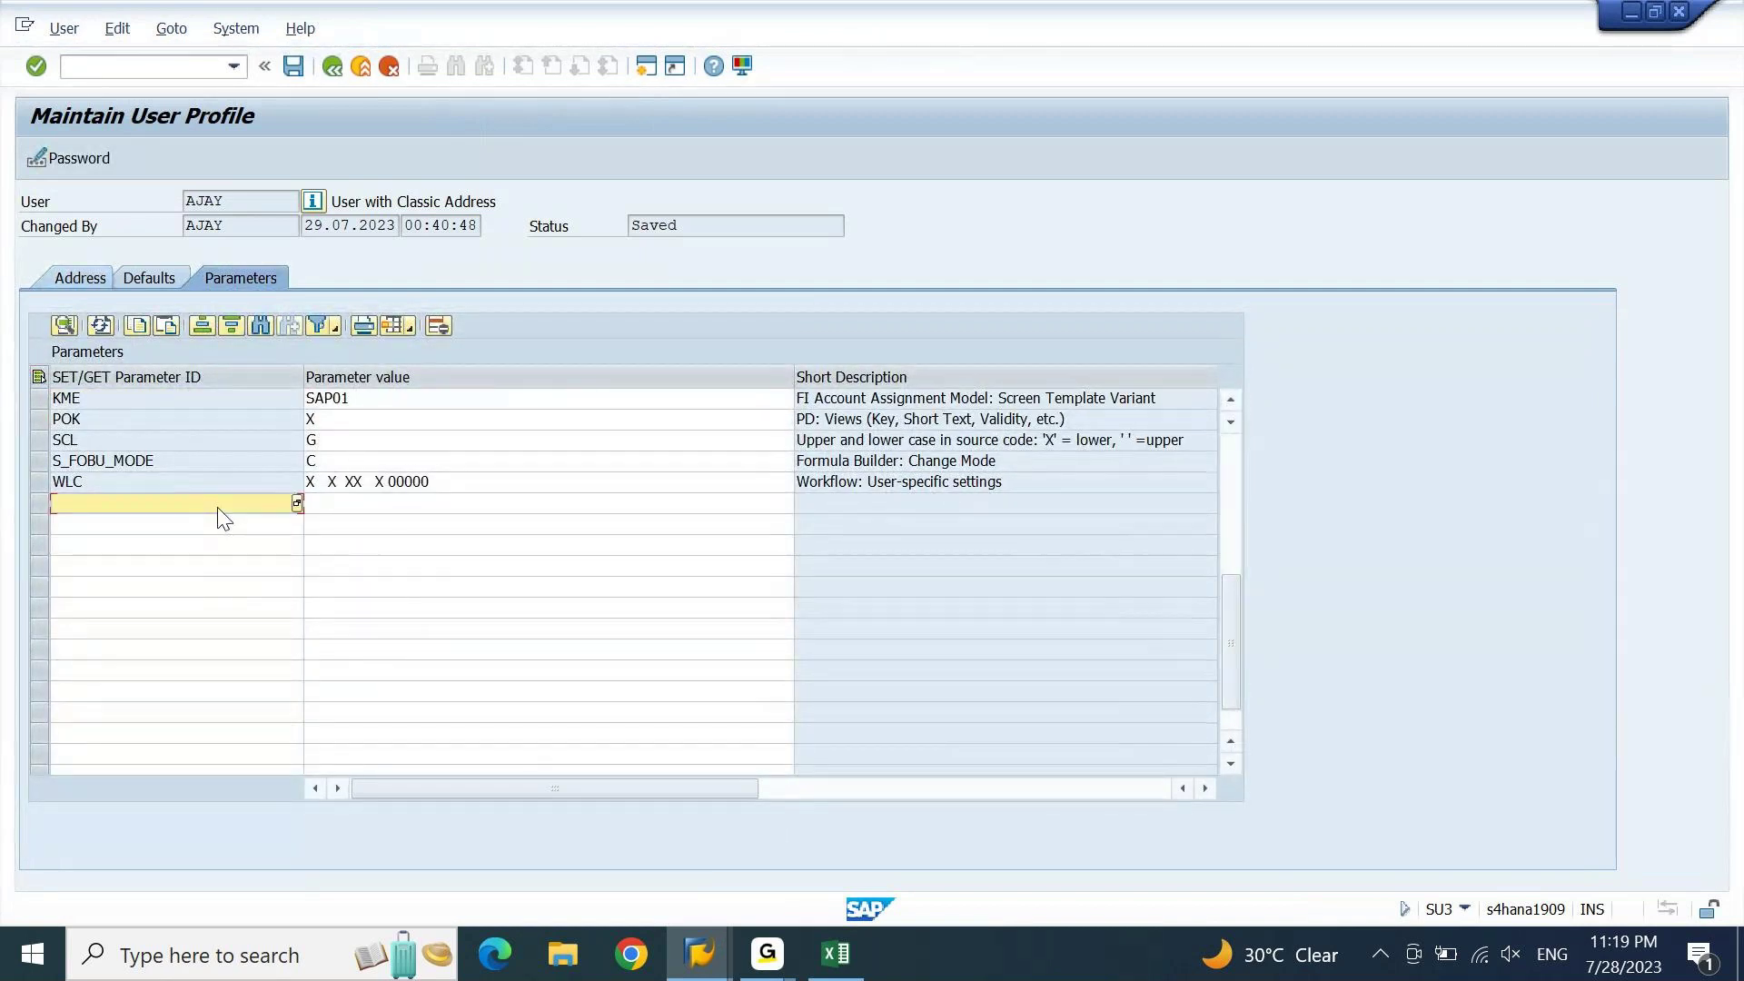
text(FIN_BSPROC)
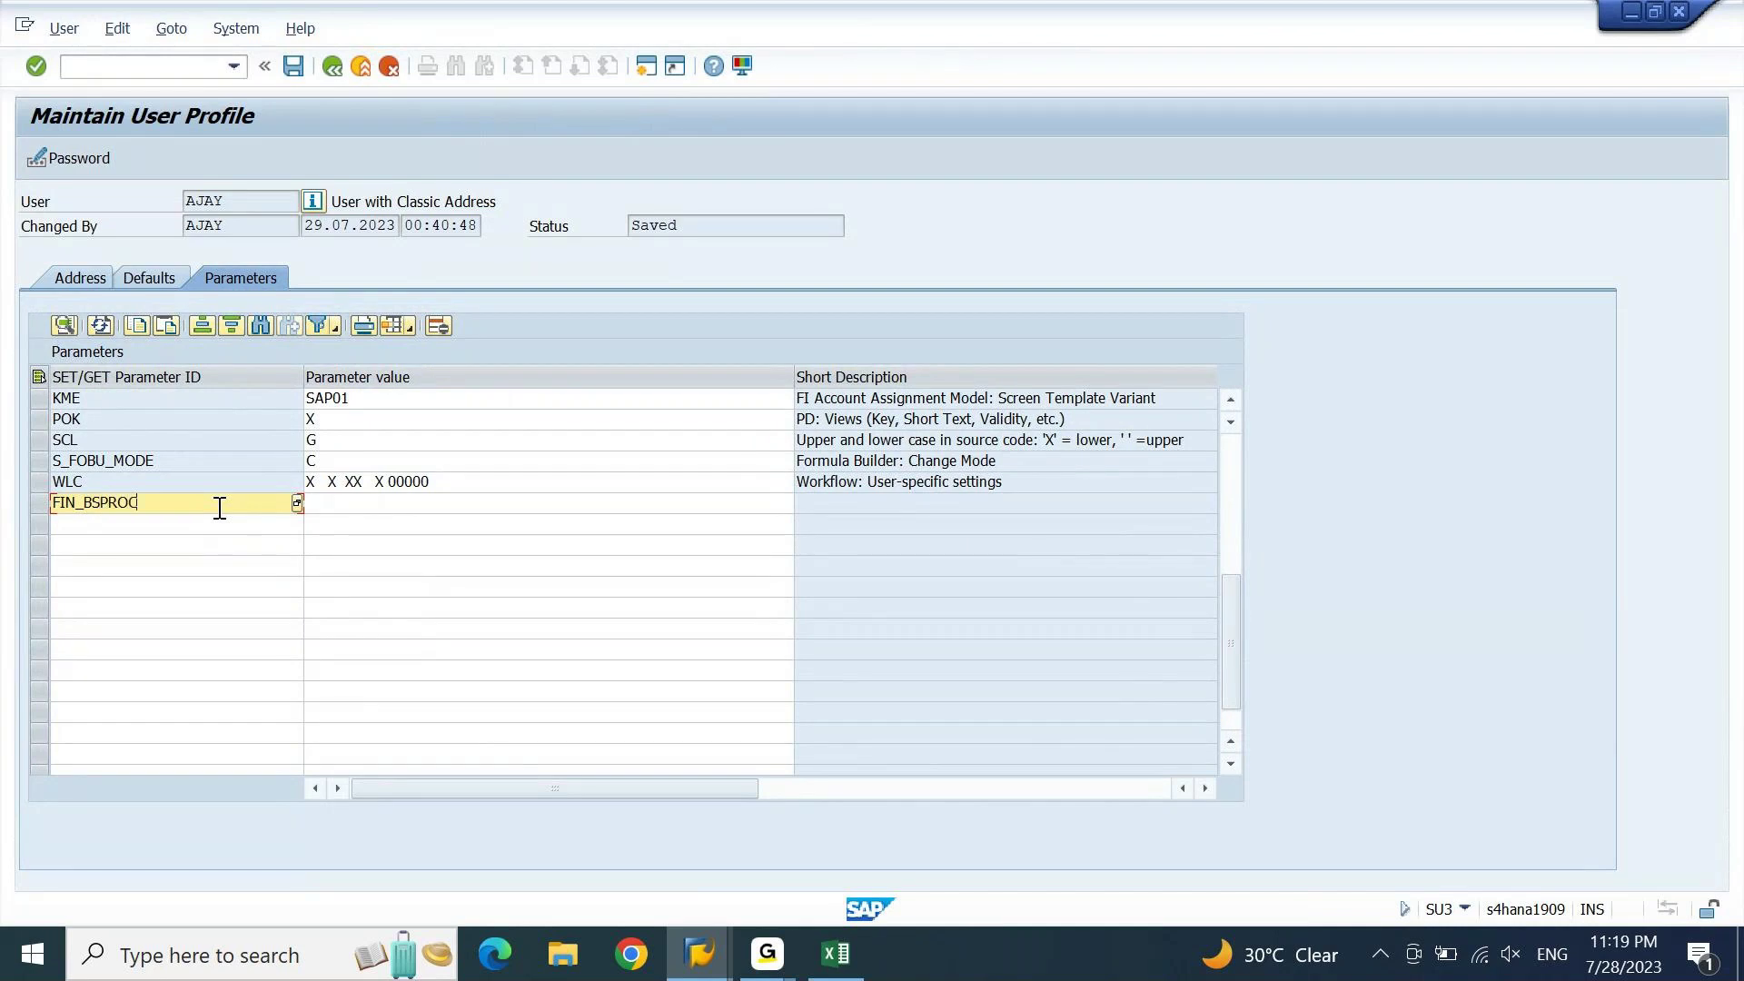
text(_UI)
key(Return)
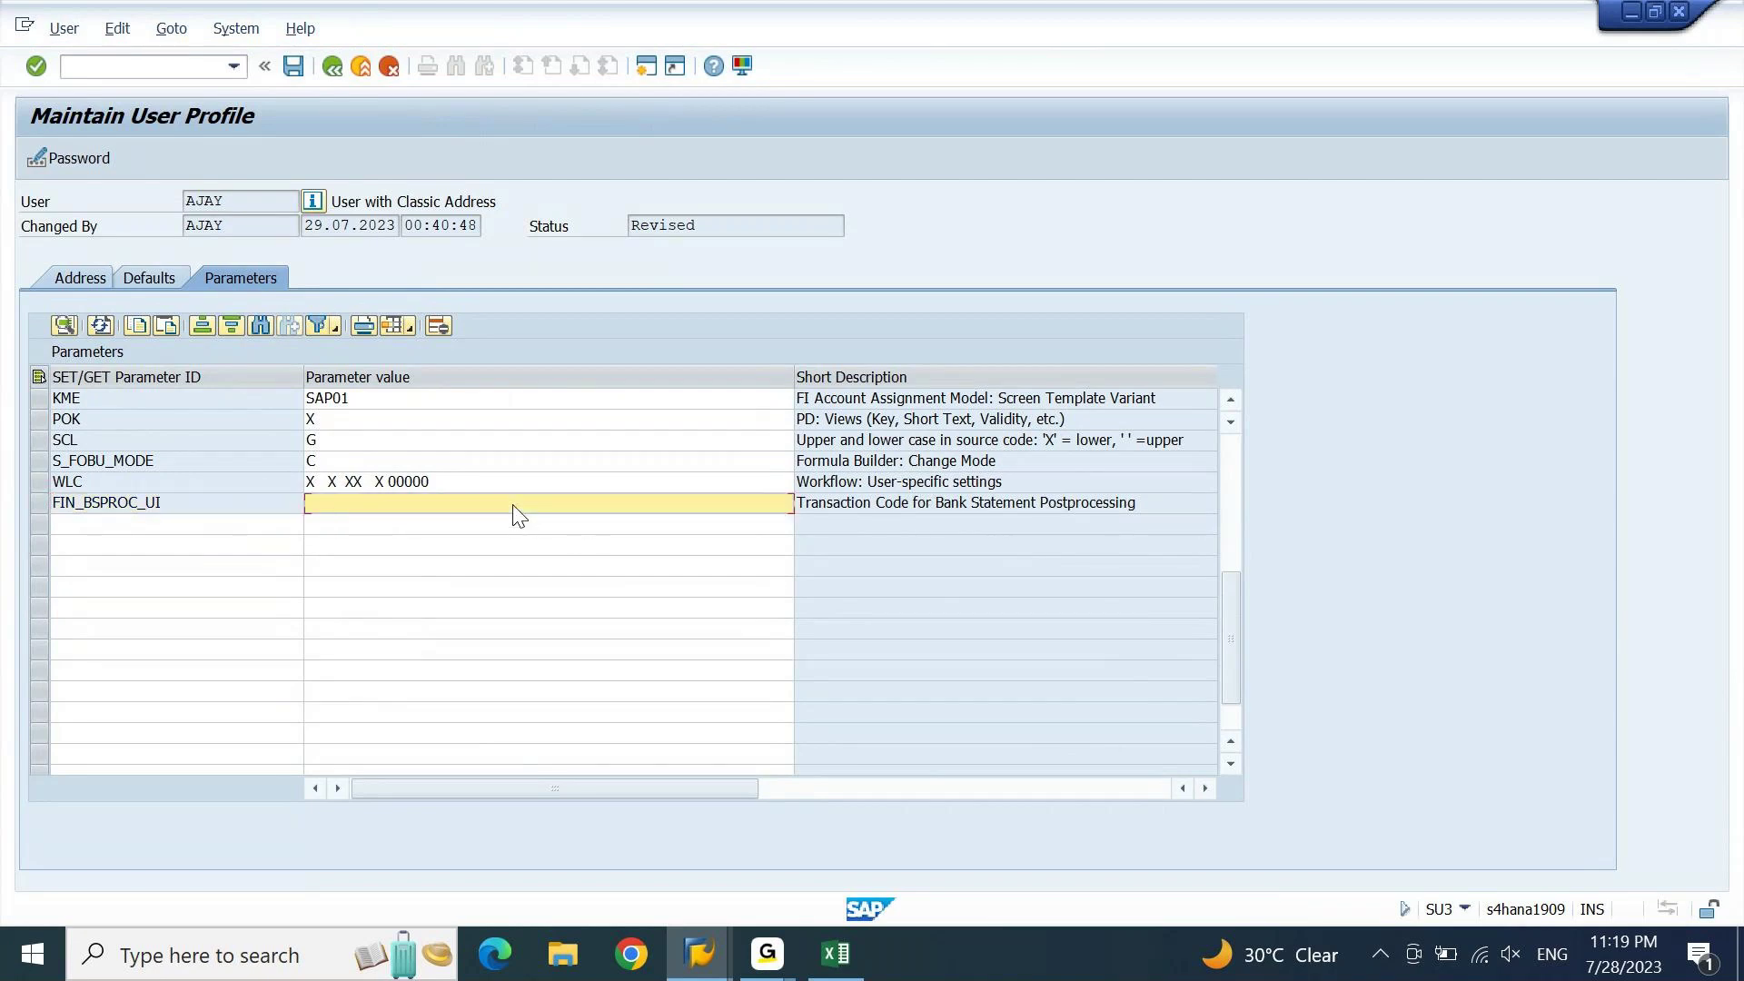
text(FEBAN)
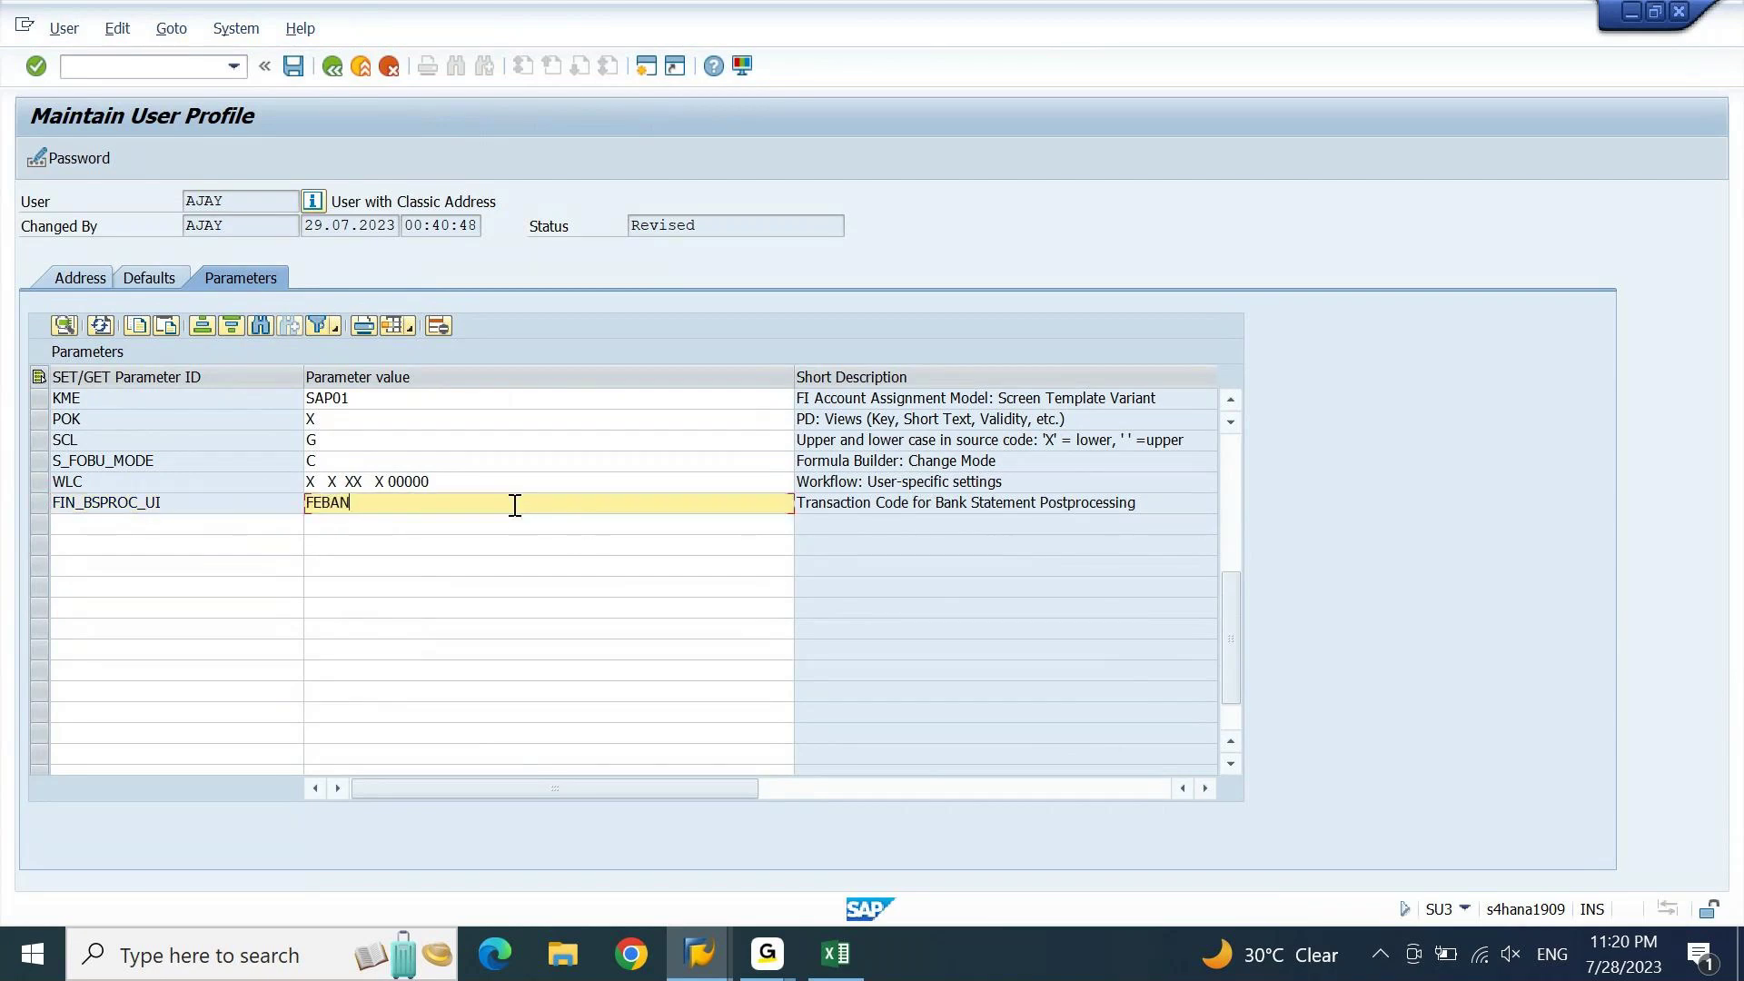
key(Return)
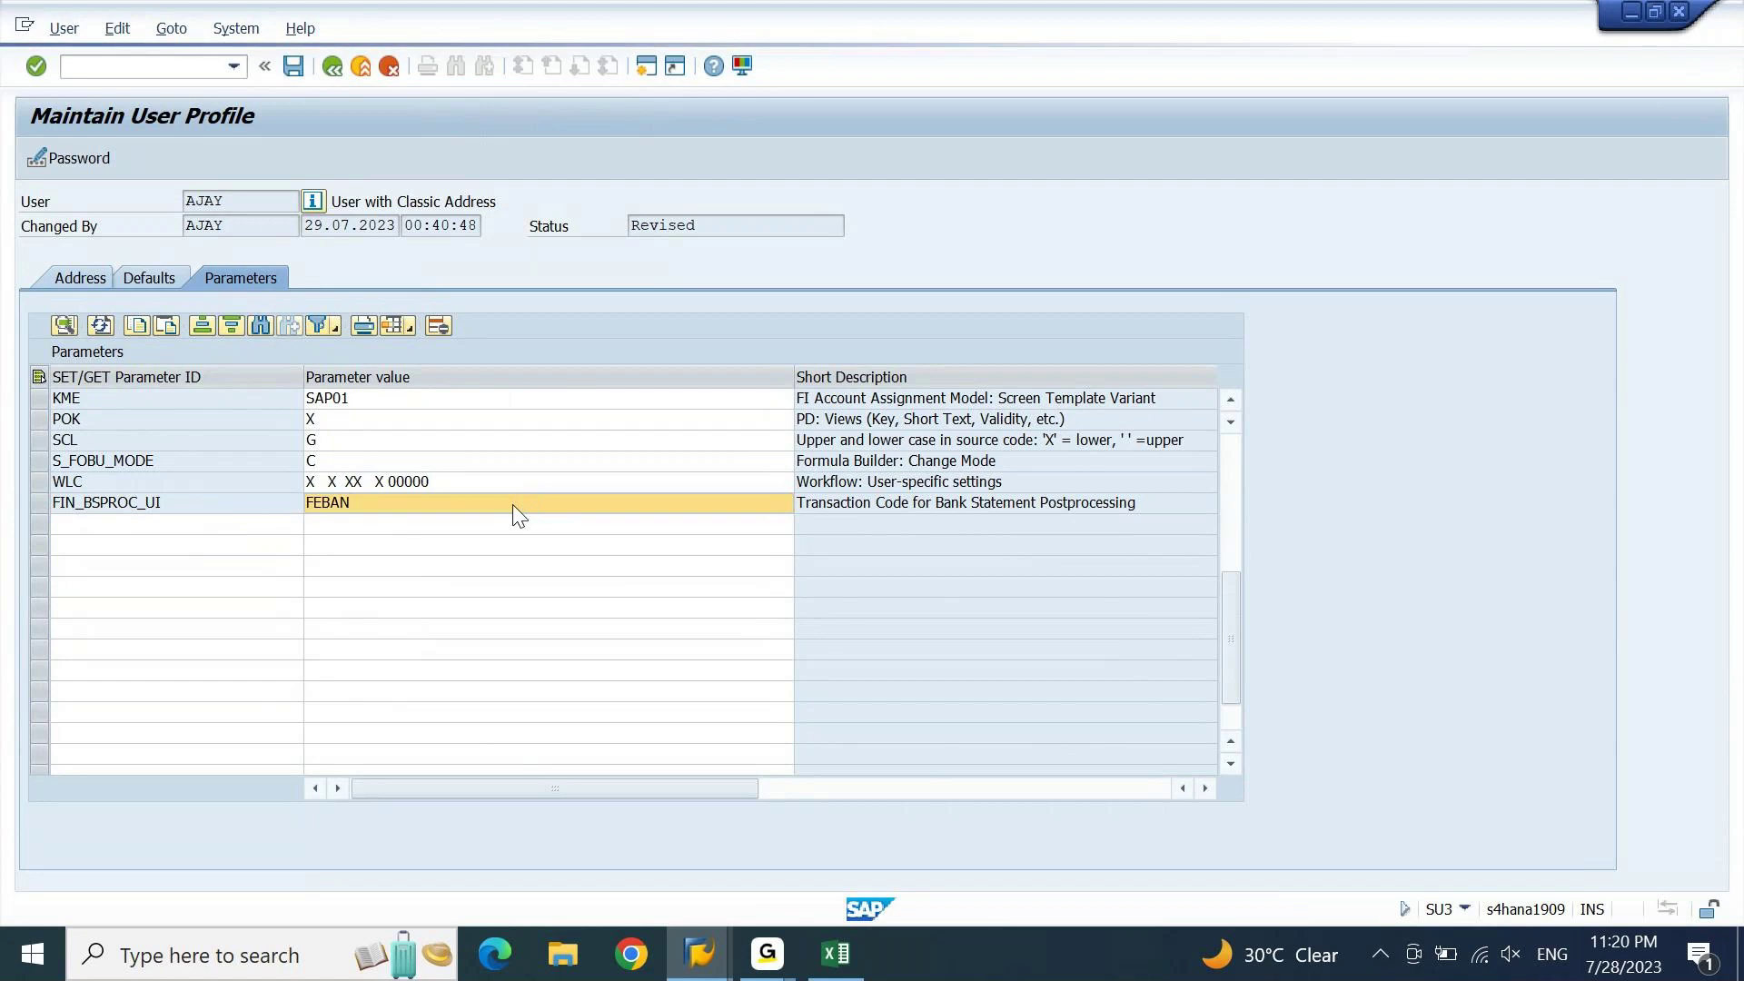
click(294, 66)
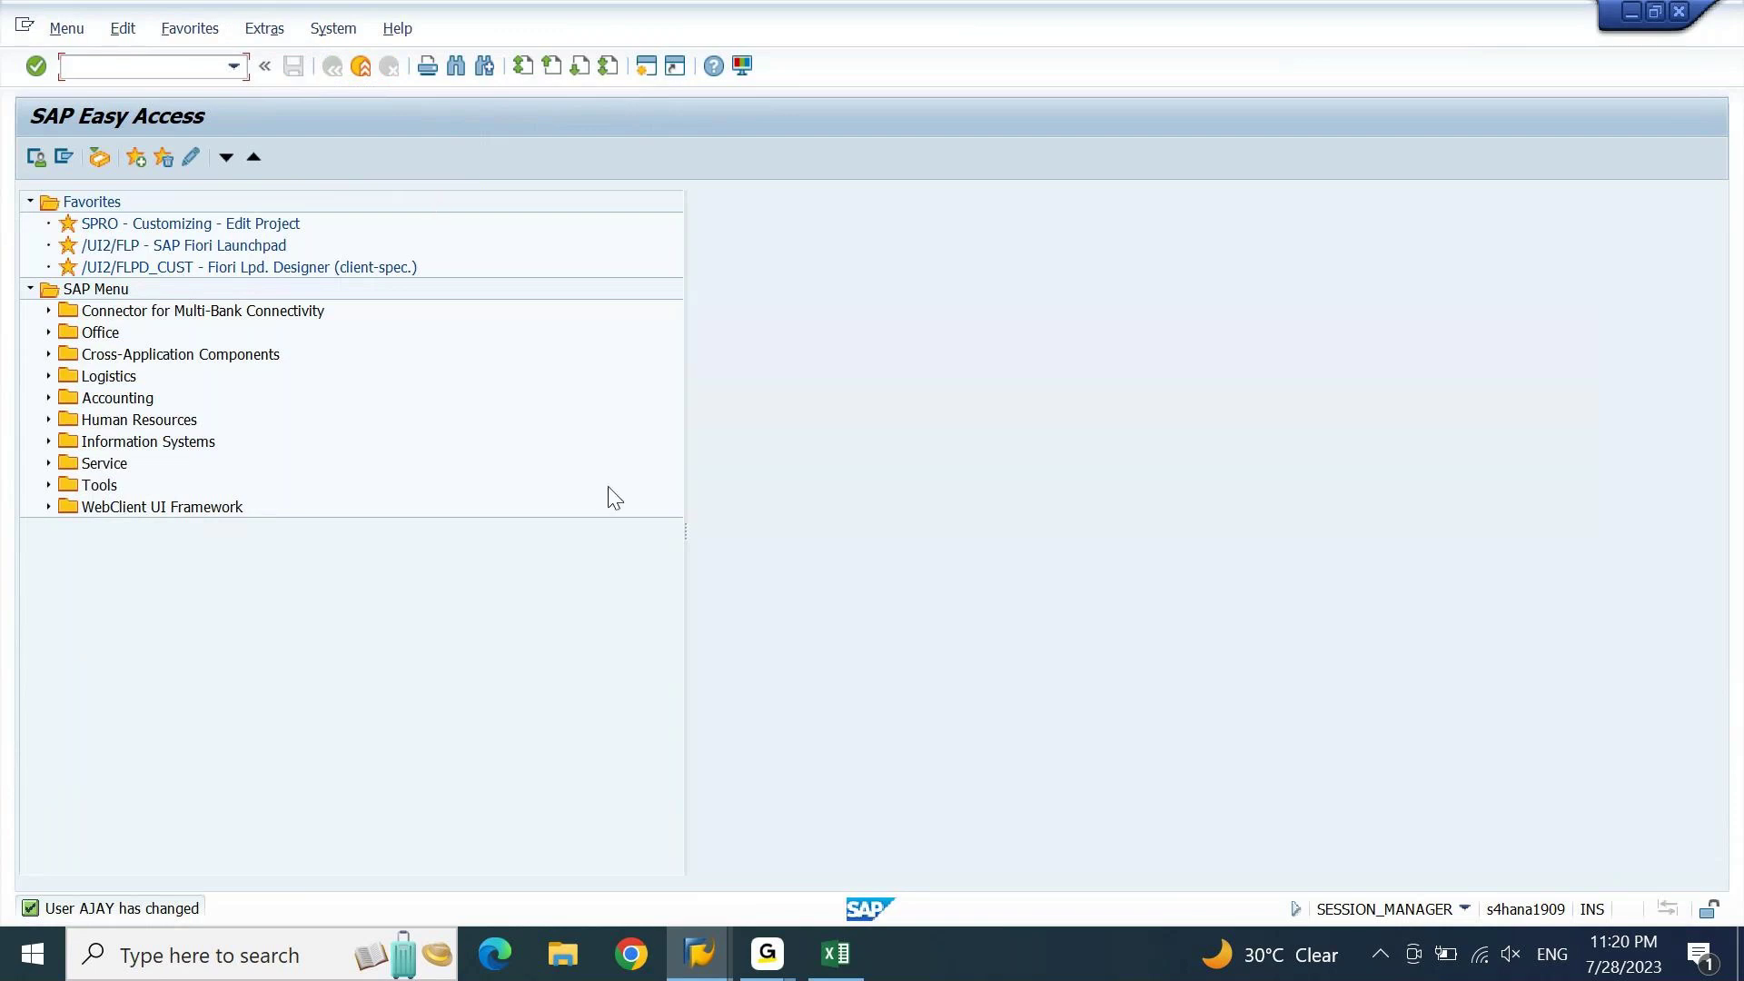
Bring the Display Bank Statement Item window back to the front.
mouse_move(692, 958)
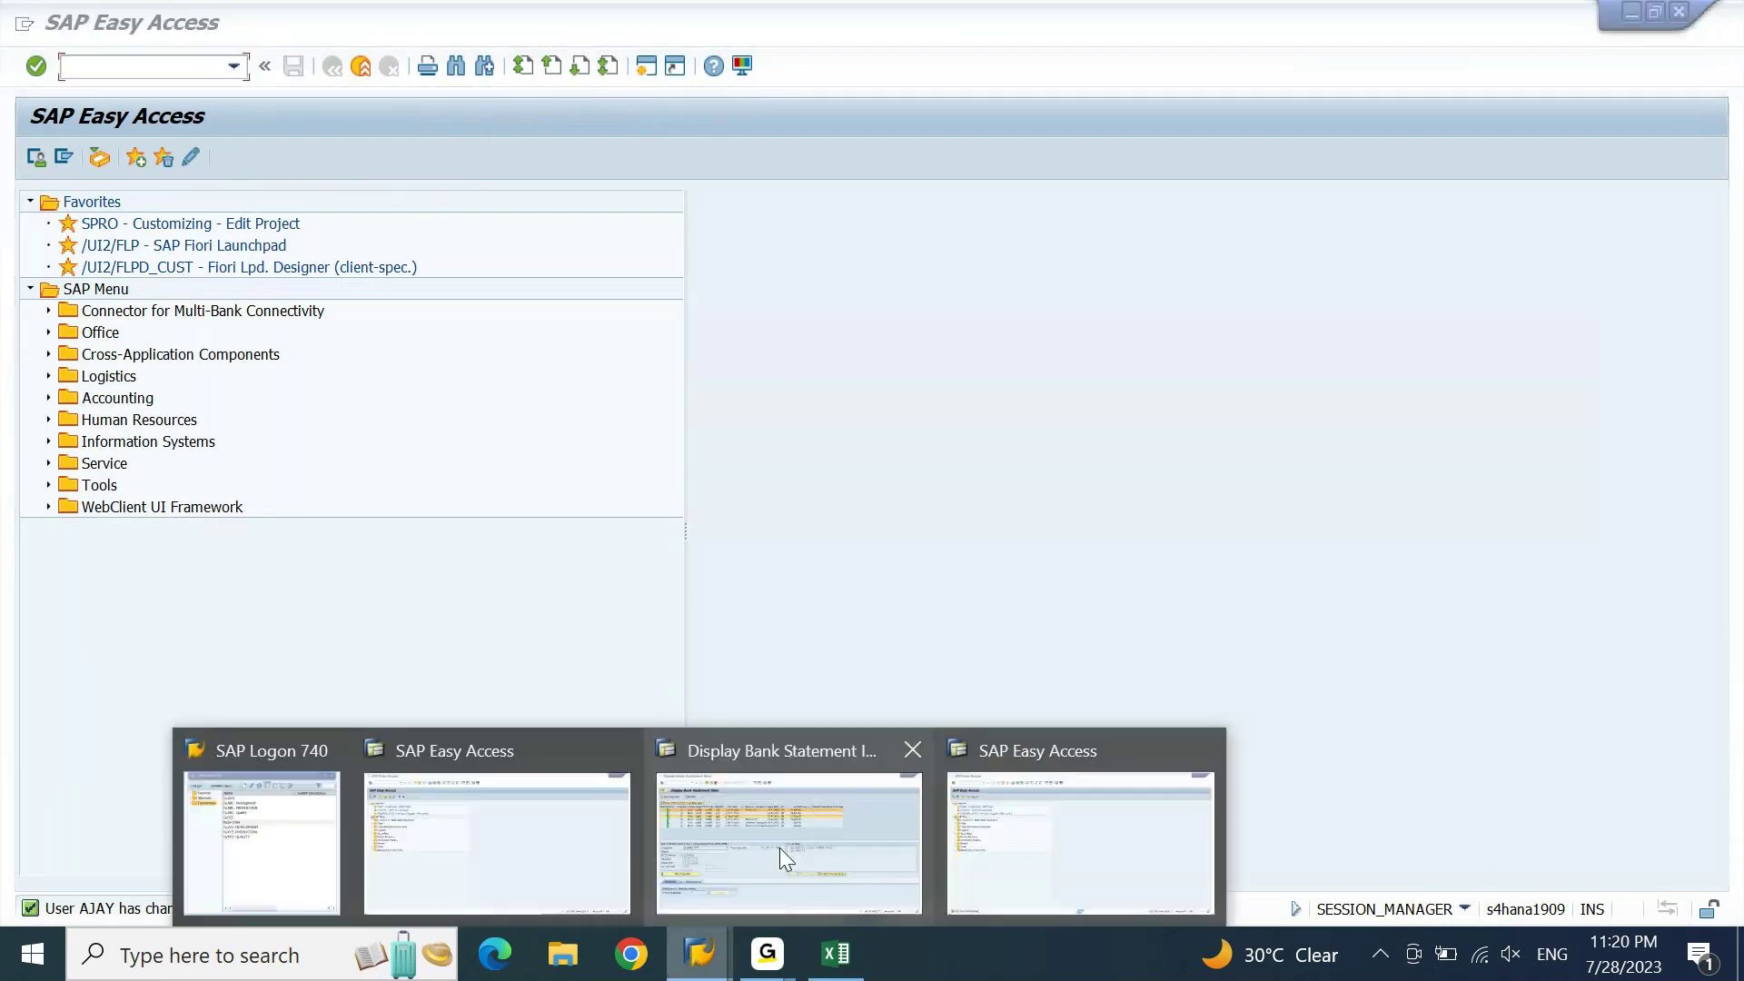
click(779, 848)
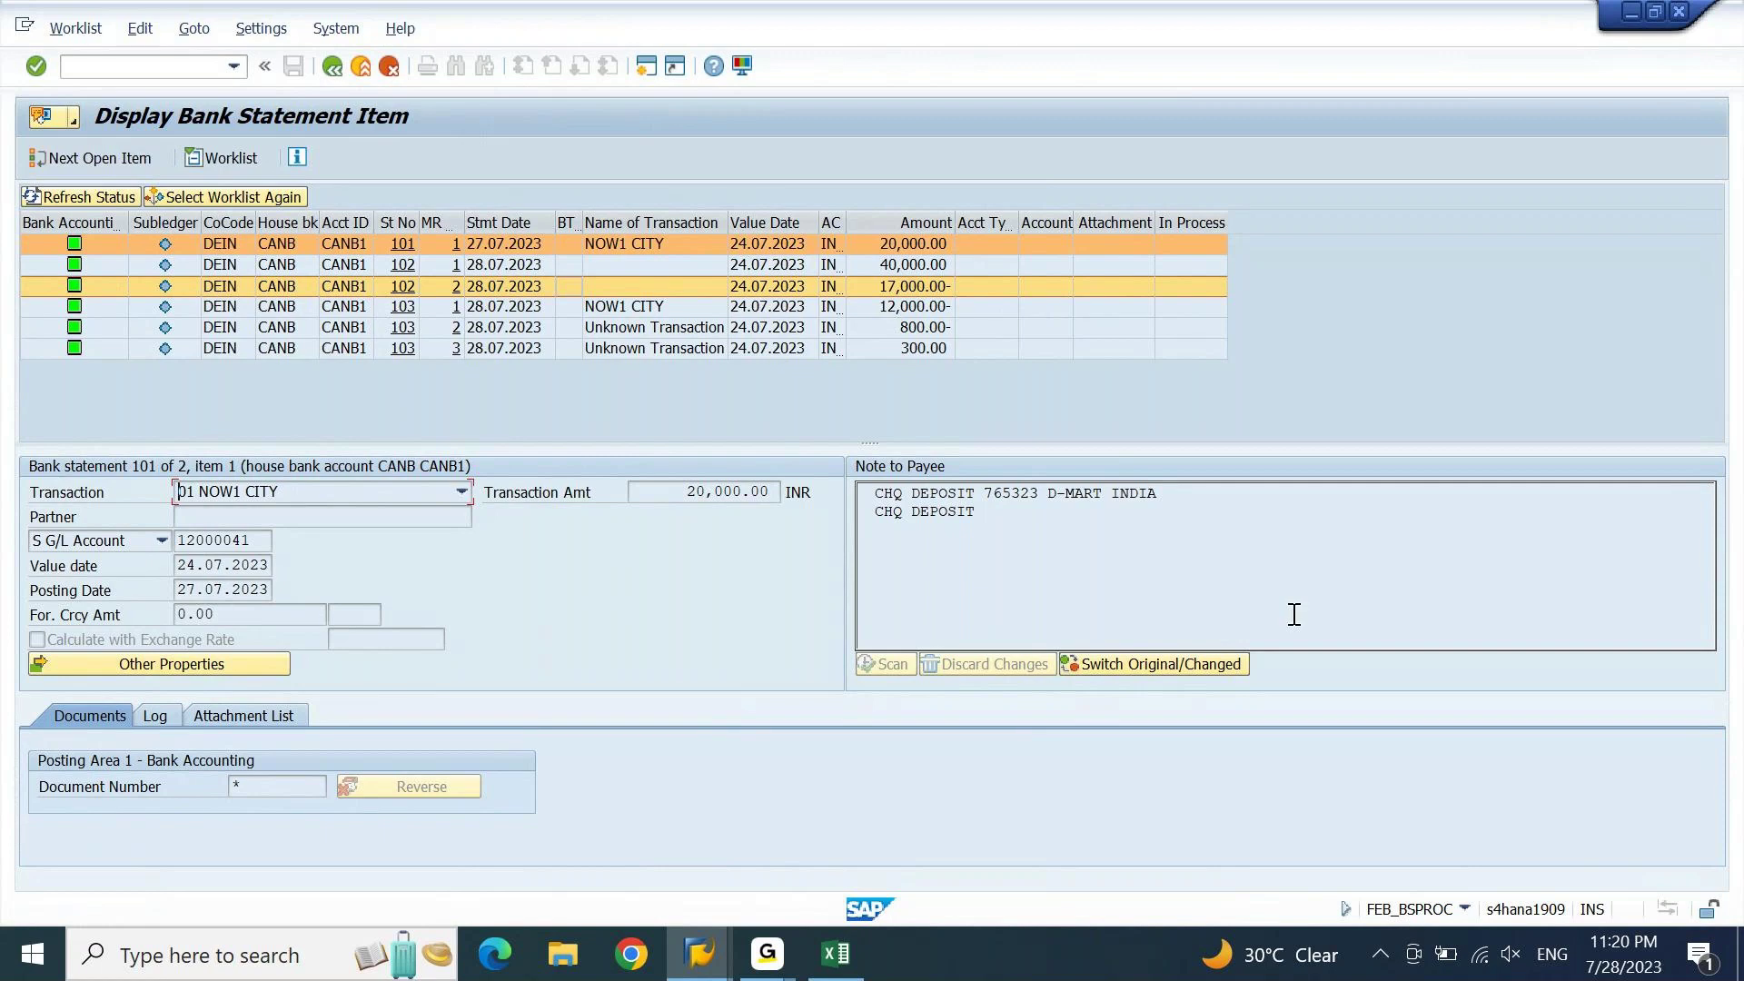
Open a new SAP Easy Access session and reposition its window to the upper right.
click(646, 66)
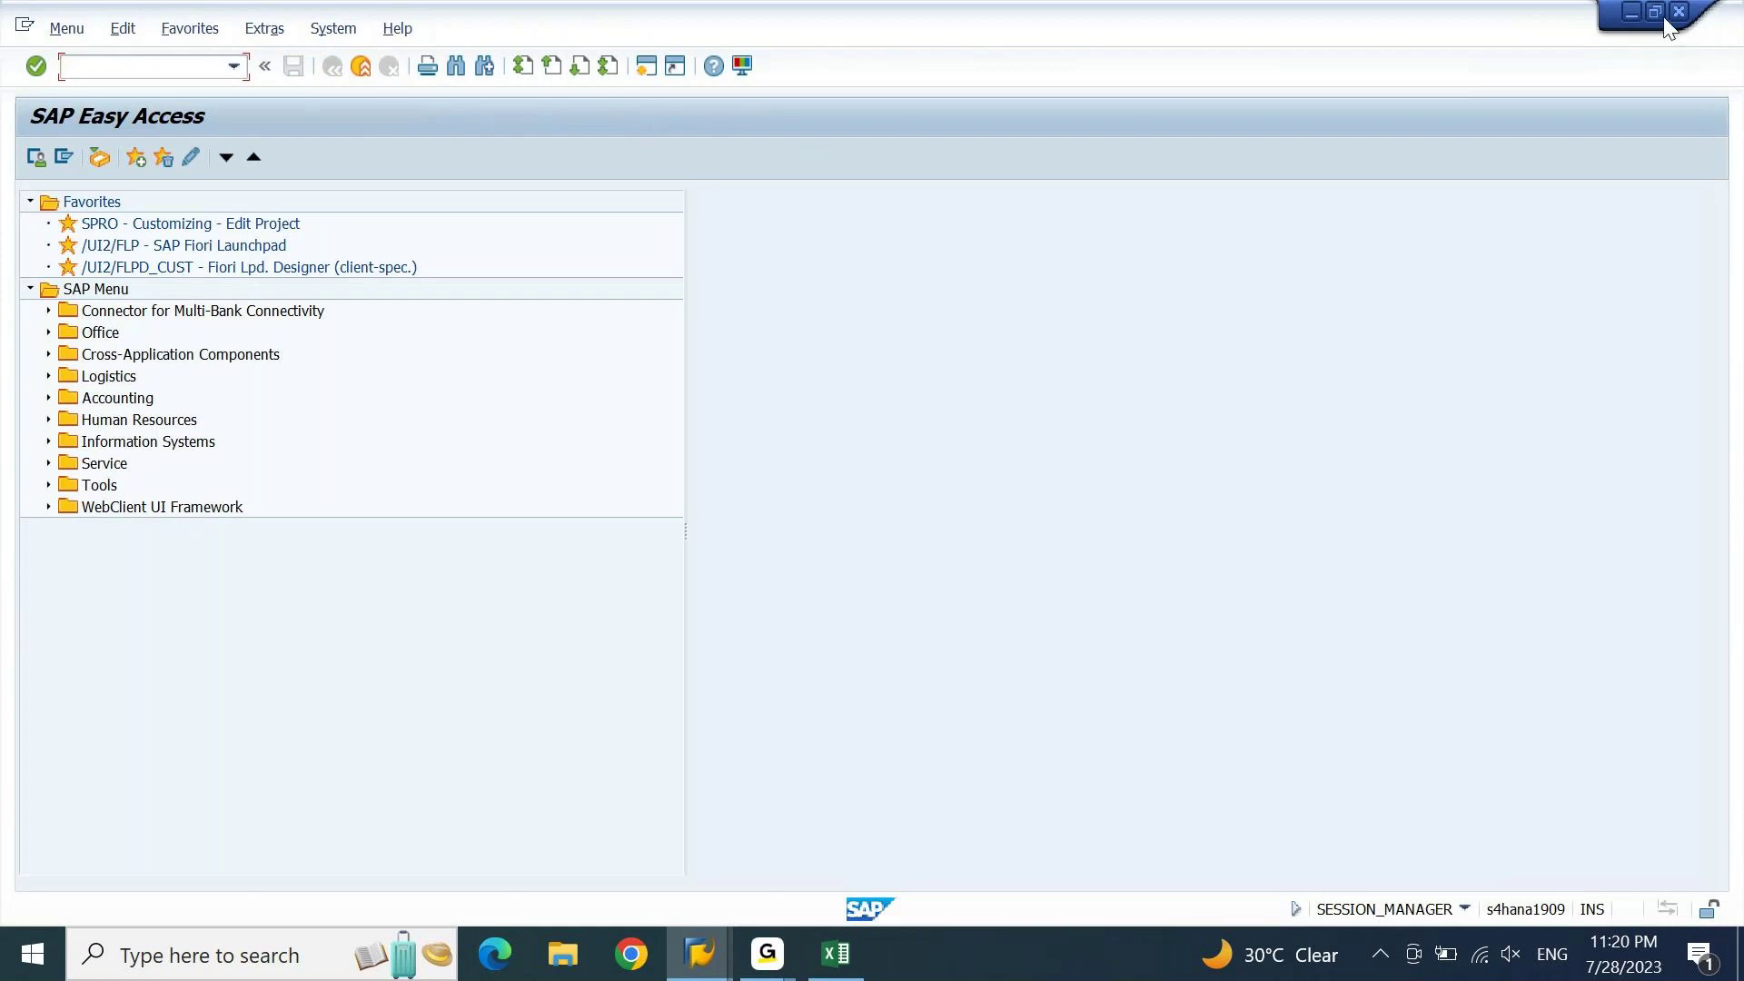
click(1654, 12)
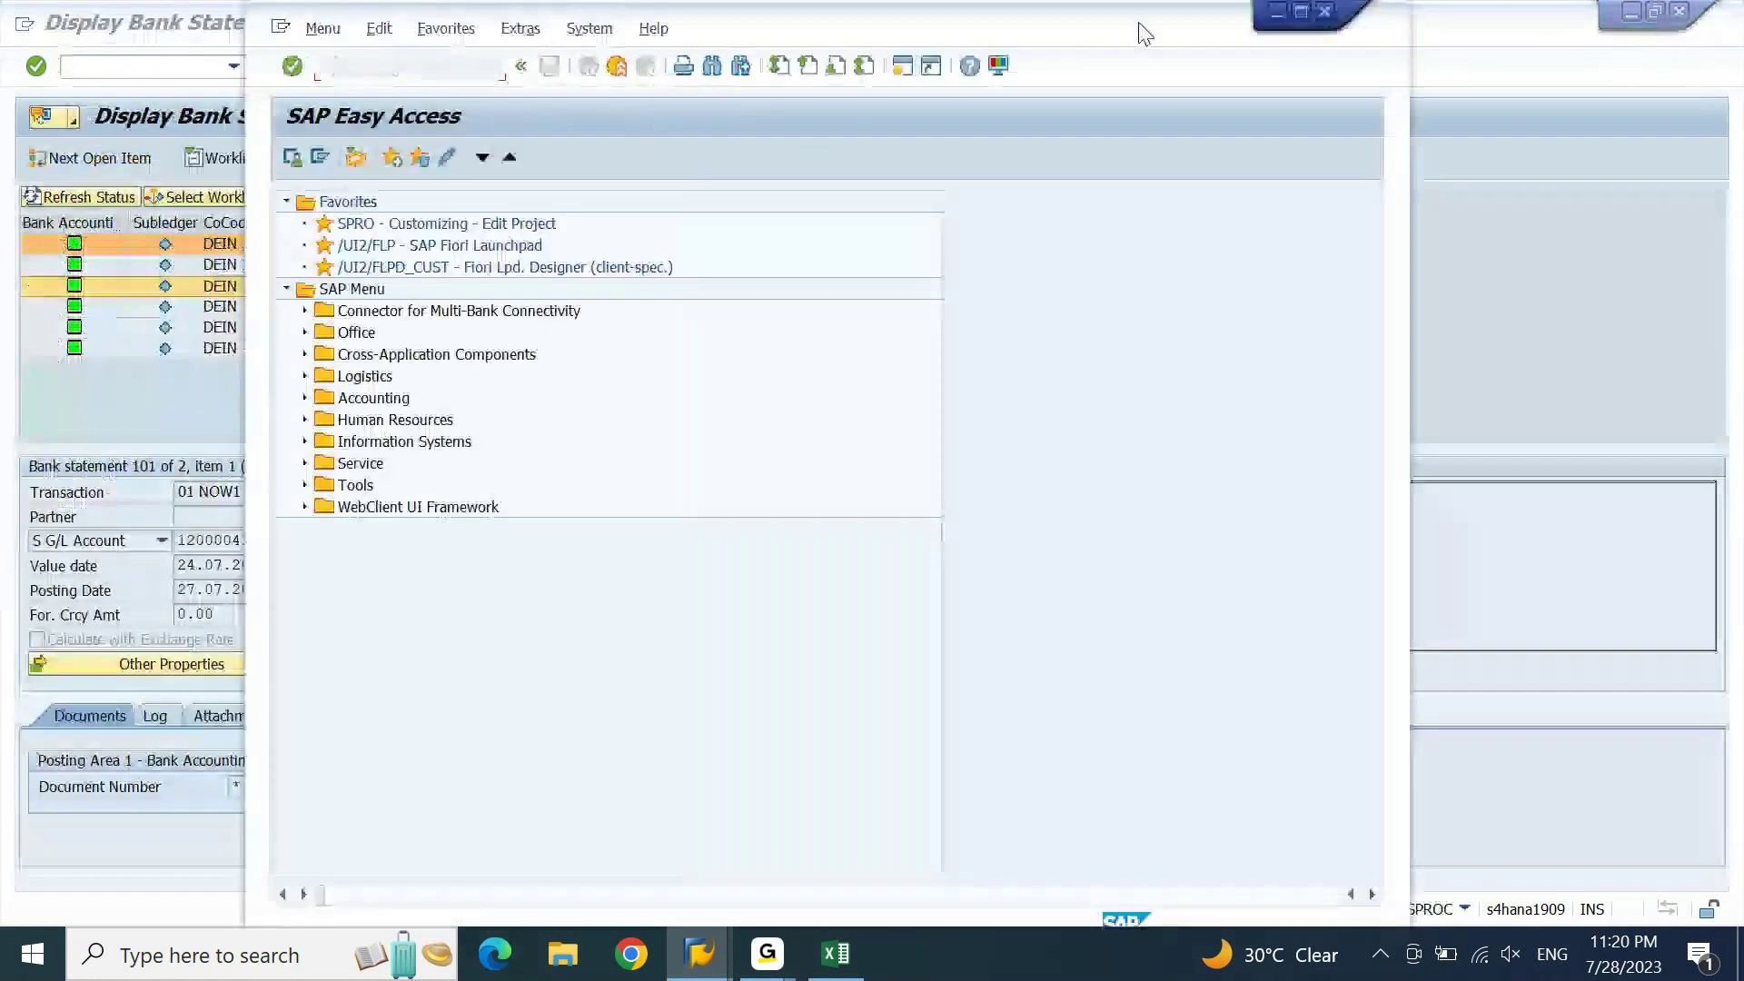
drag(1262, 53, 1426, 11)
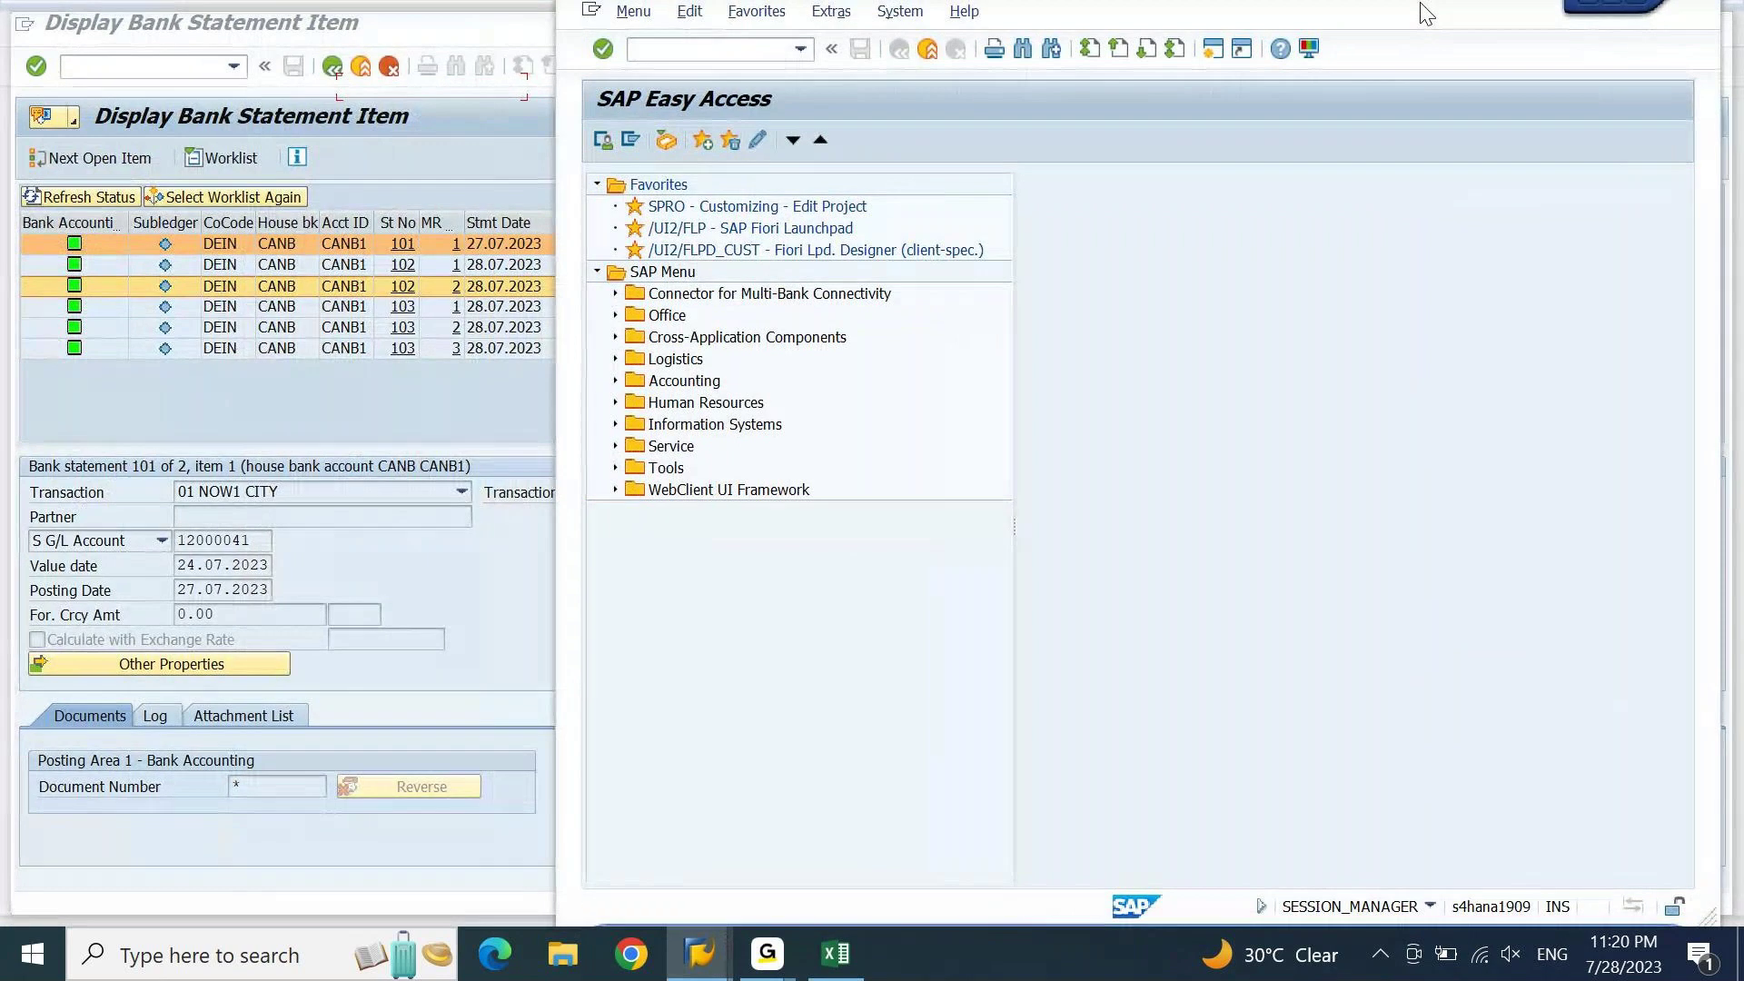
click(1634, 8)
Move the new session window right and run FEBAN for company code DEIN.
click(1656, 11)
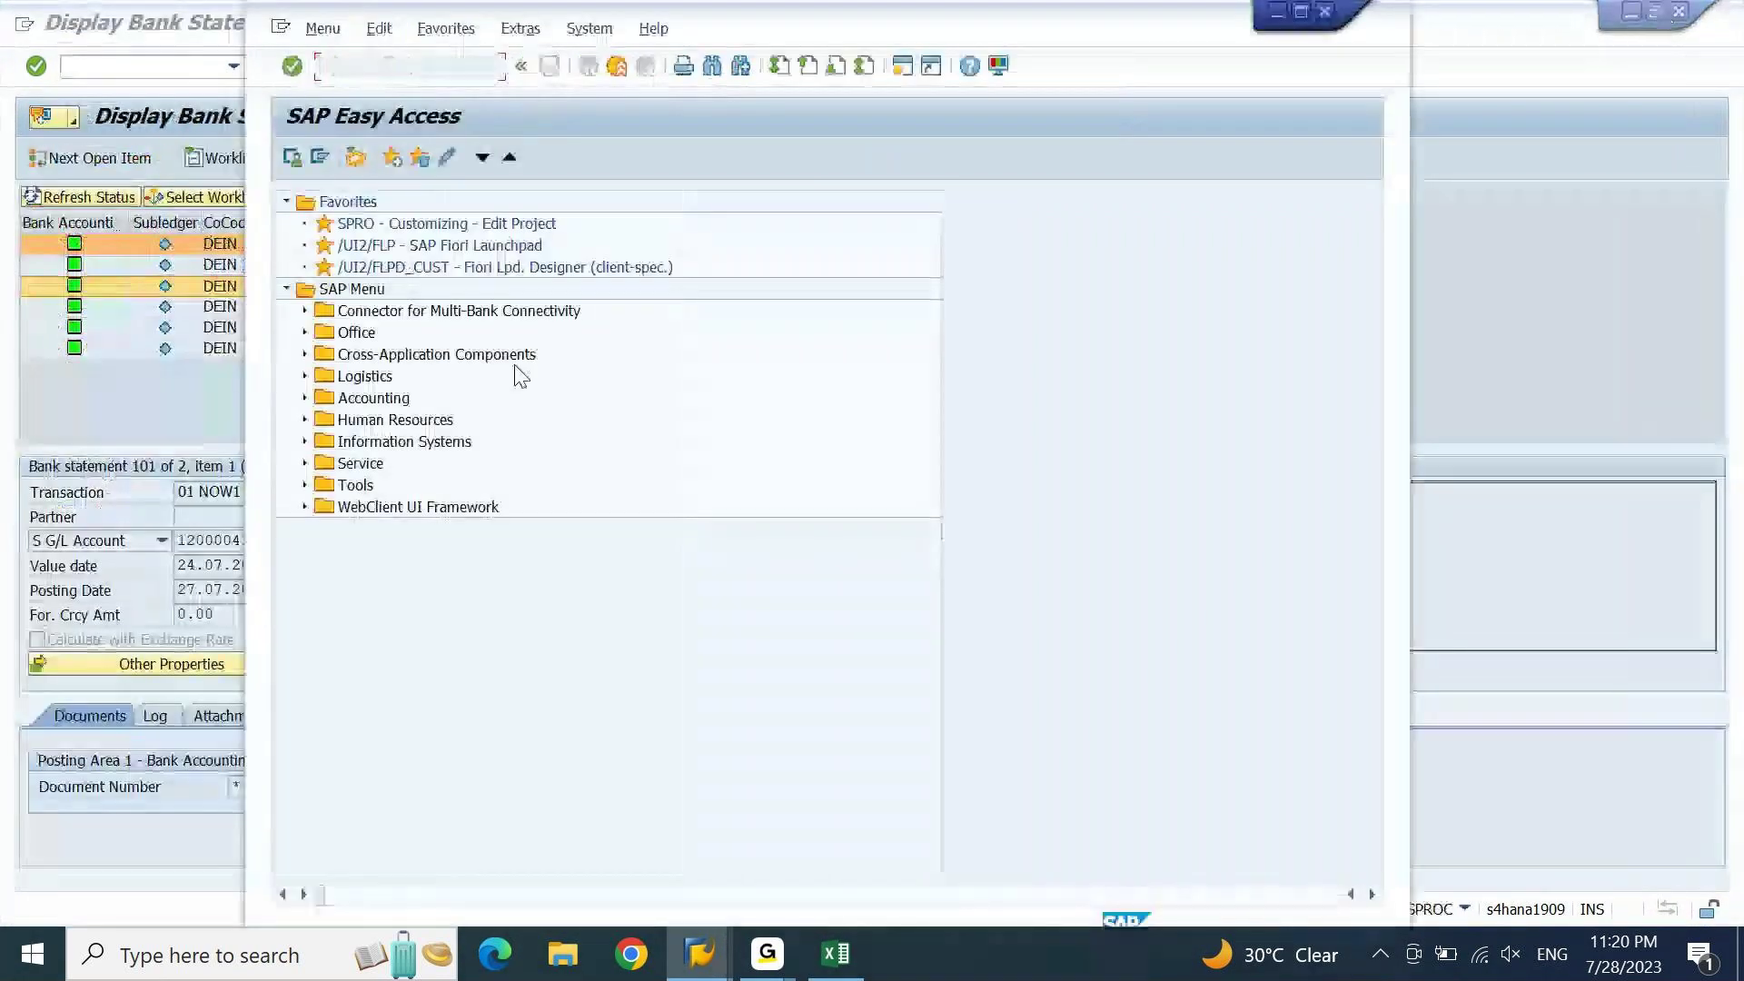
drag(878, 43, 1138, 39)
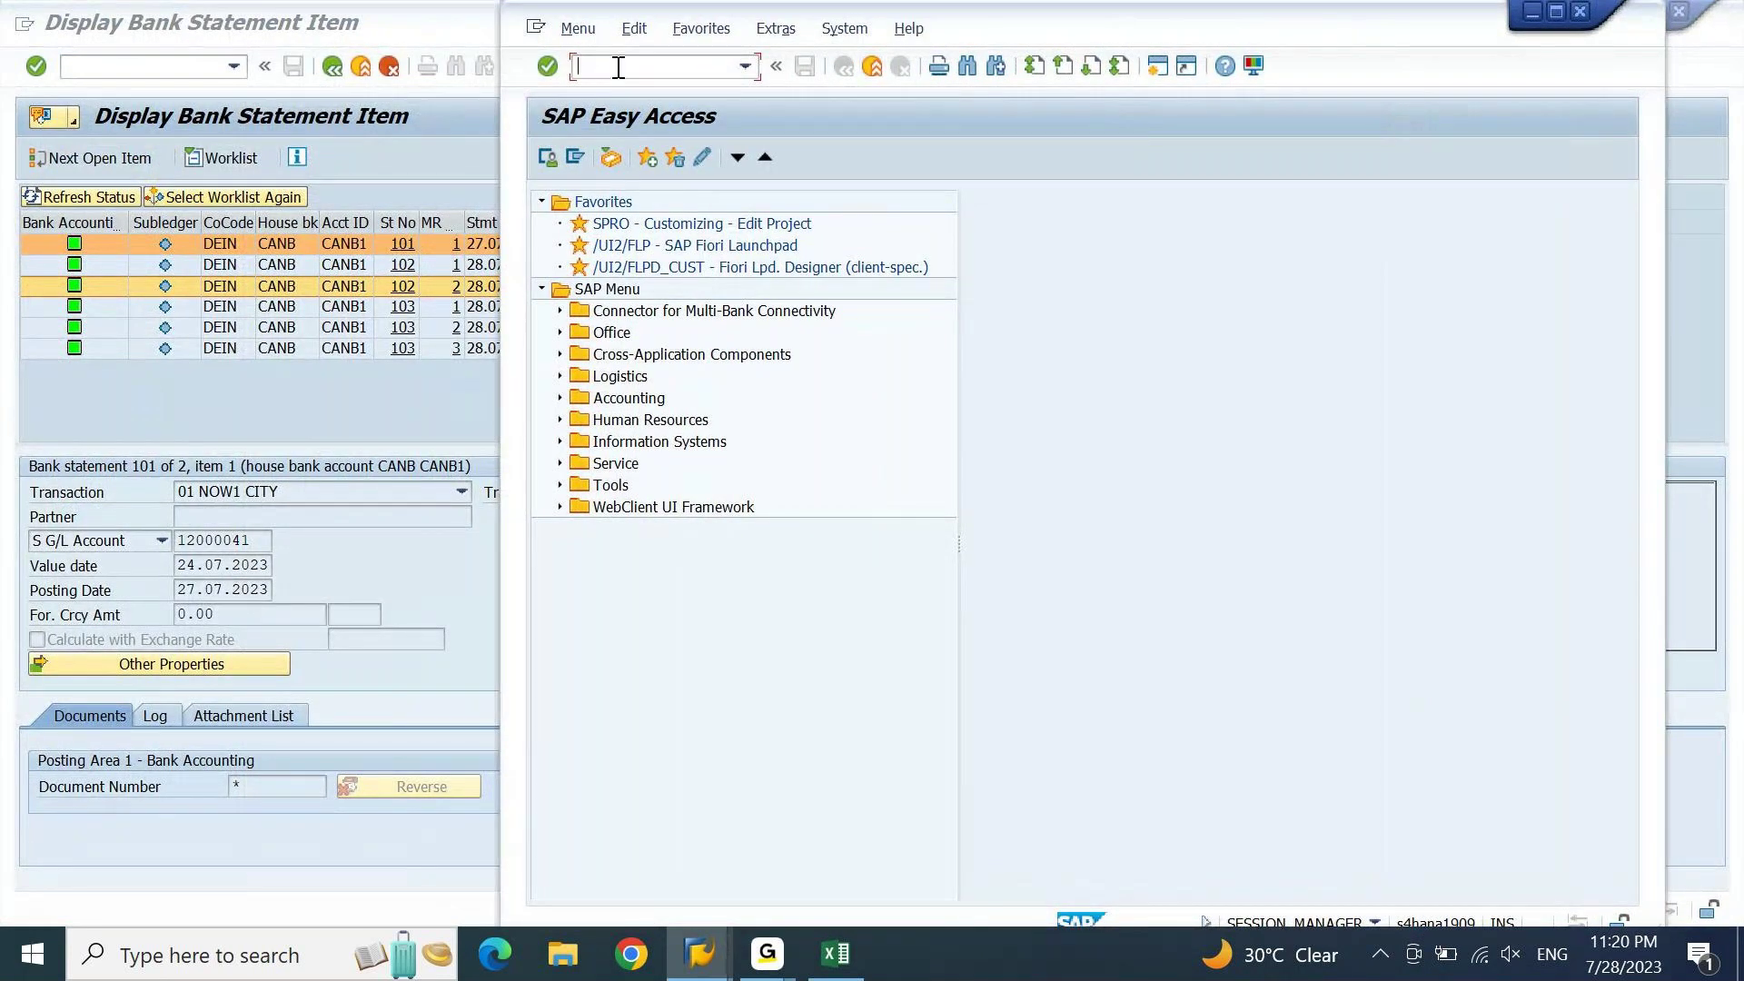
text(feban)
key(Return)
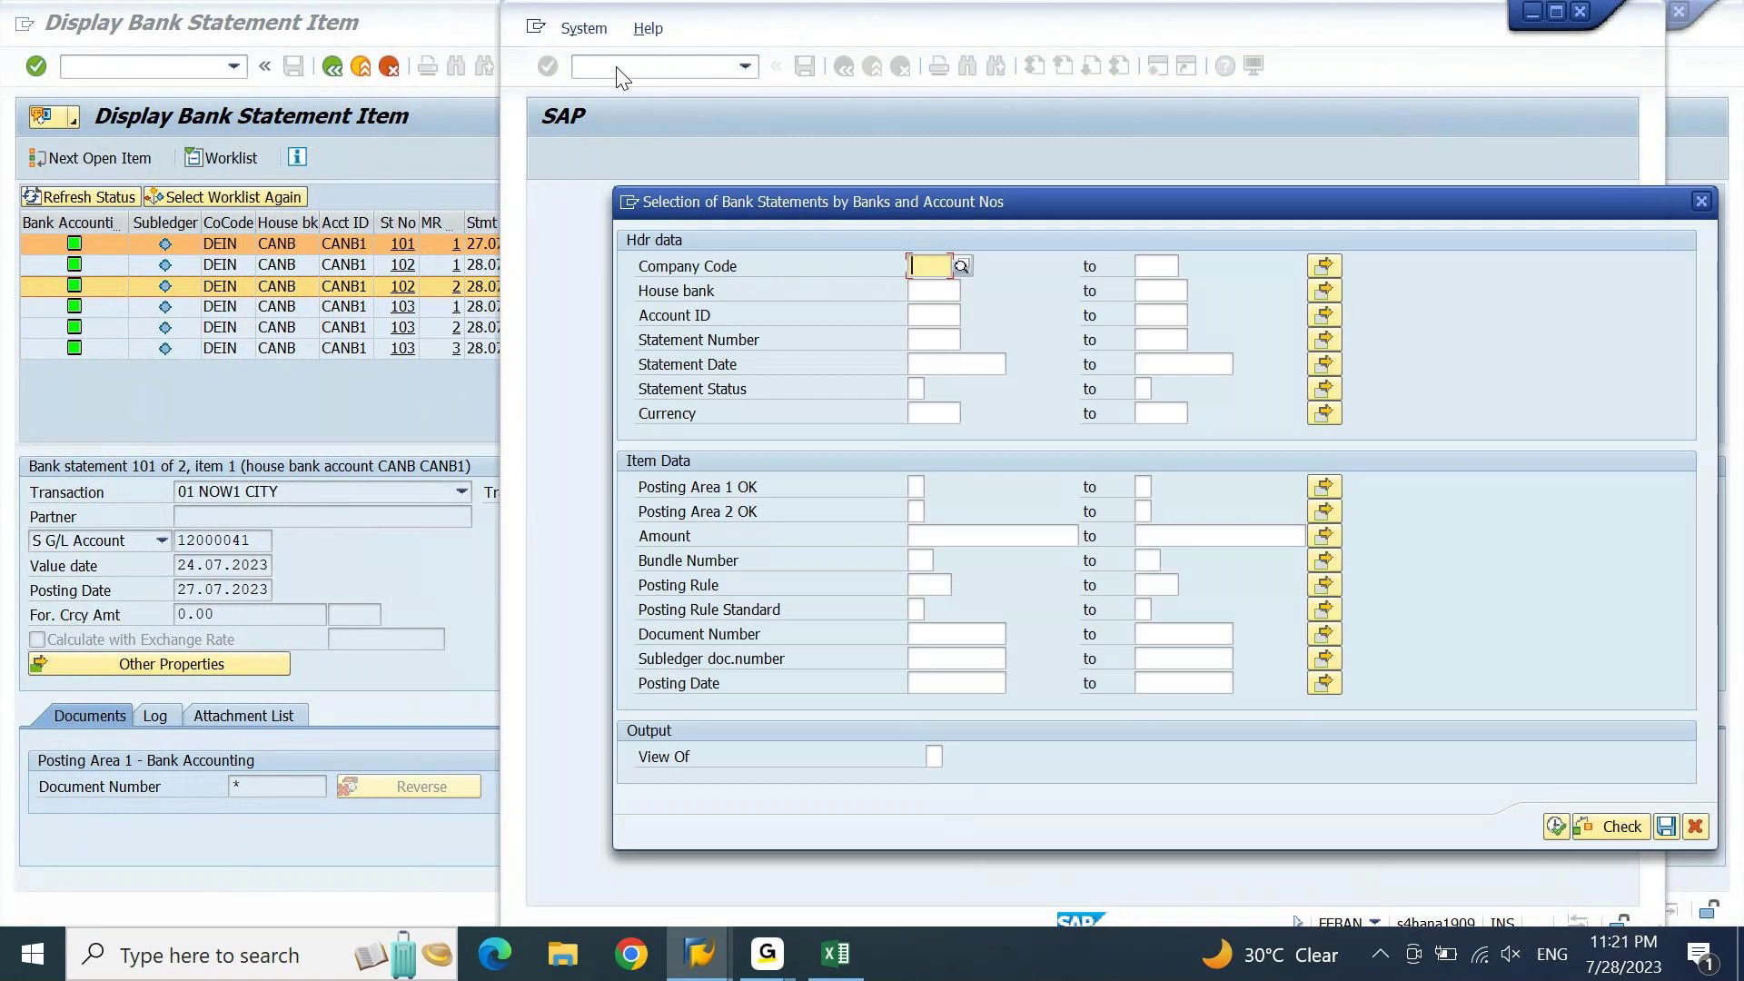
text(DEIN)
click(1555, 826)
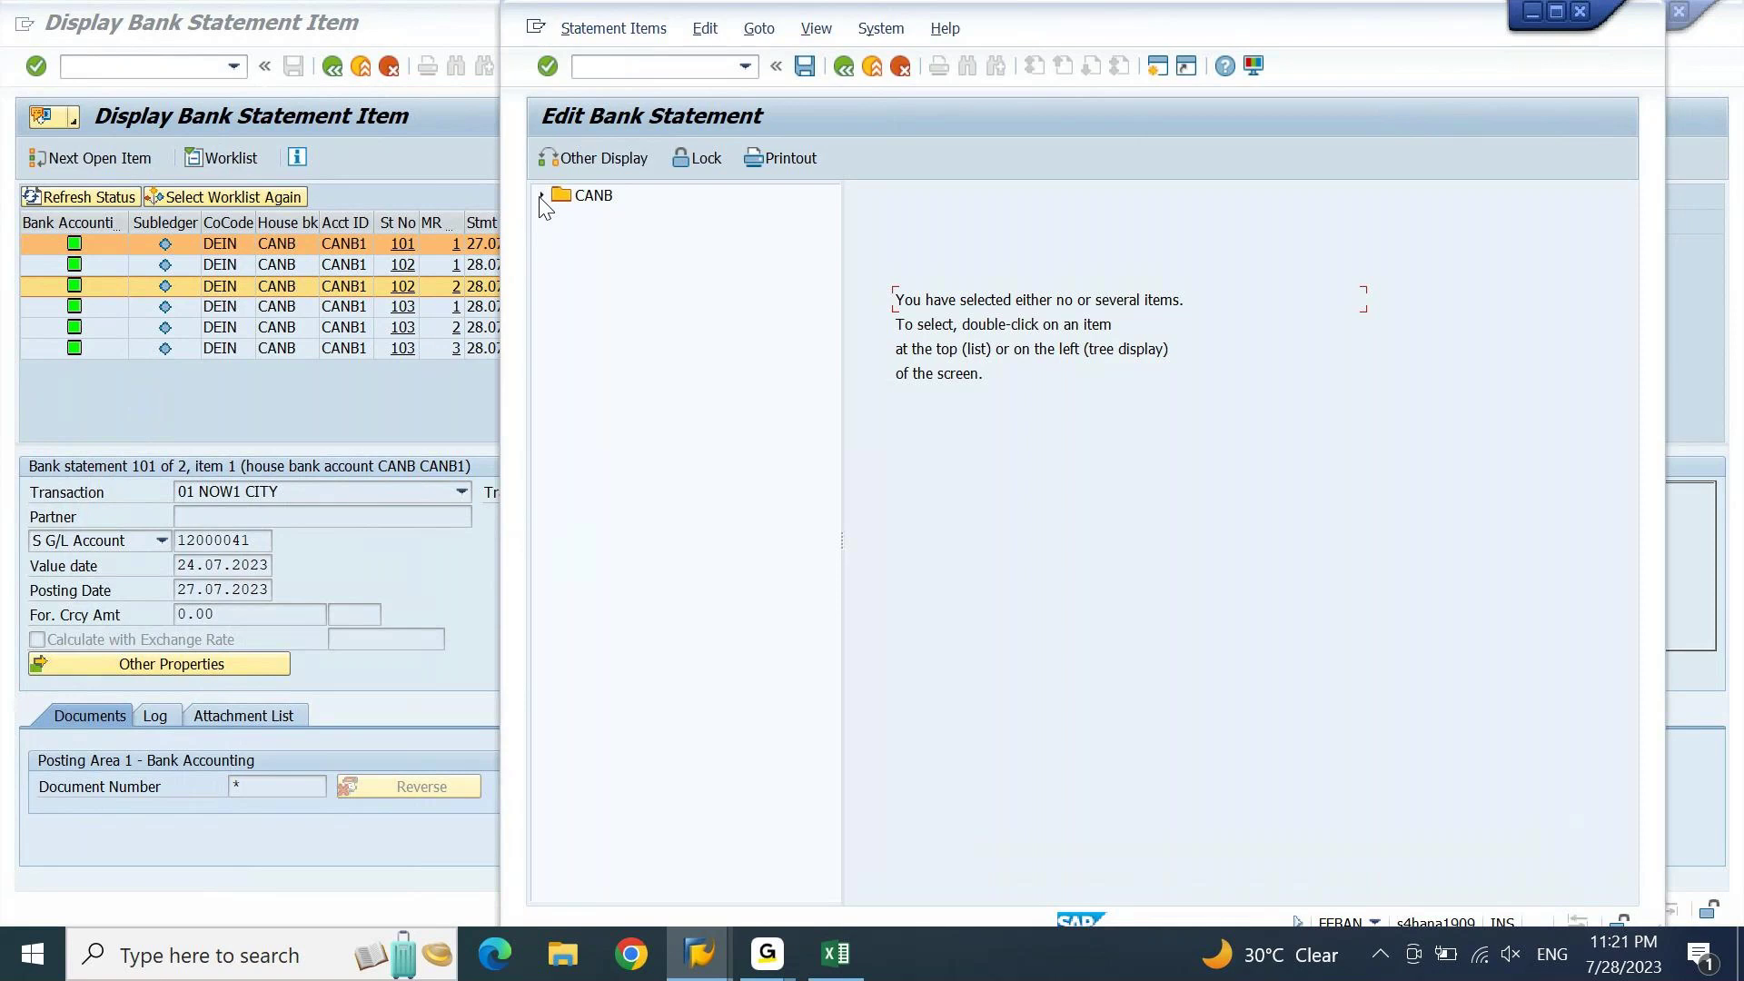
Expand CANB, CANB1 and statements 101, 102, 103, then print statement 103.
click(541, 196)
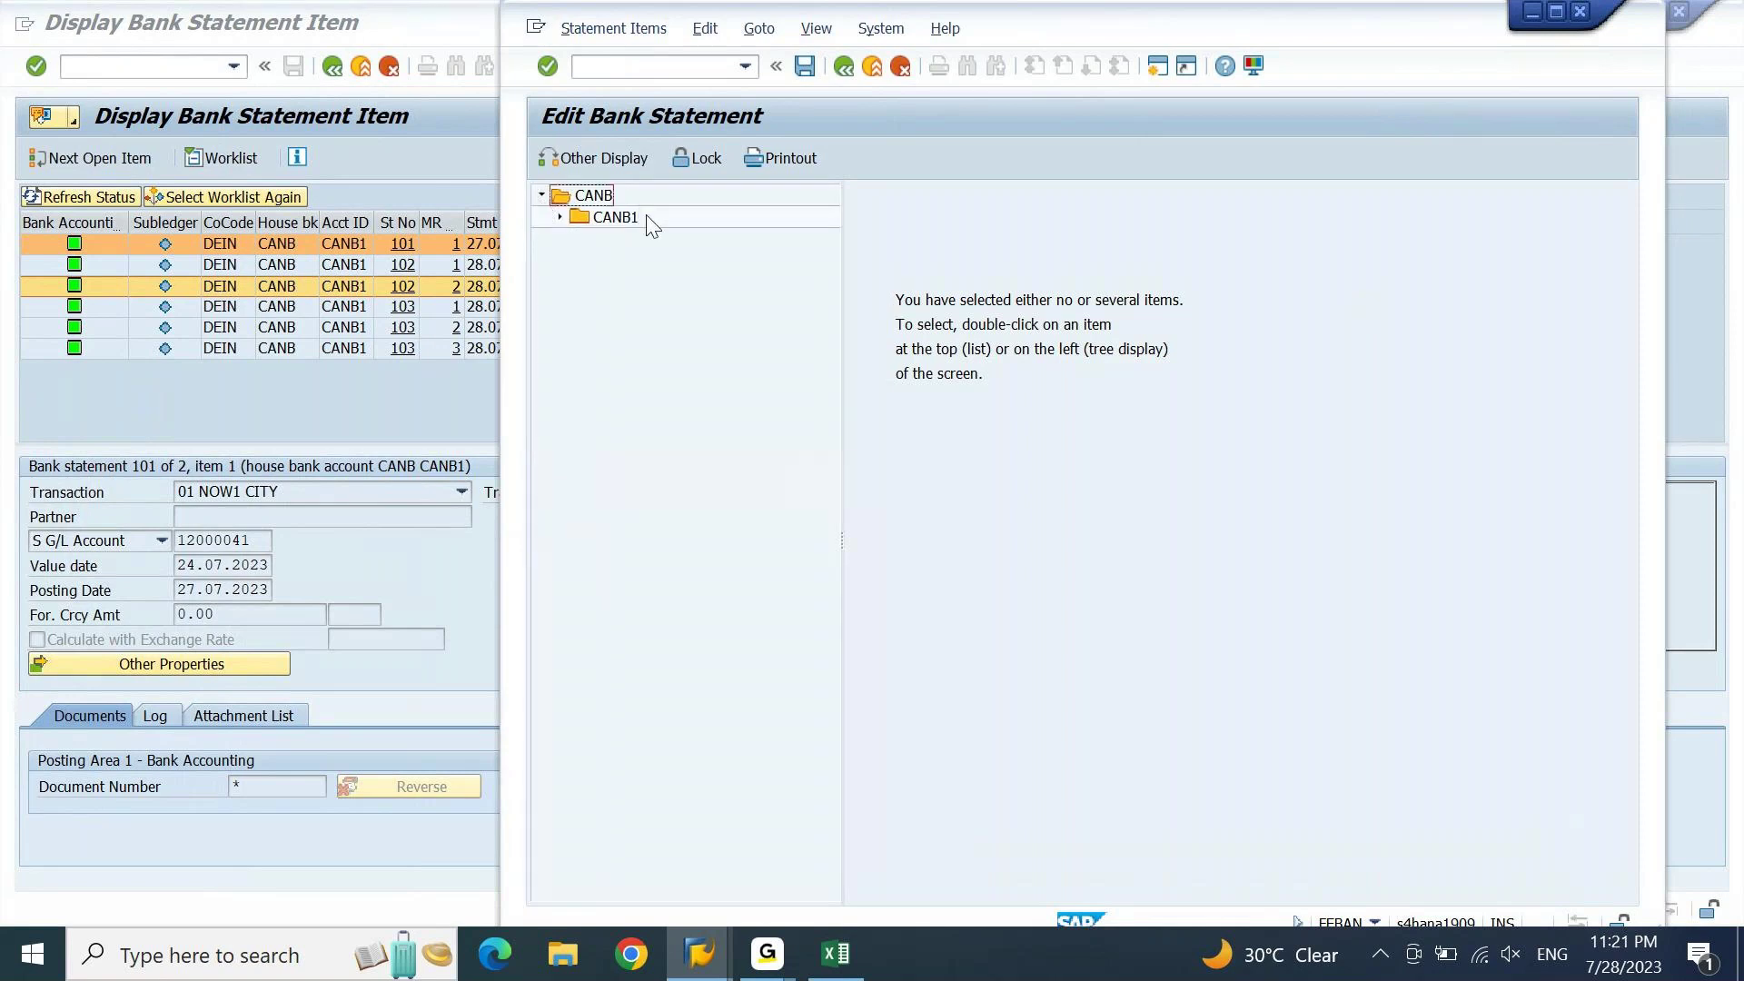
click(559, 219)
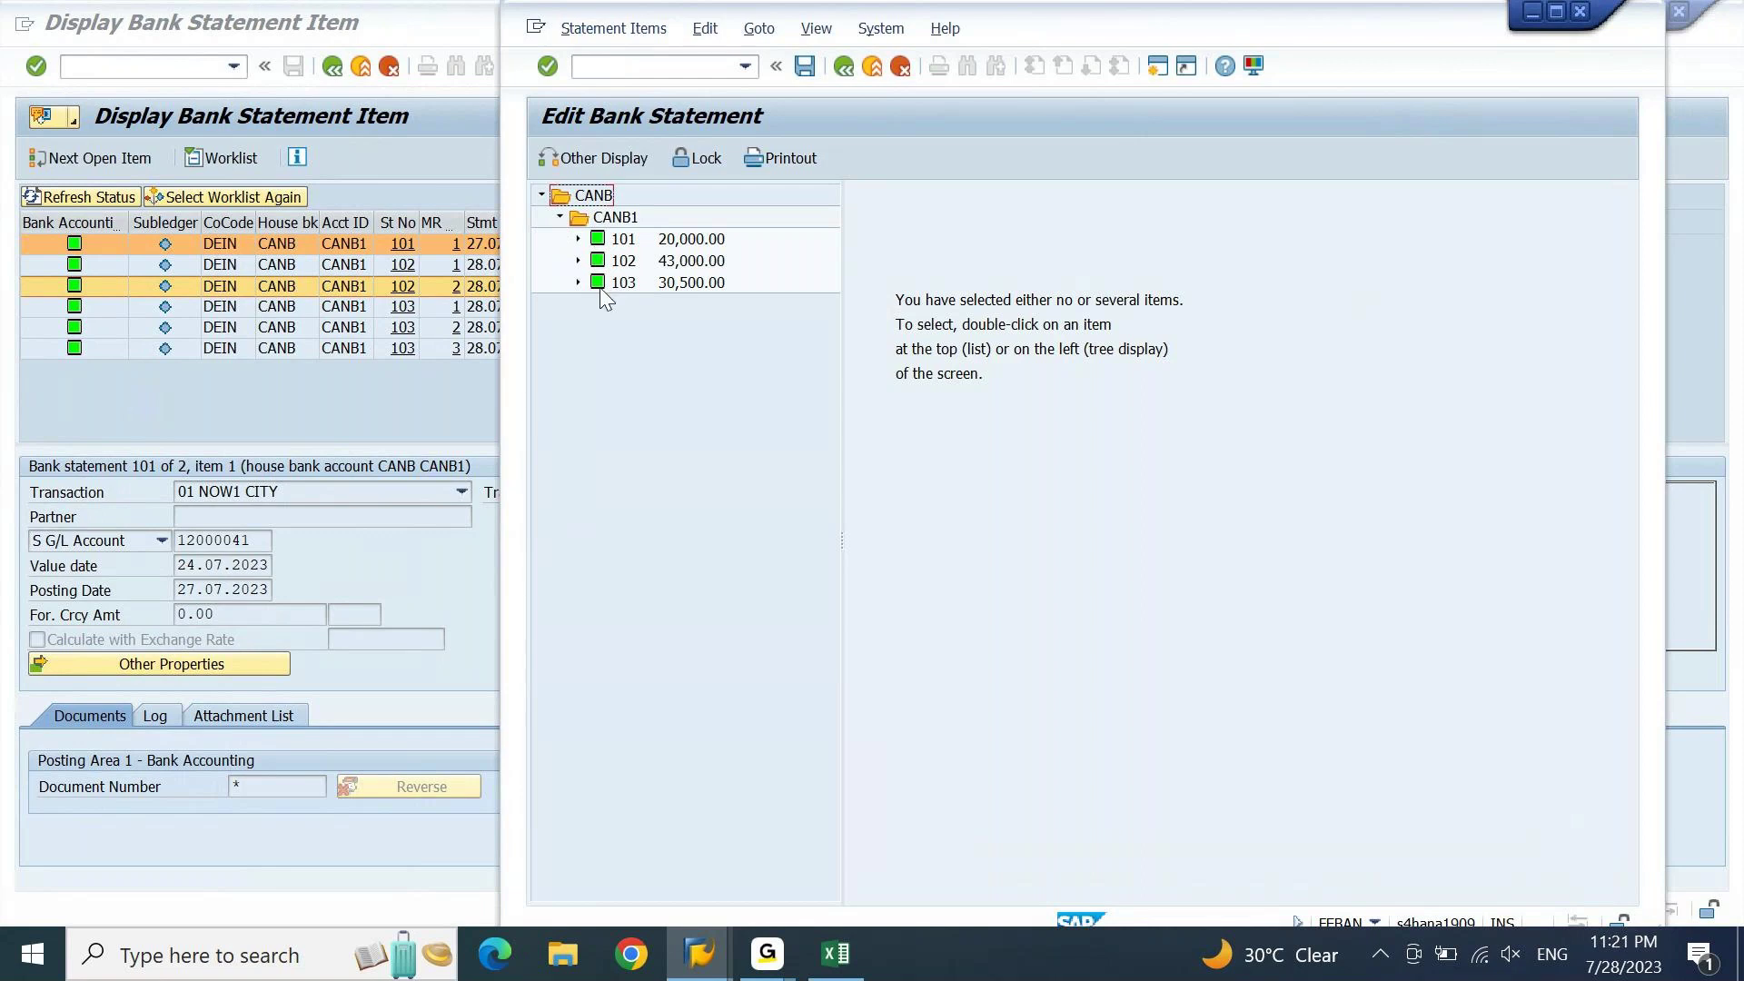
click(578, 240)
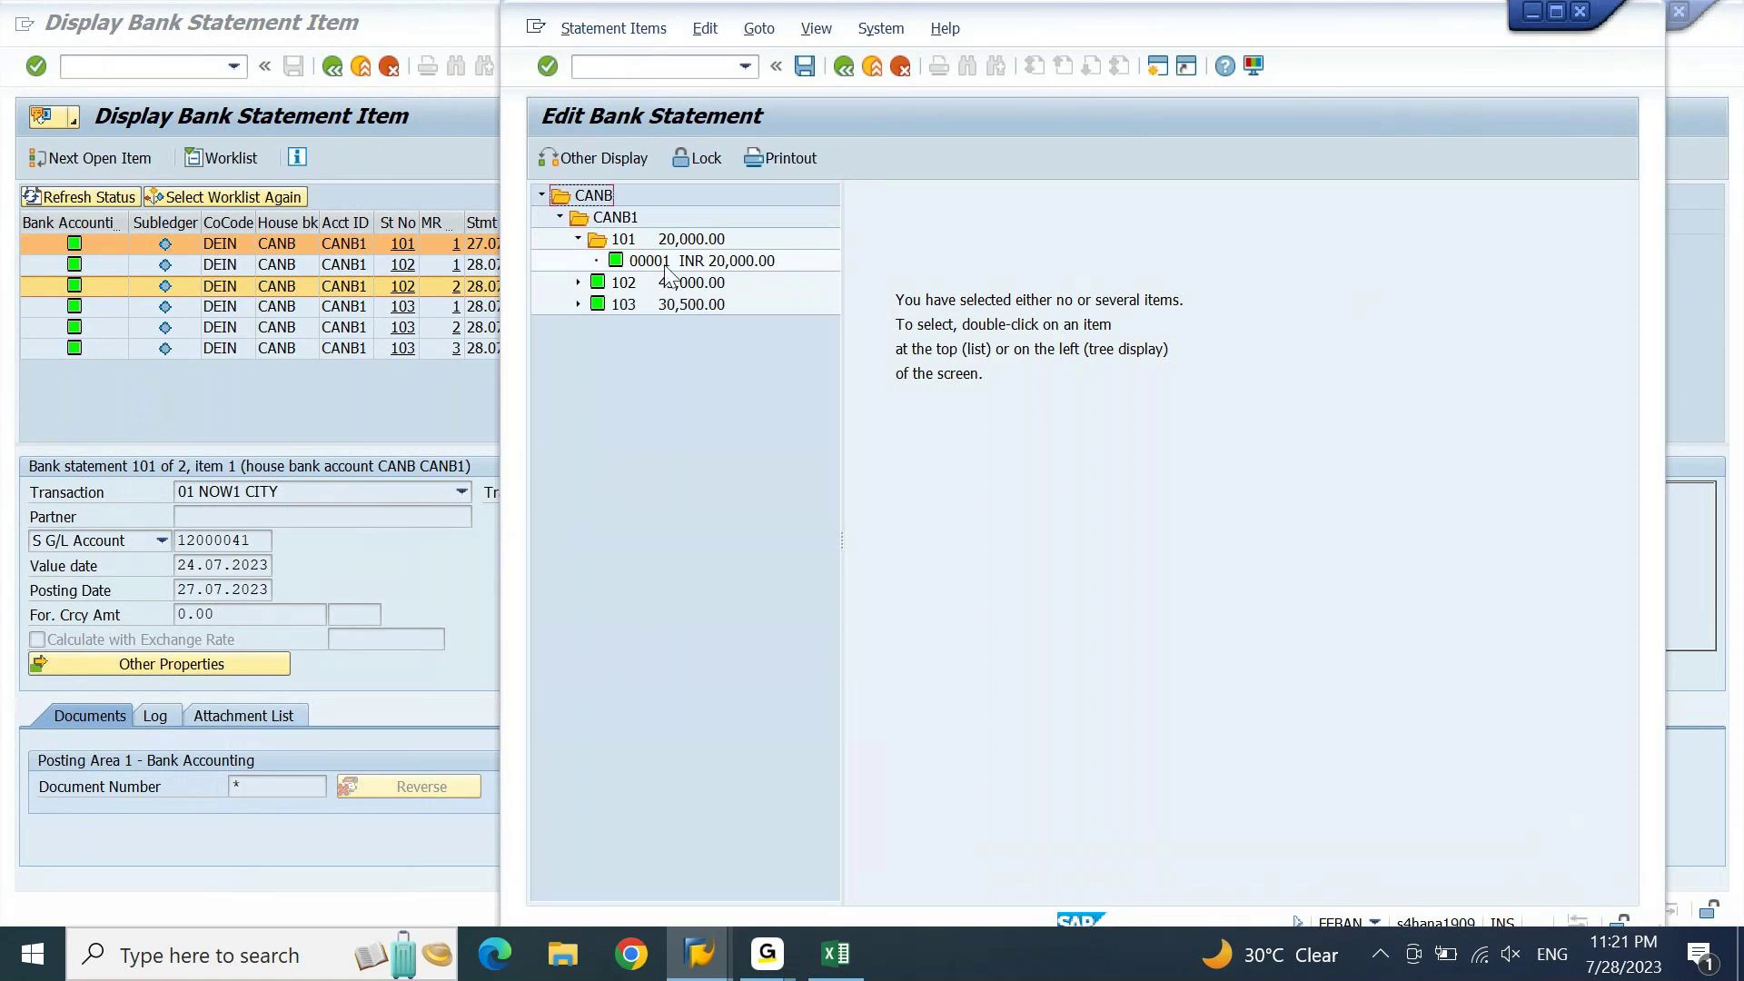
click(577, 283)
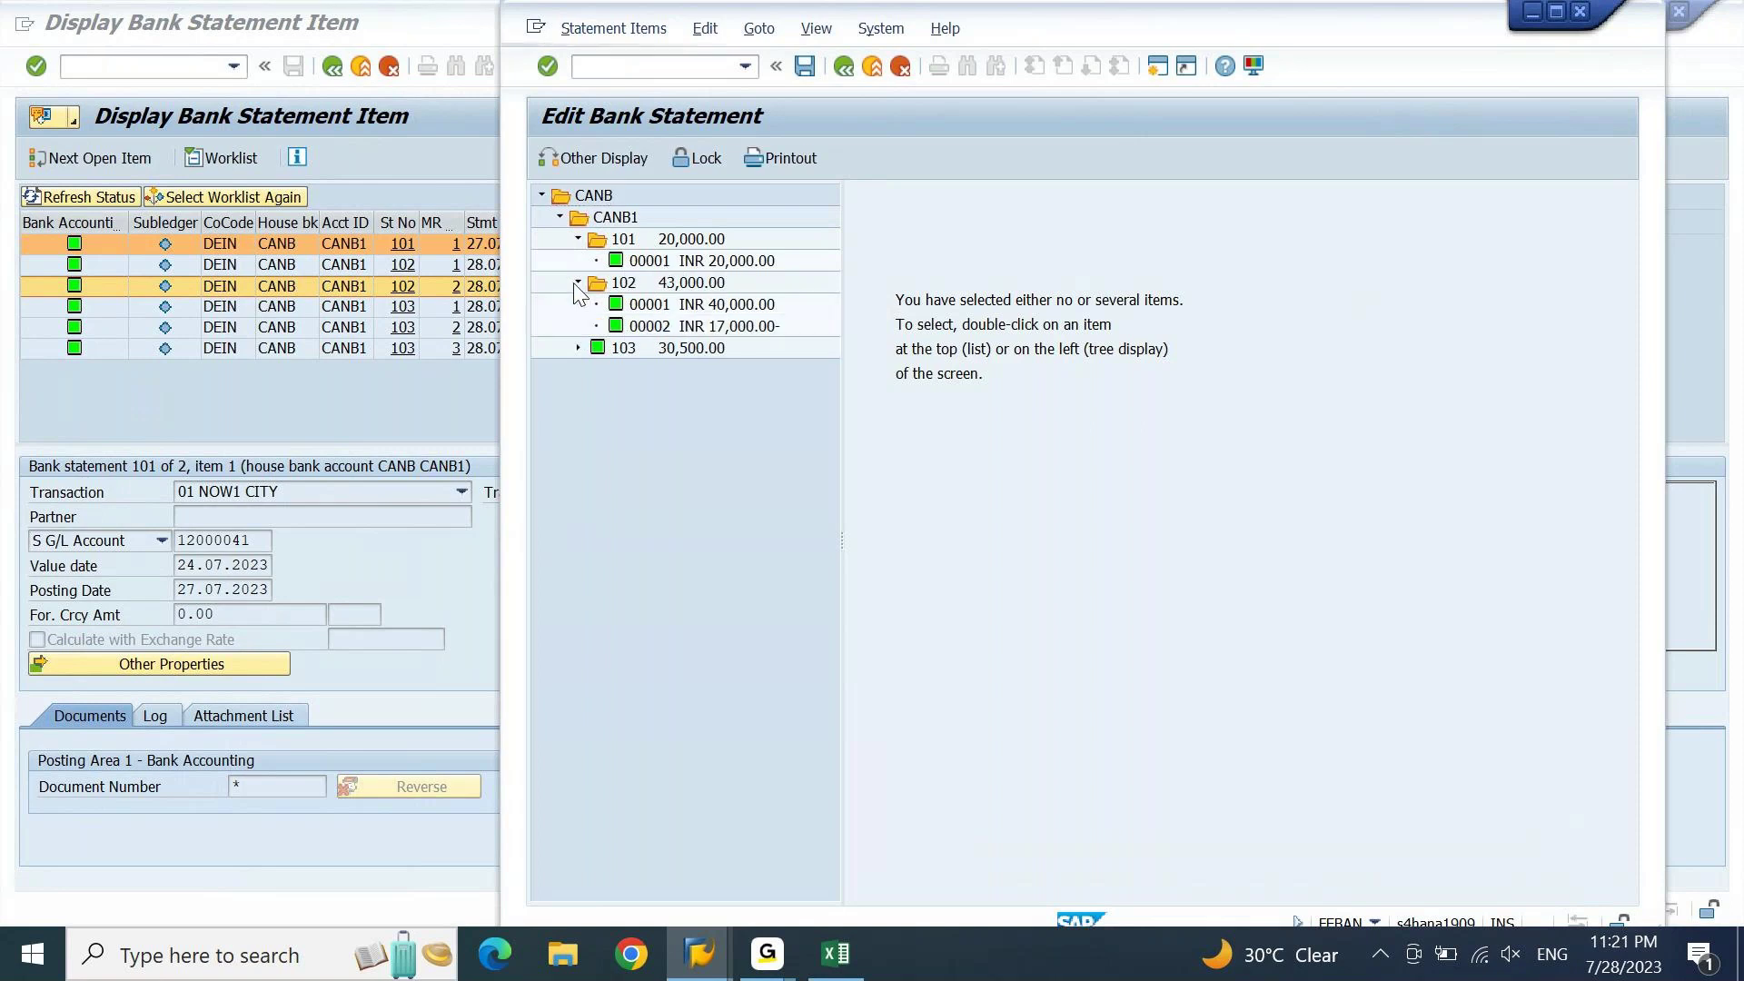
click(578, 348)
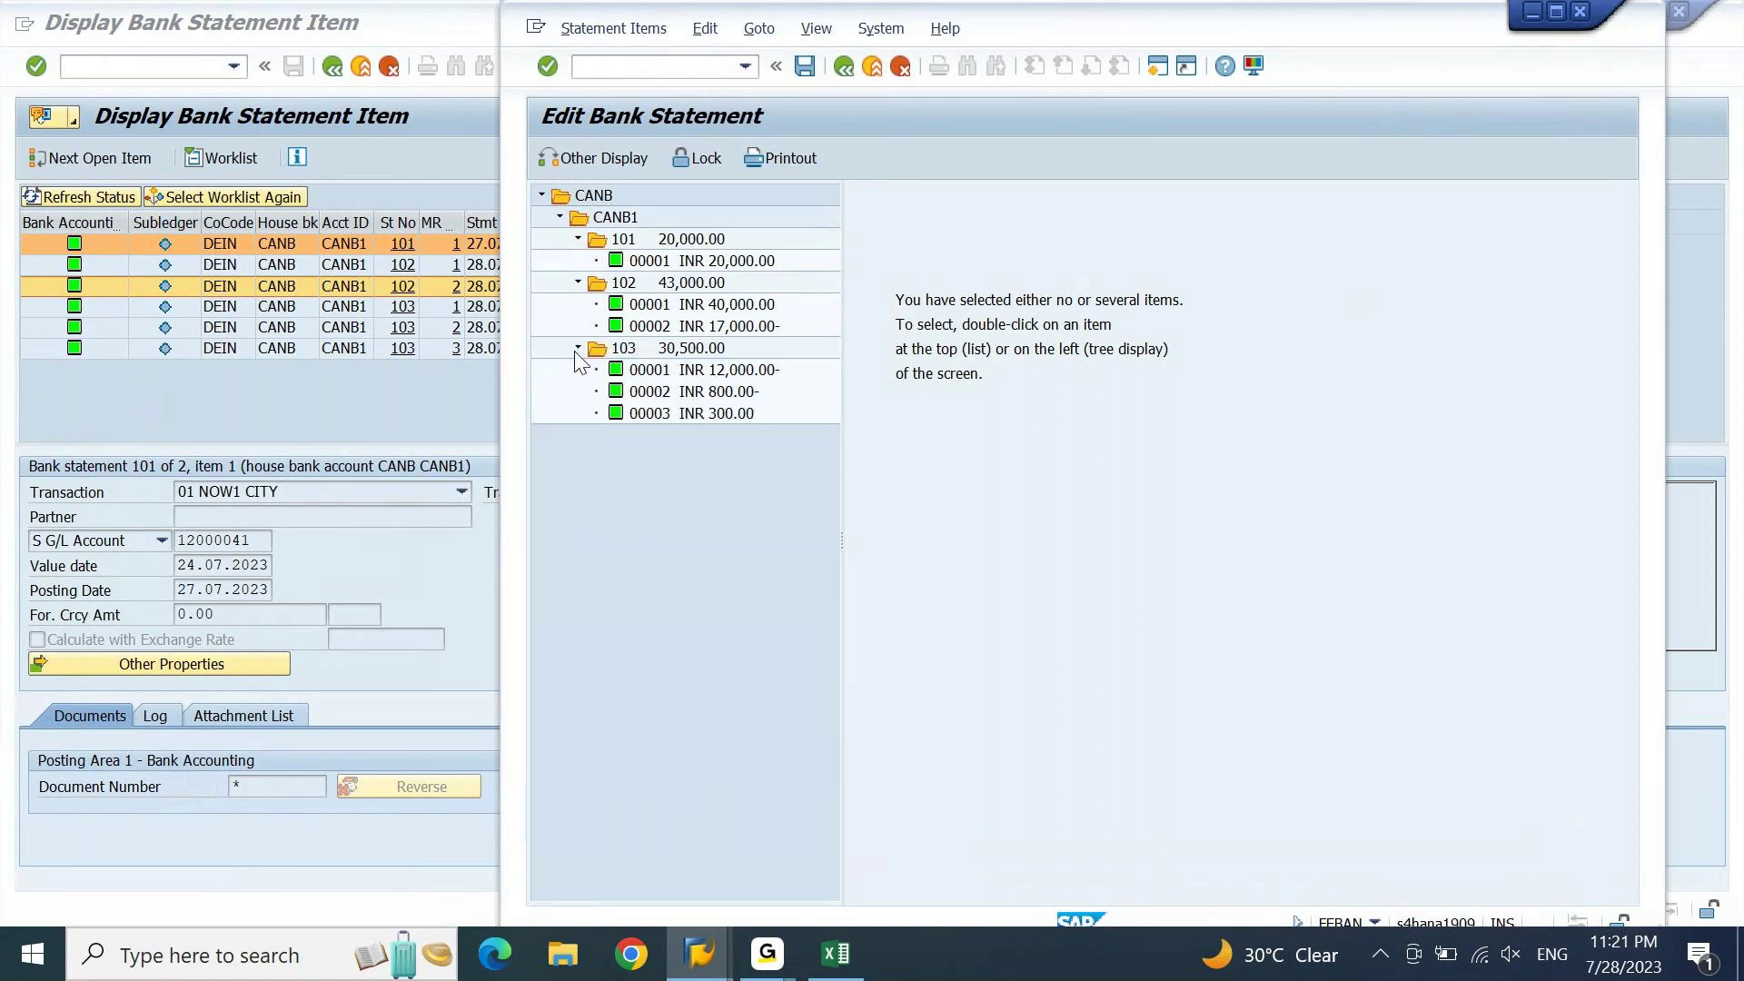
click(655, 374)
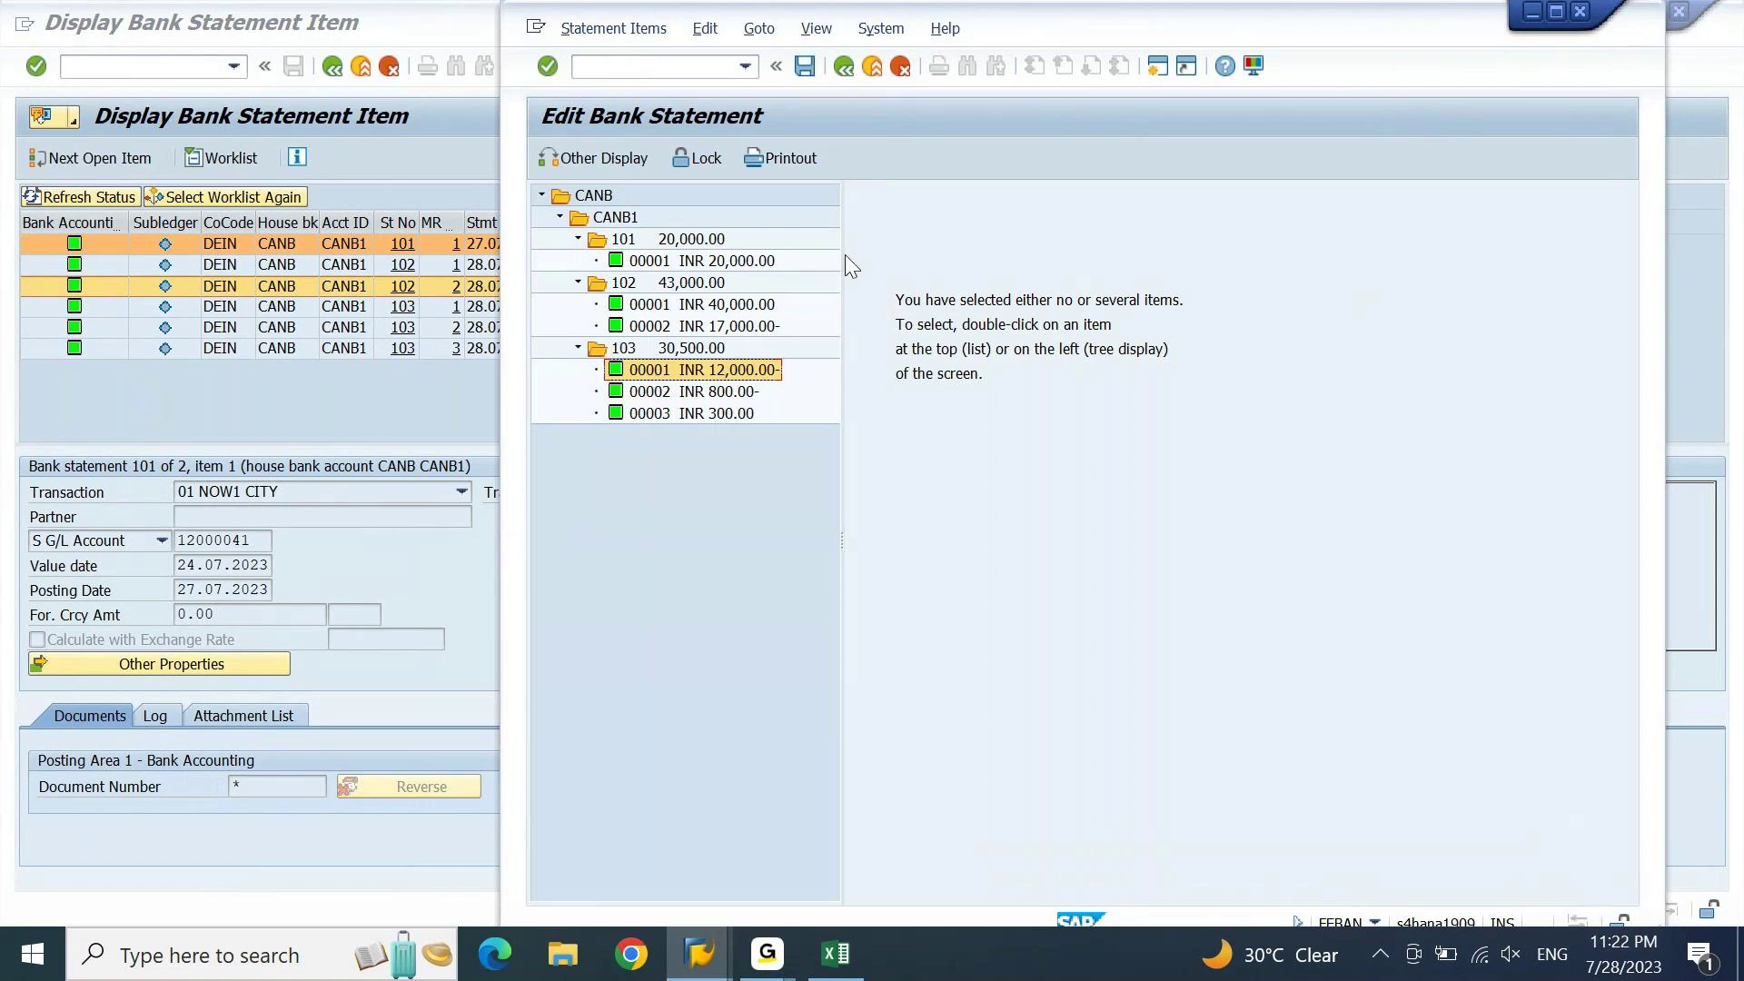
click(670, 351)
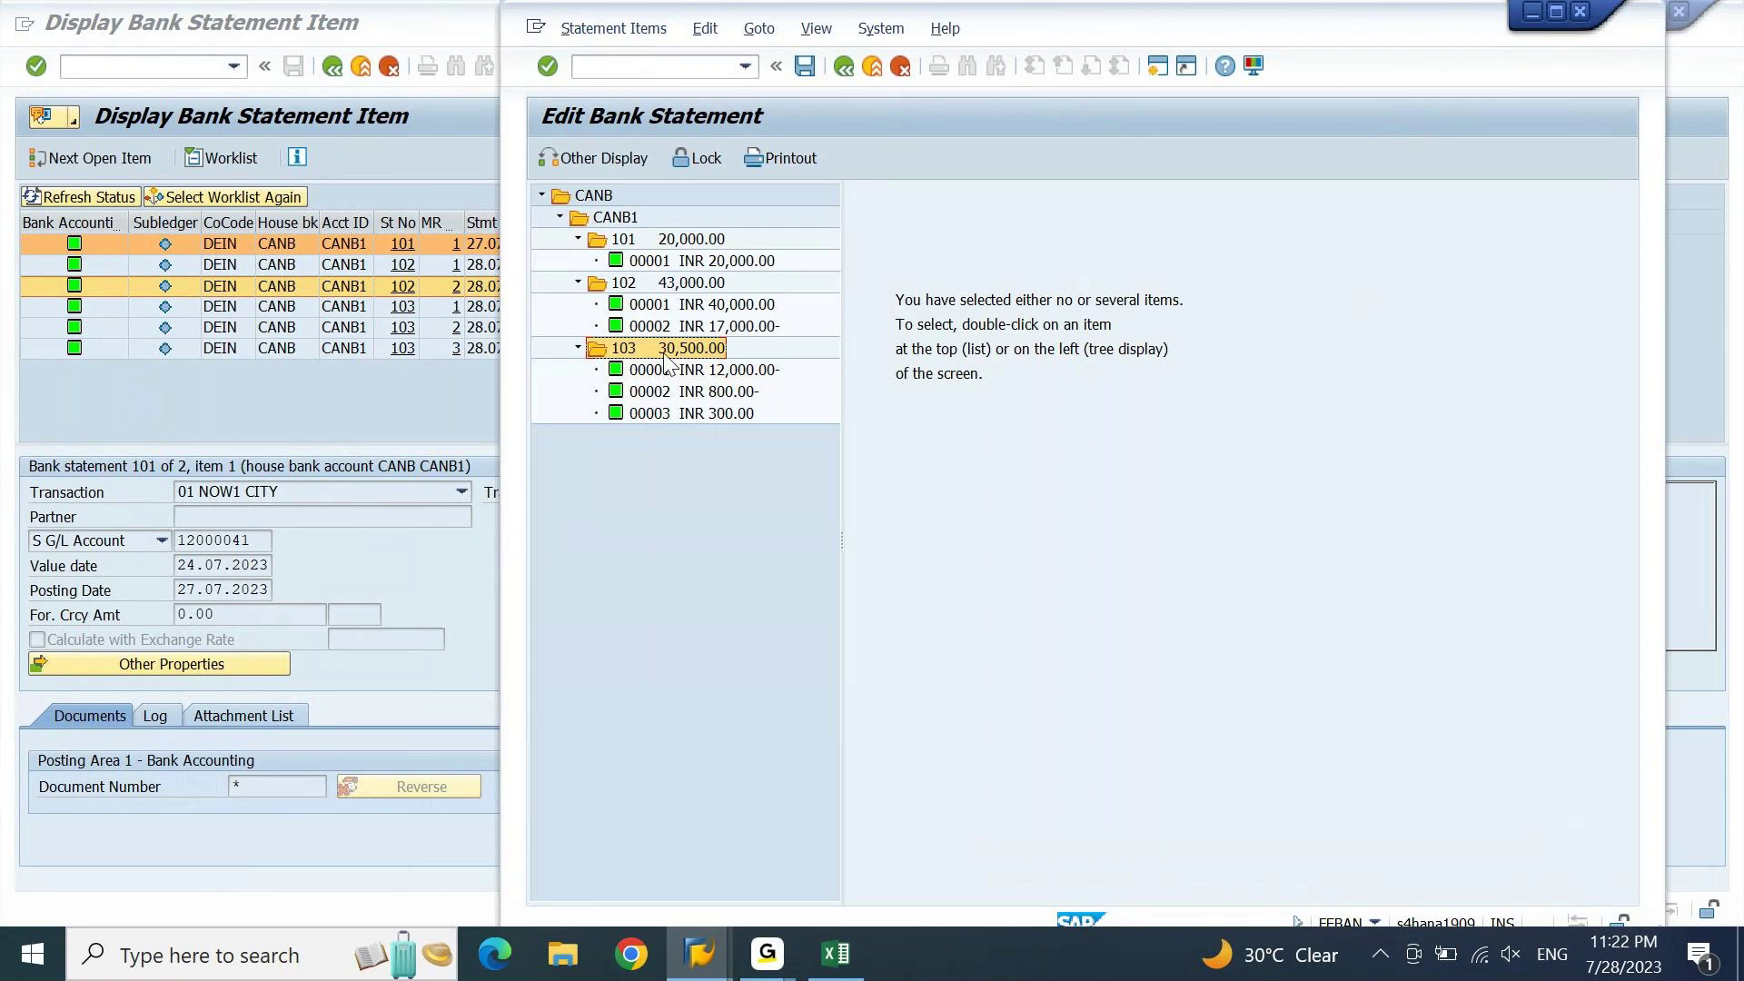
click(780, 163)
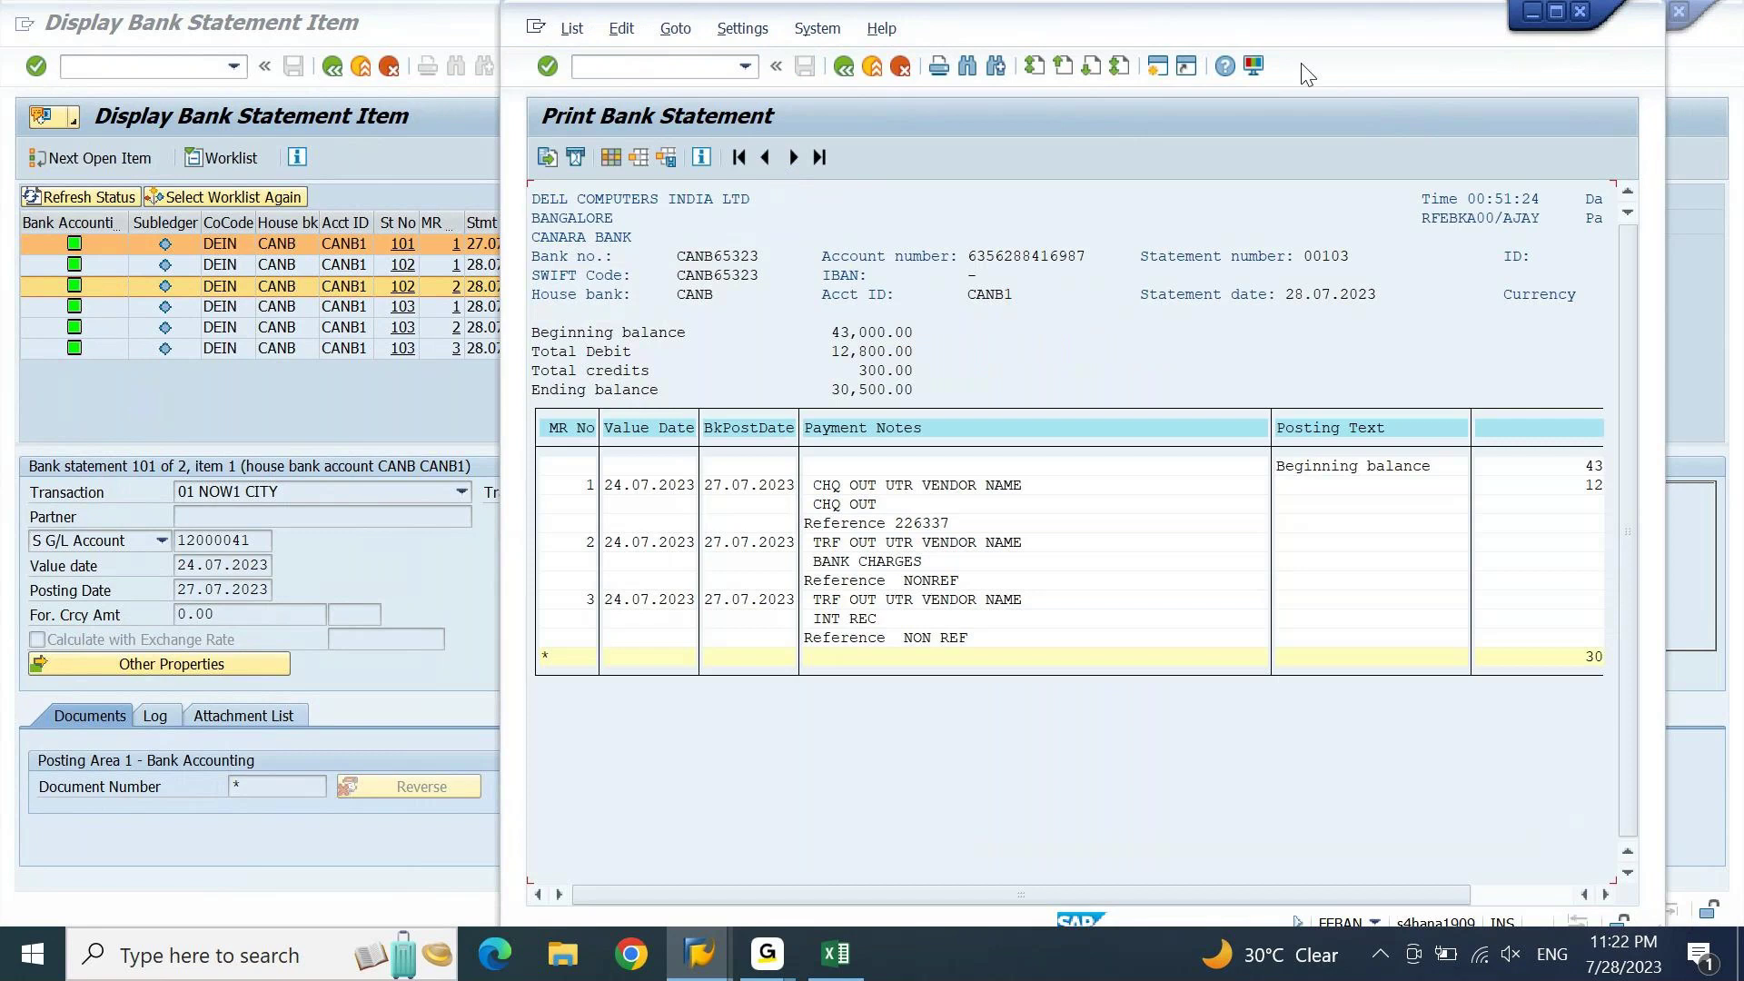
Maximize the statement 103 printout, then return to the Edit Bank Statement tree.
click(1556, 14)
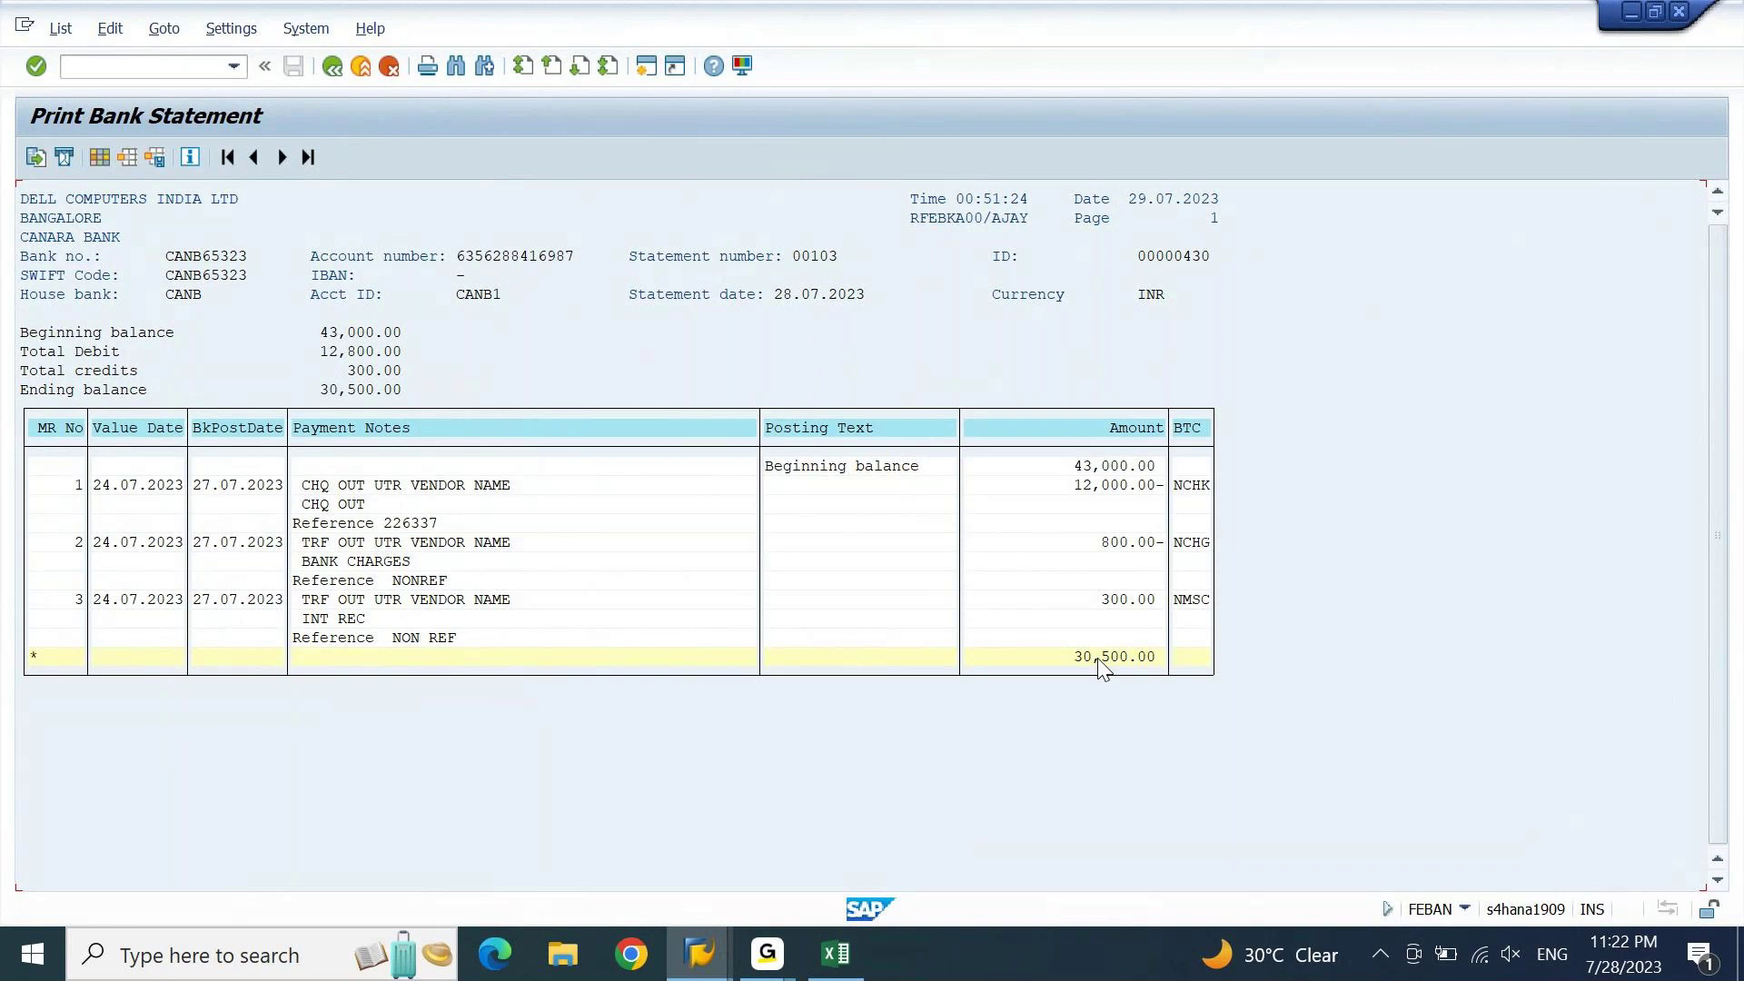
key(F3)
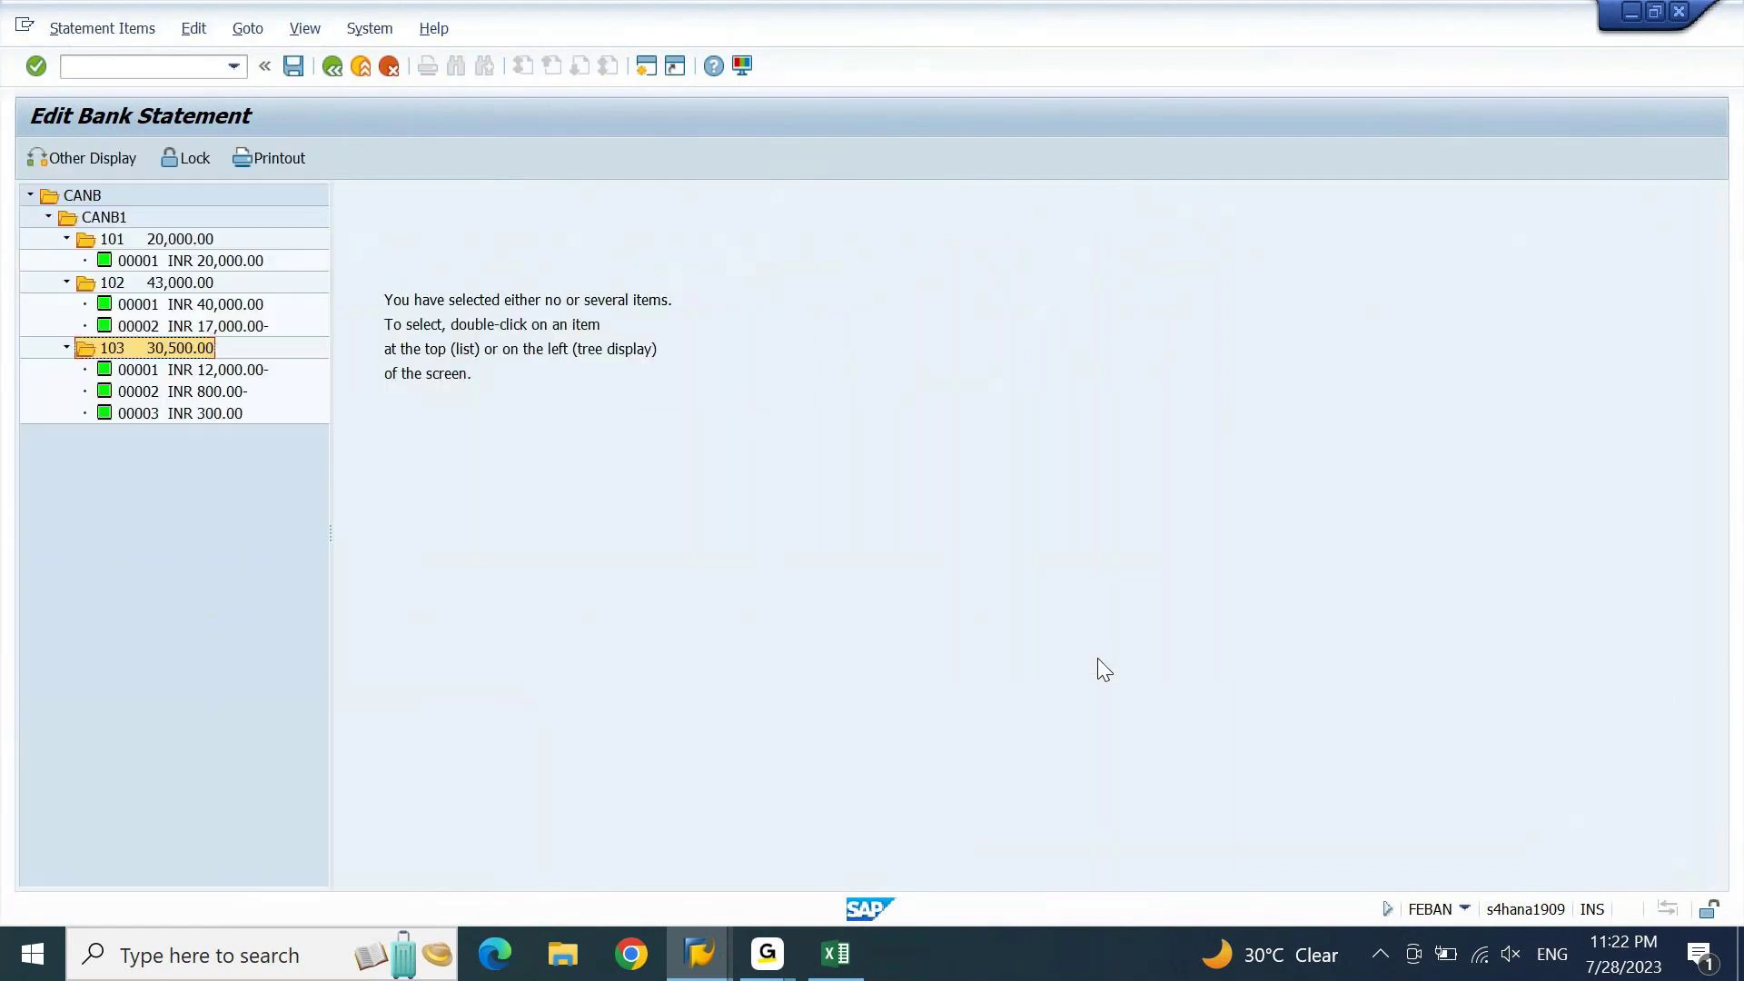
Return to Easy Access and rerun FEBAN without selection criteria to list all house banks.
click(340, 64)
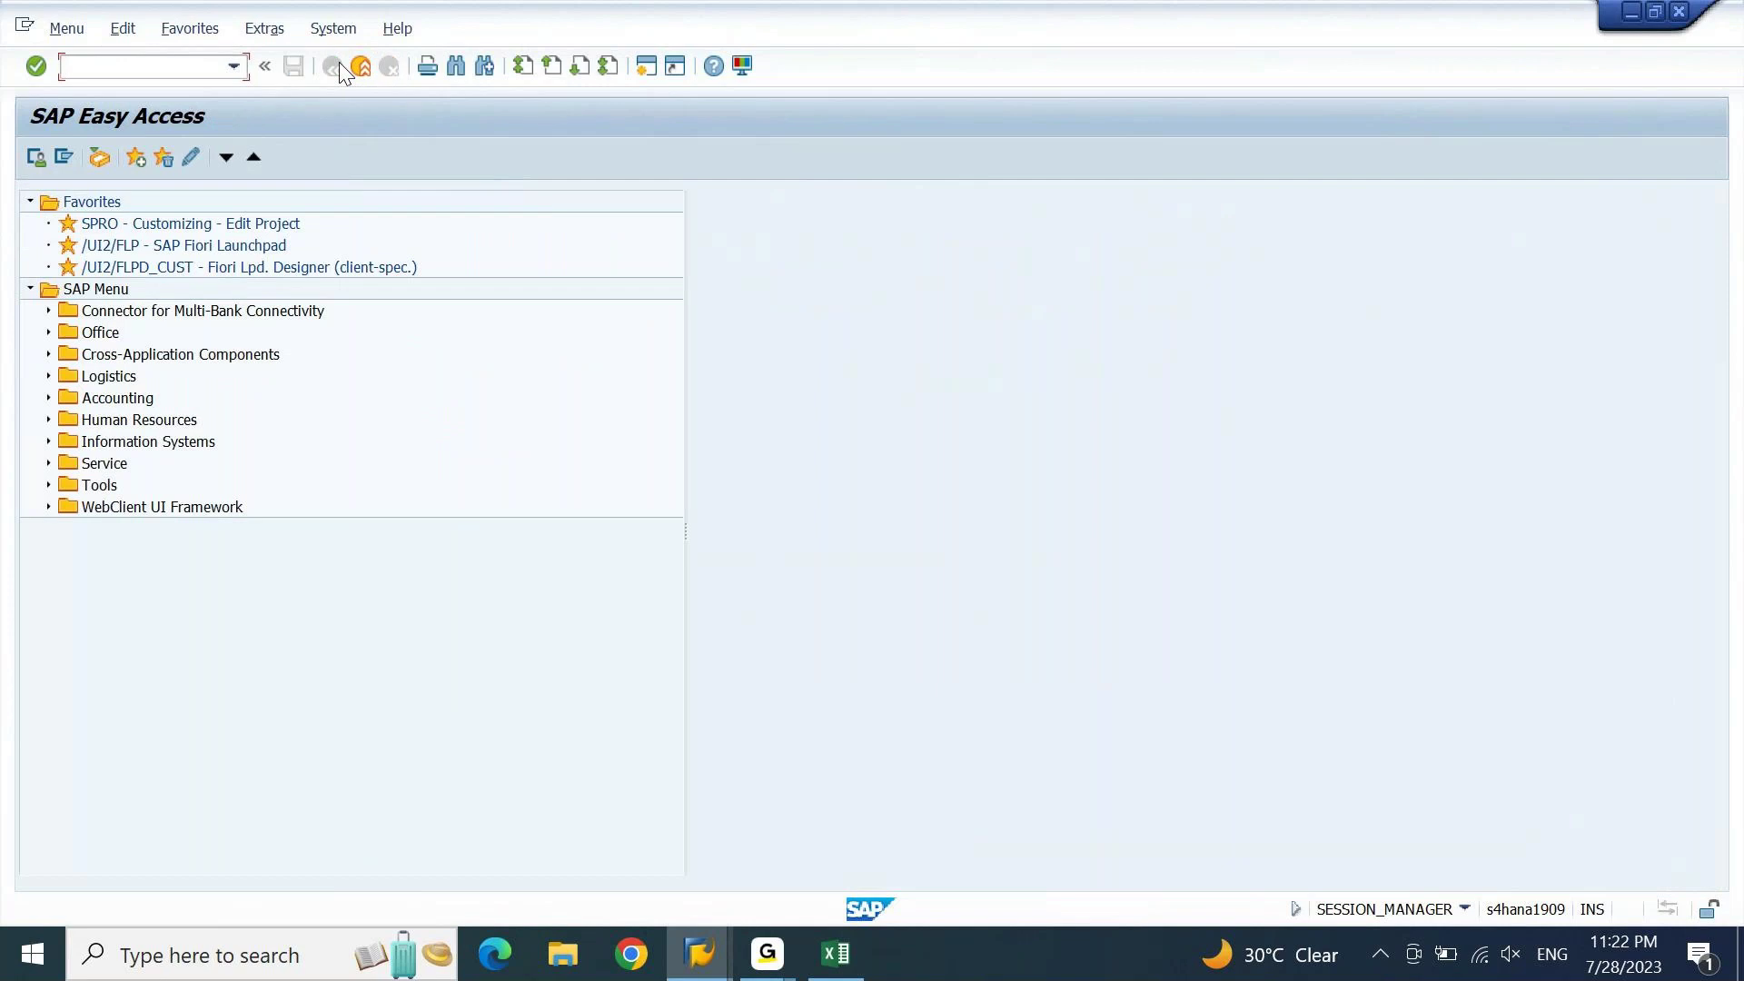
text(FEBAN)
key(Return)
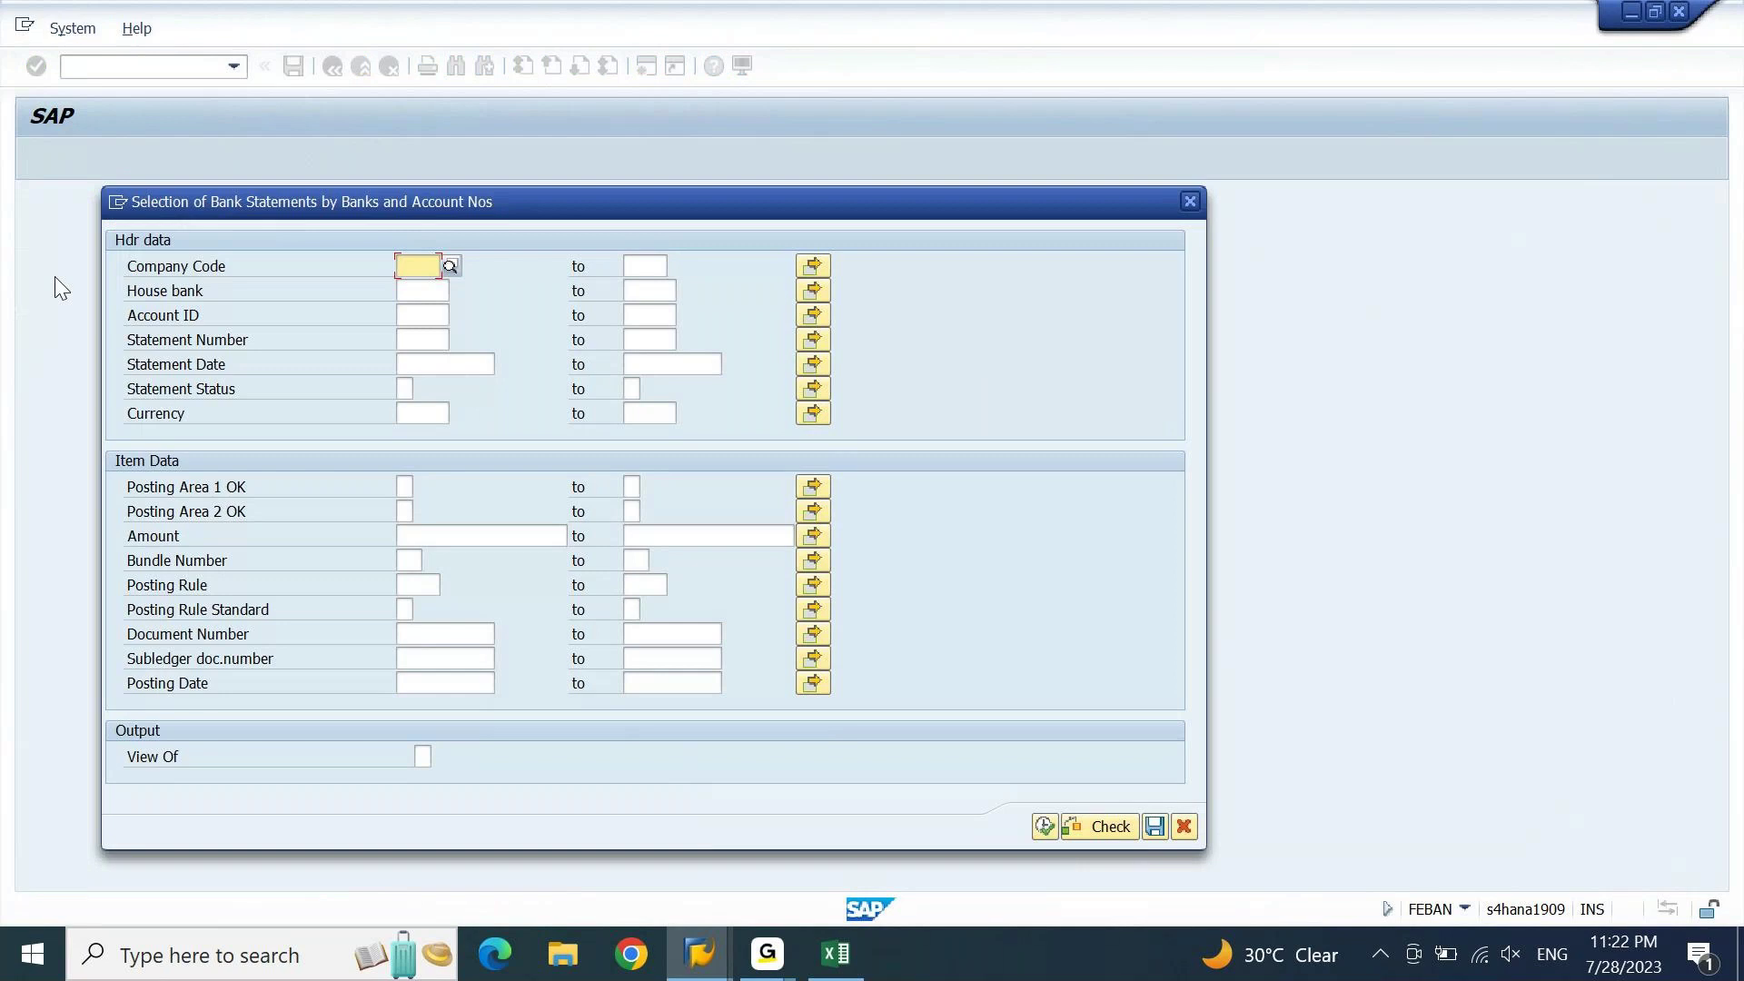
key(F8)
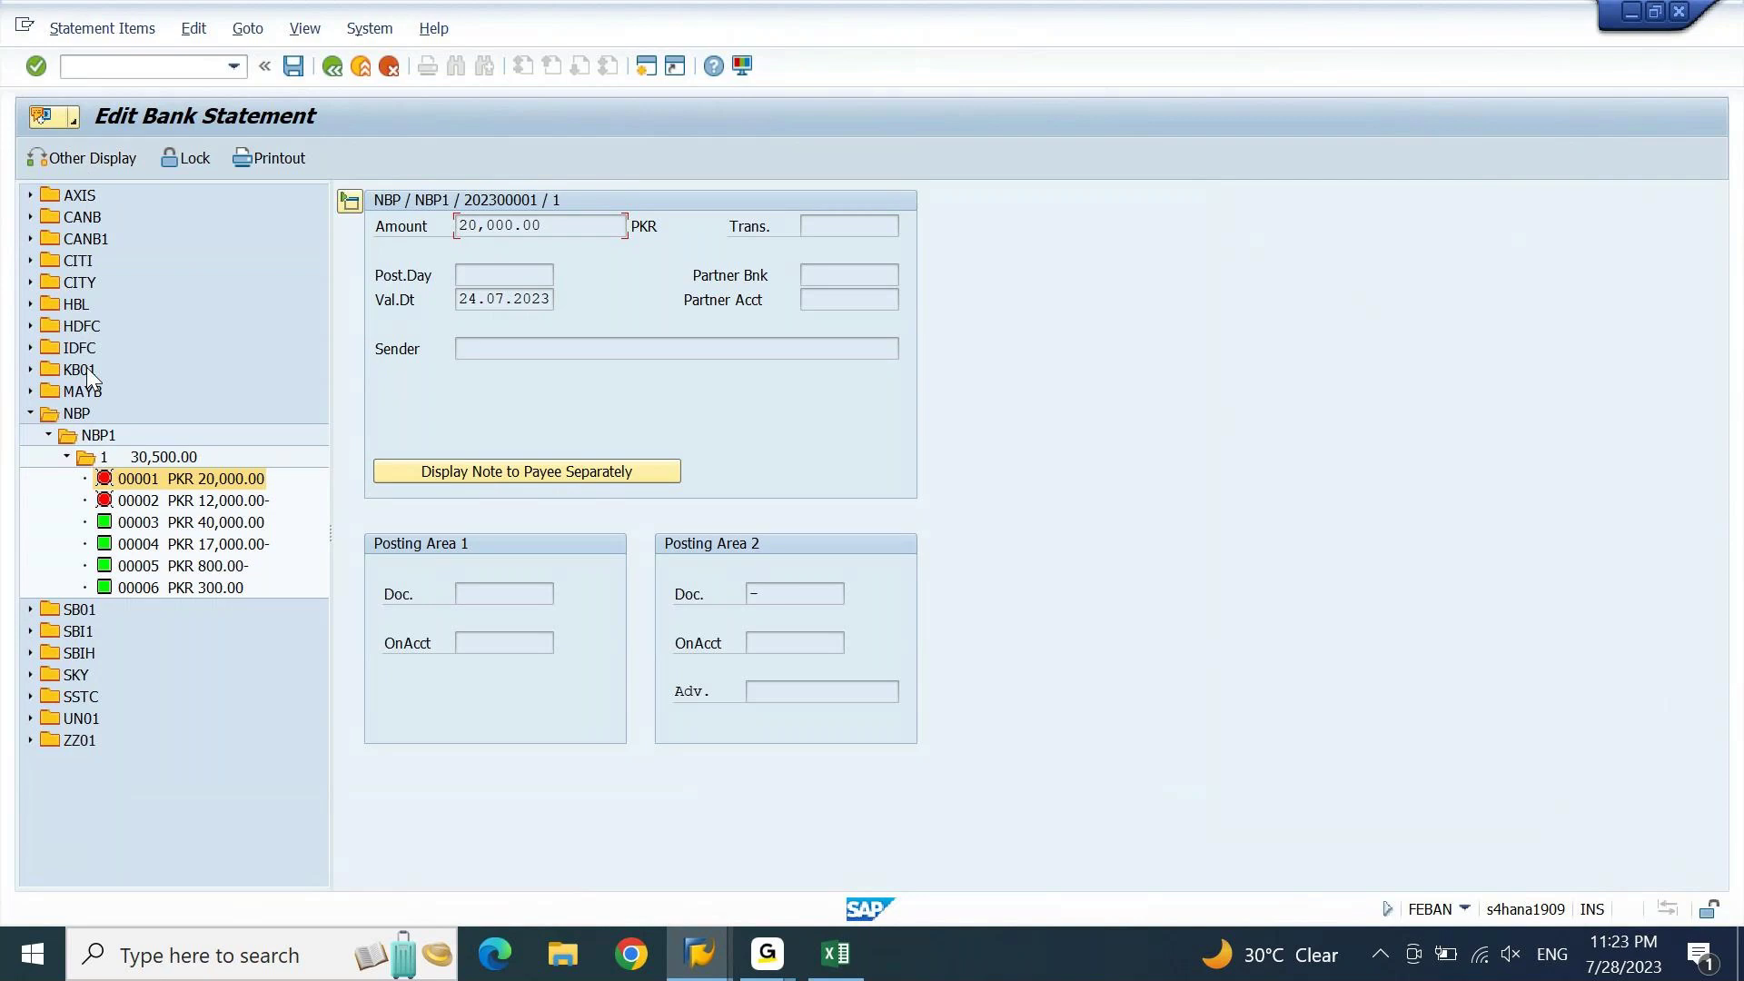
click(30, 195)
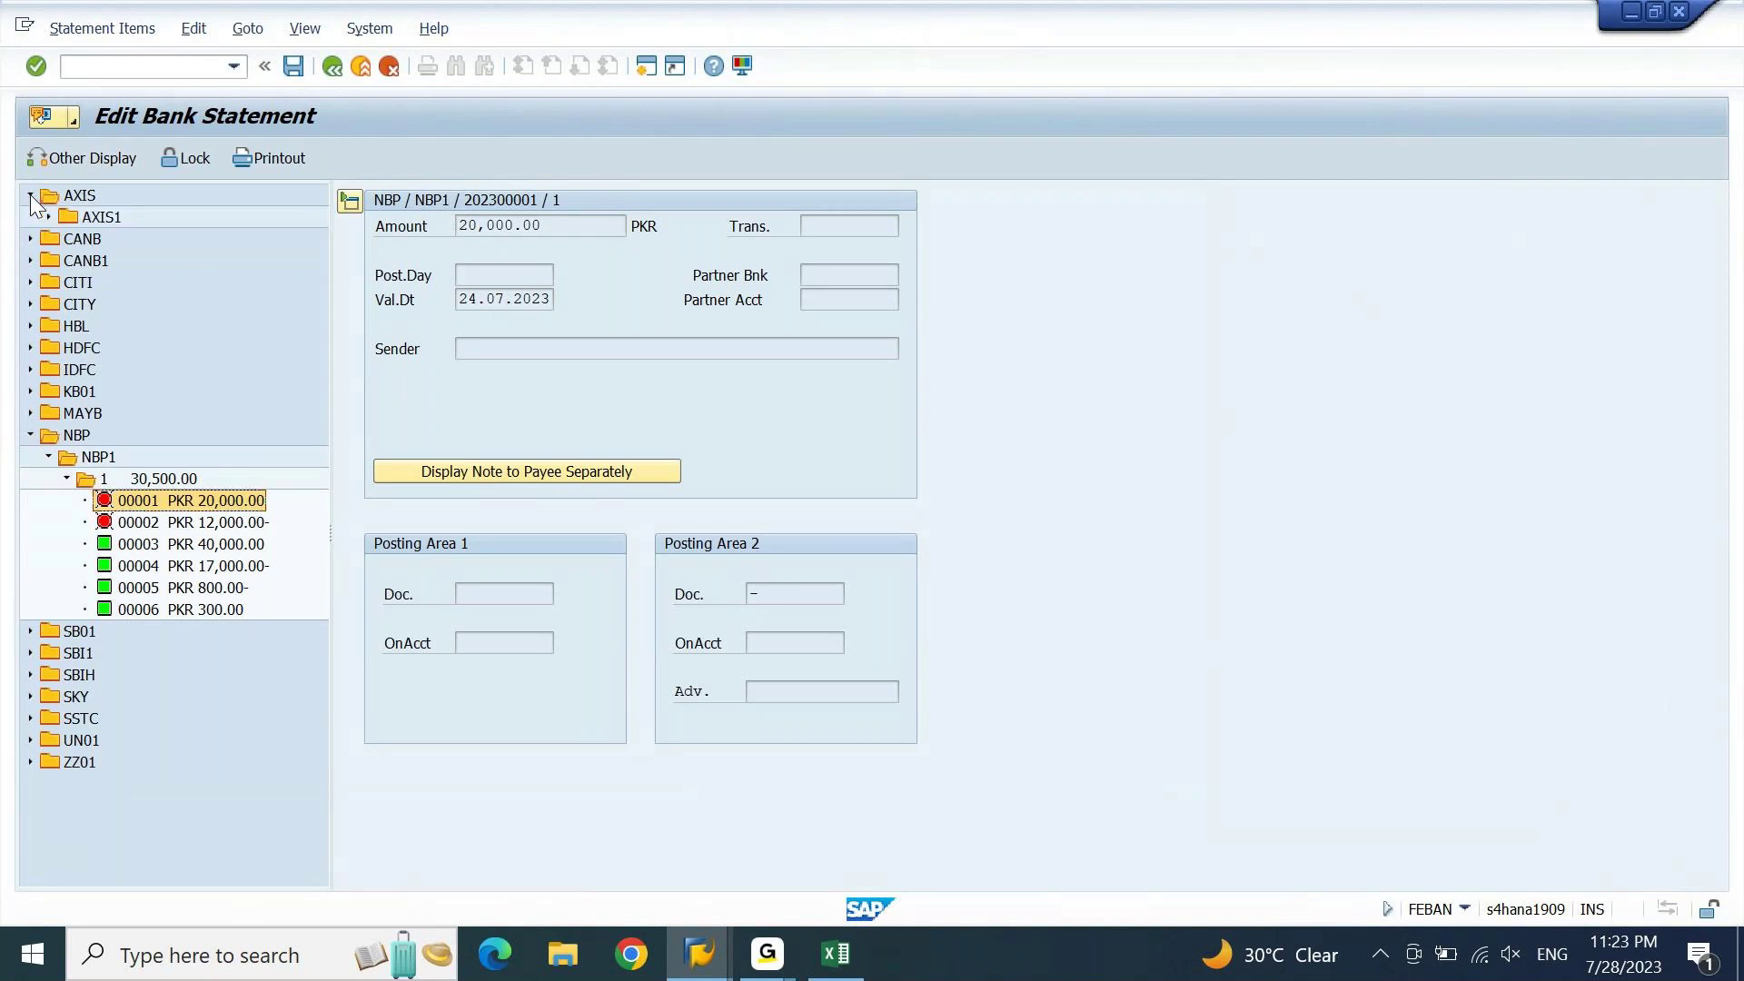
click(44, 218)
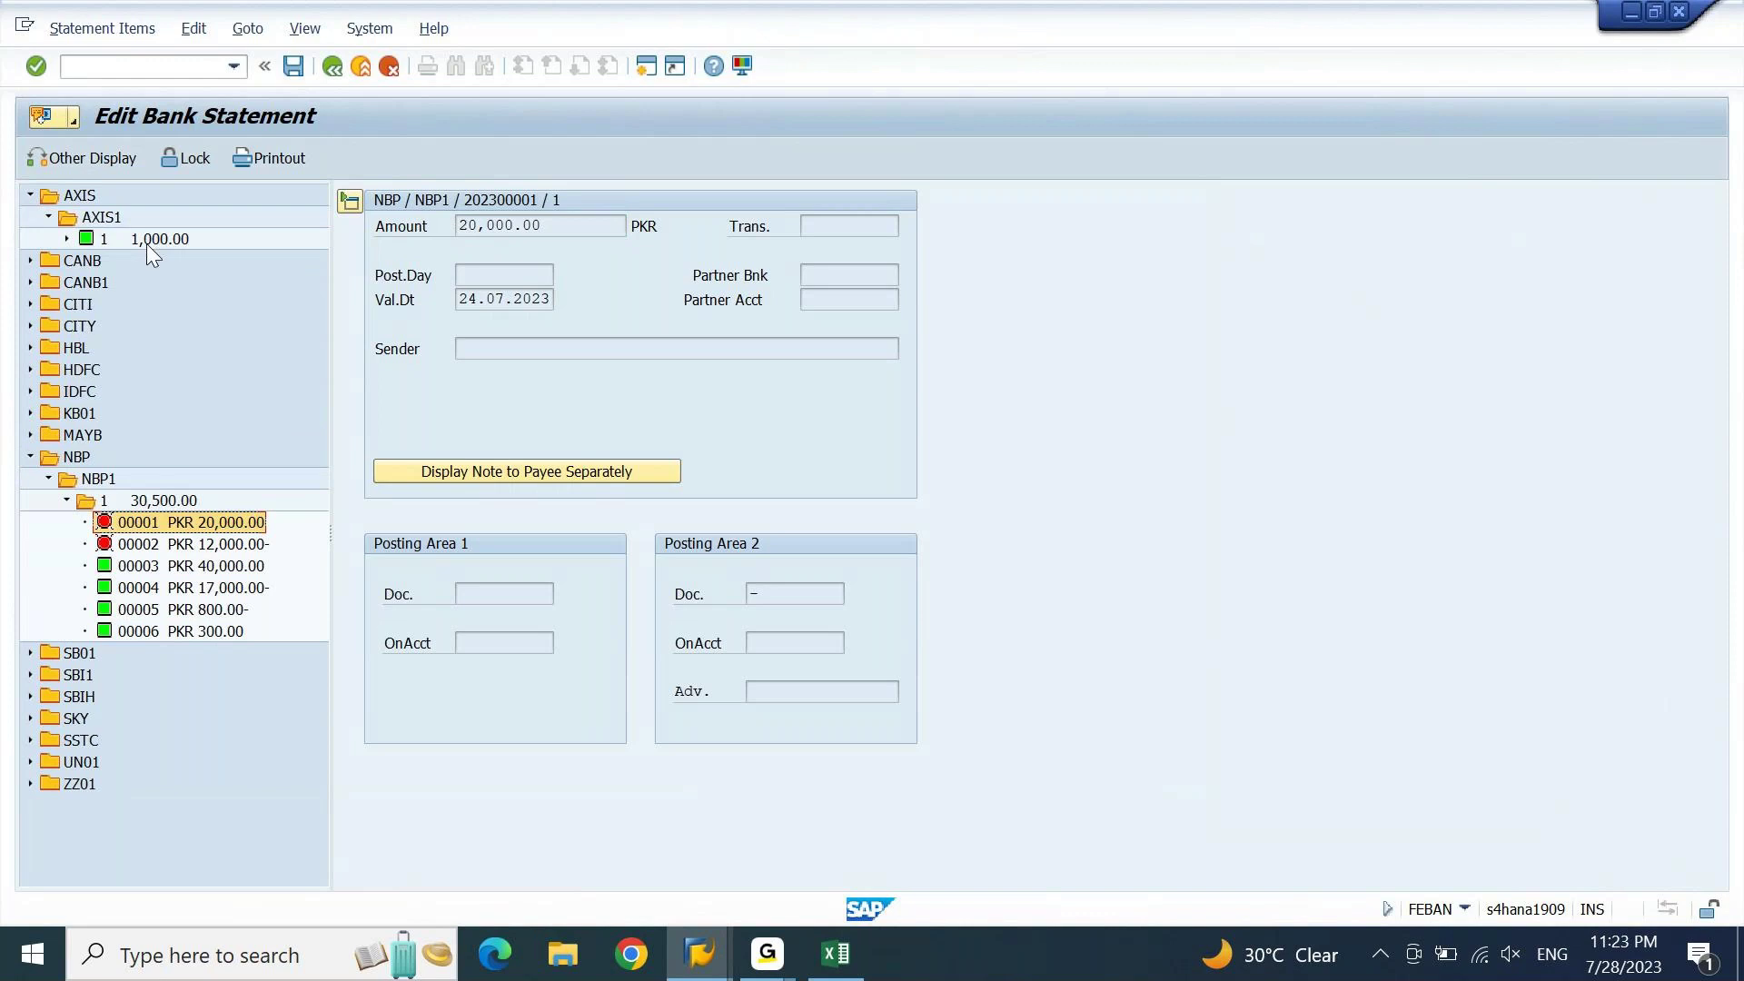
click(30, 195)
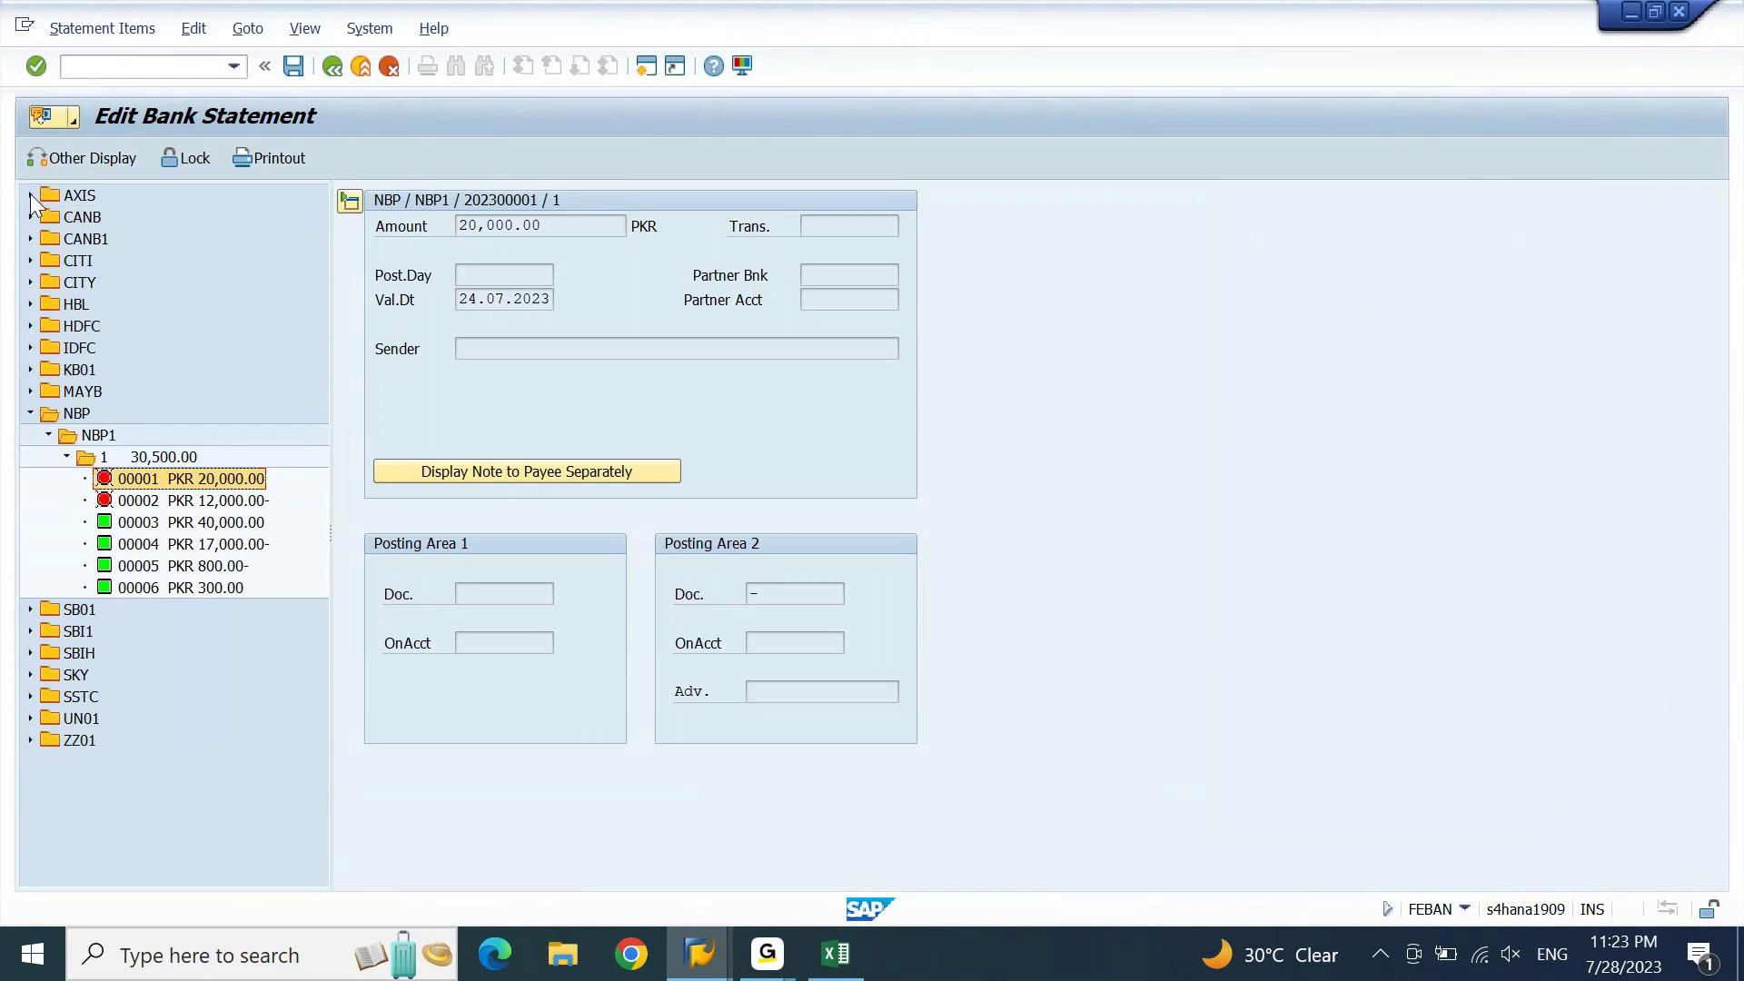
click(30, 304)
click(49, 325)
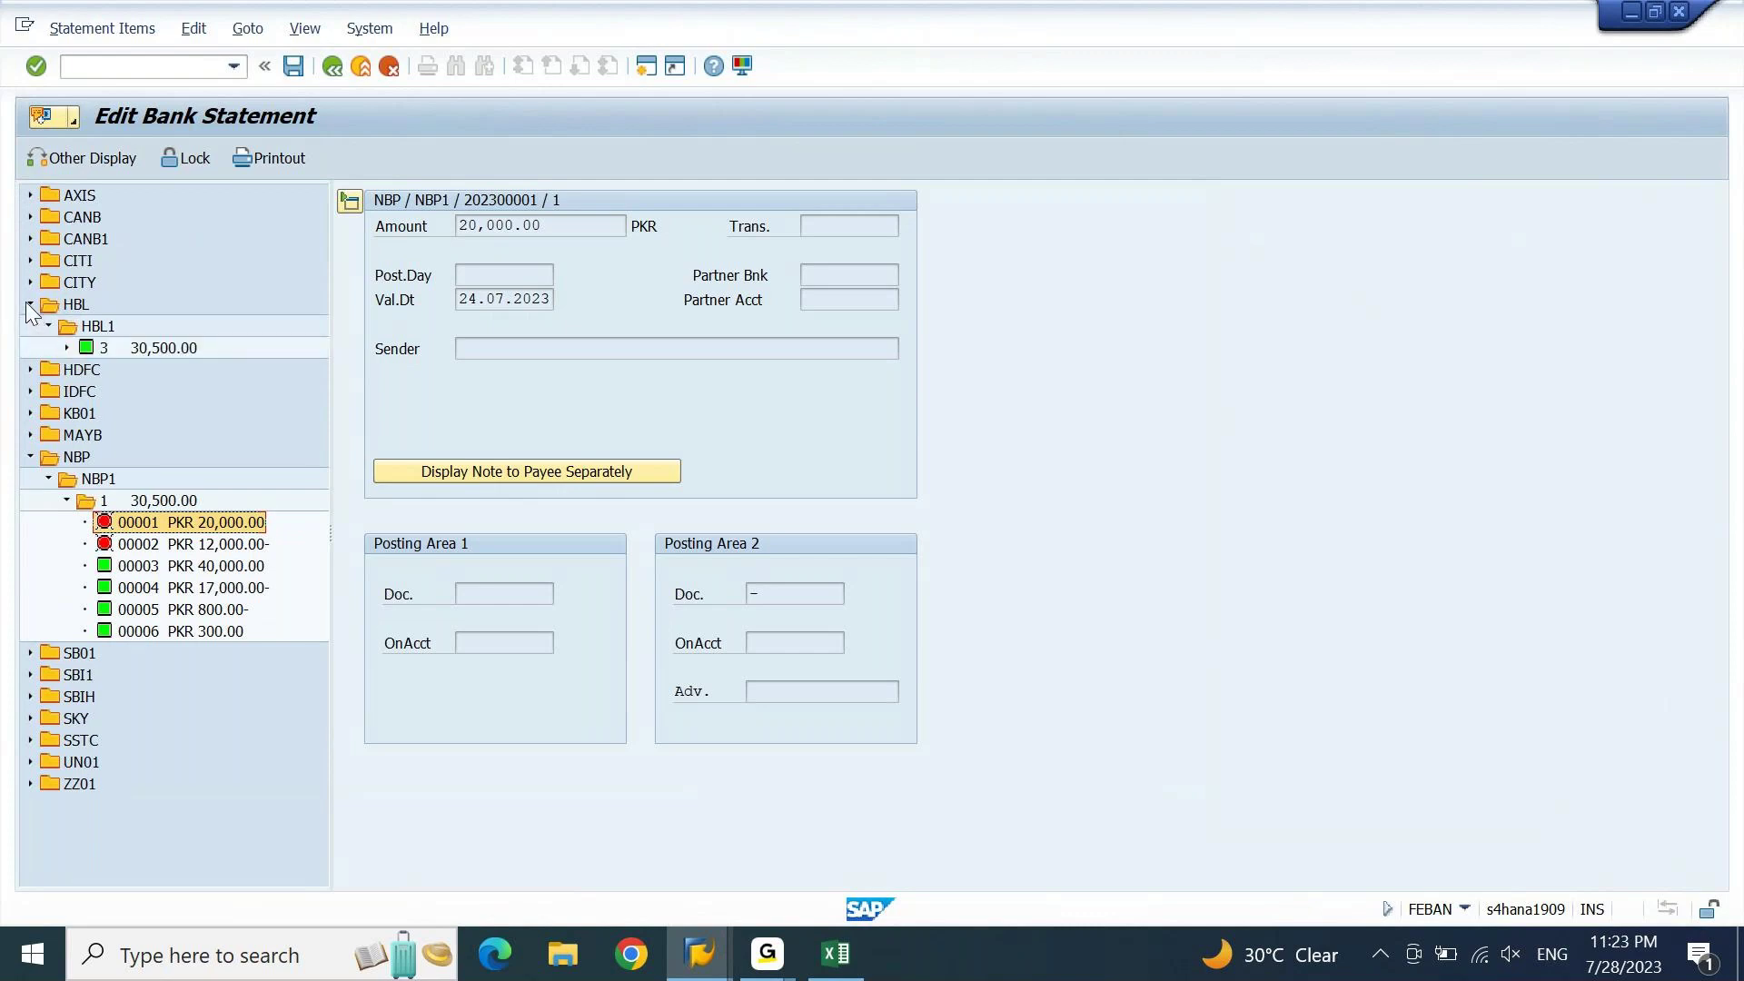
click(27, 303)
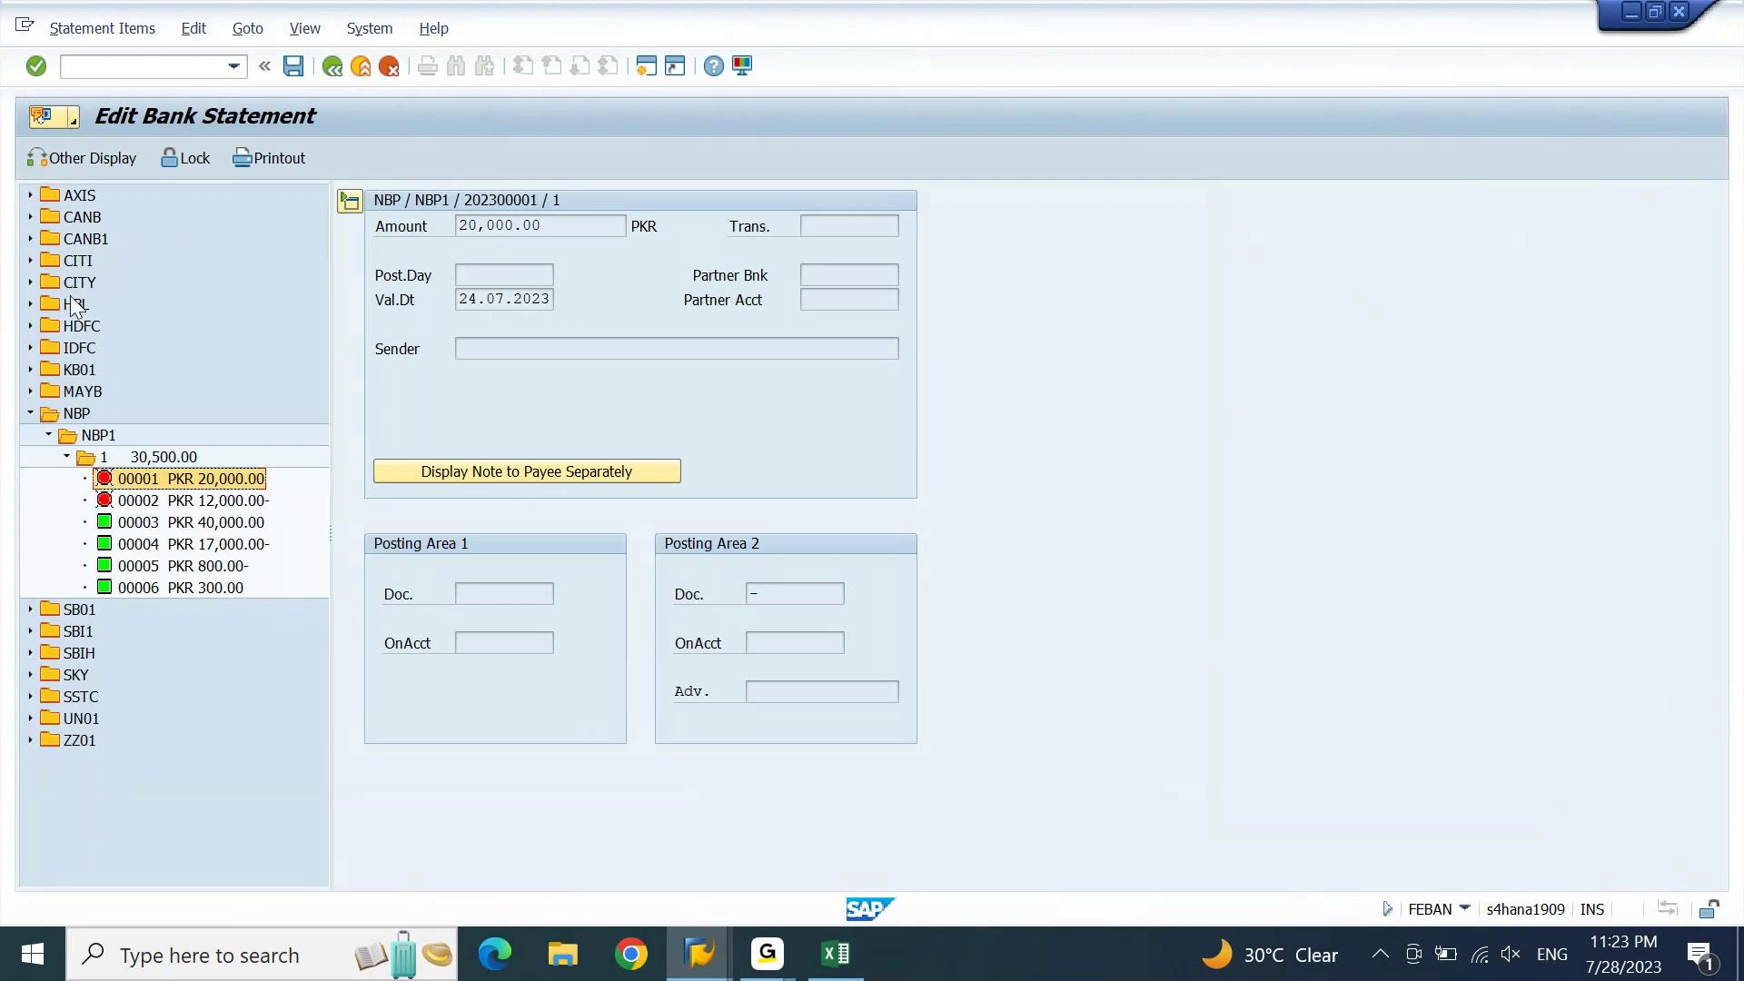
click(91, 413)
click(88, 439)
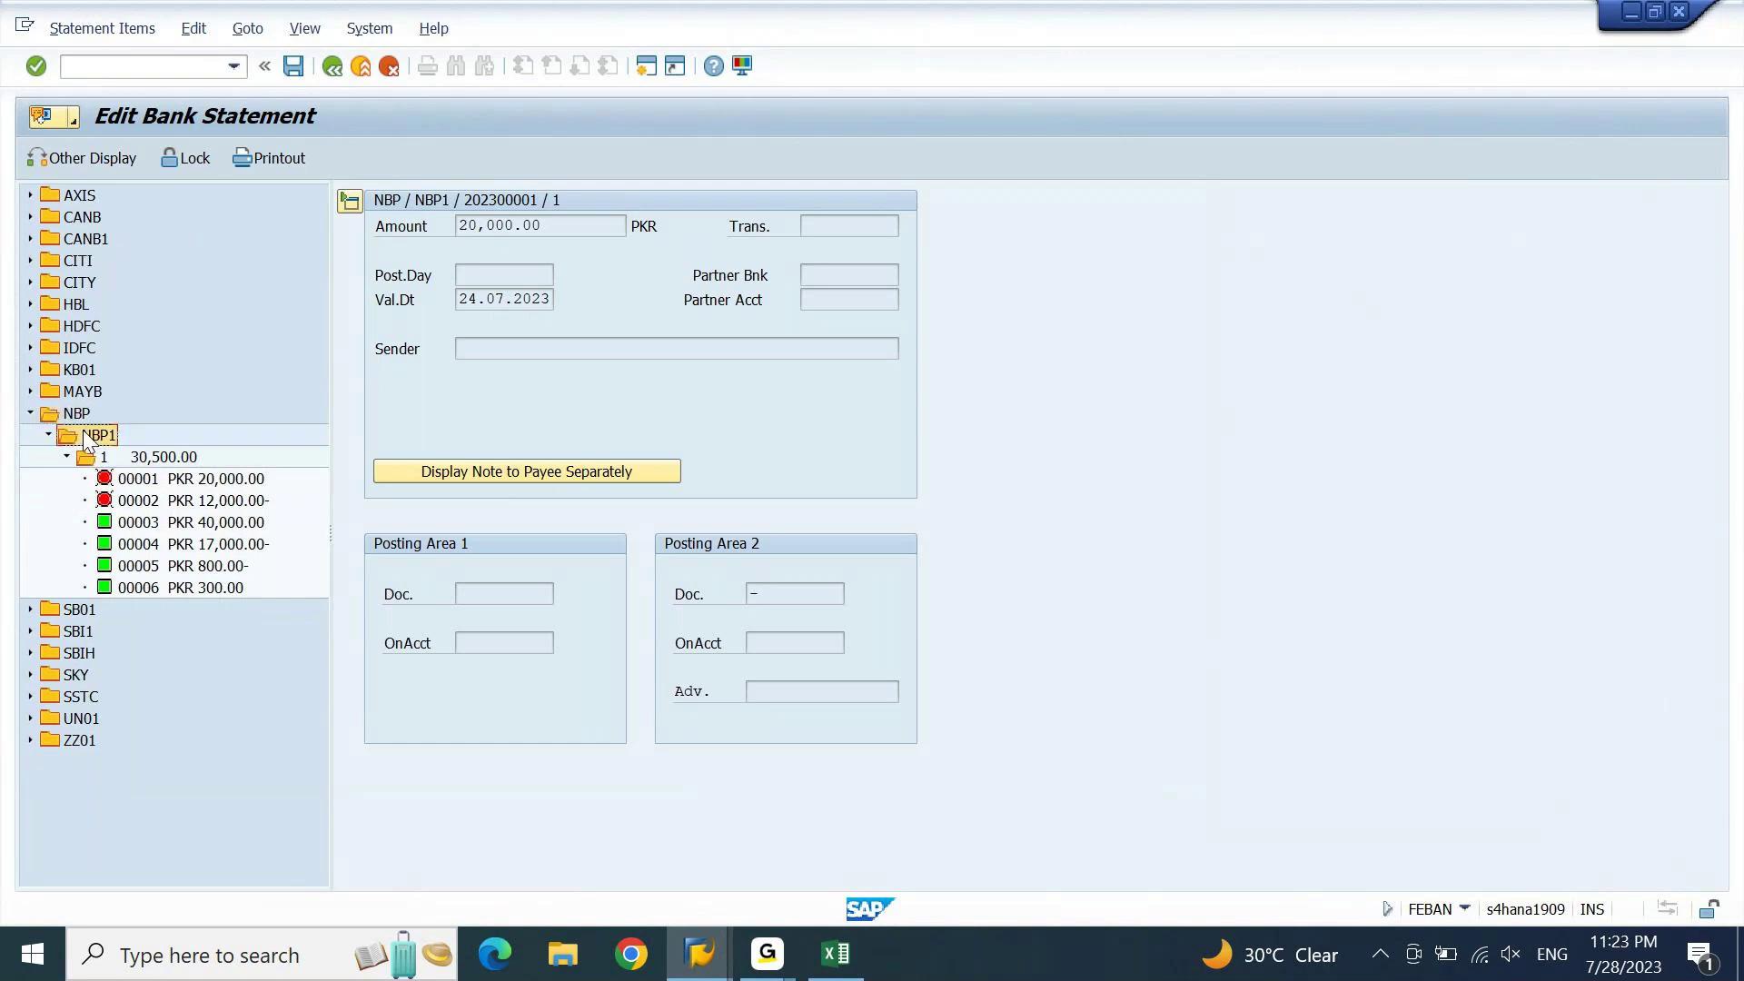
click(162, 459)
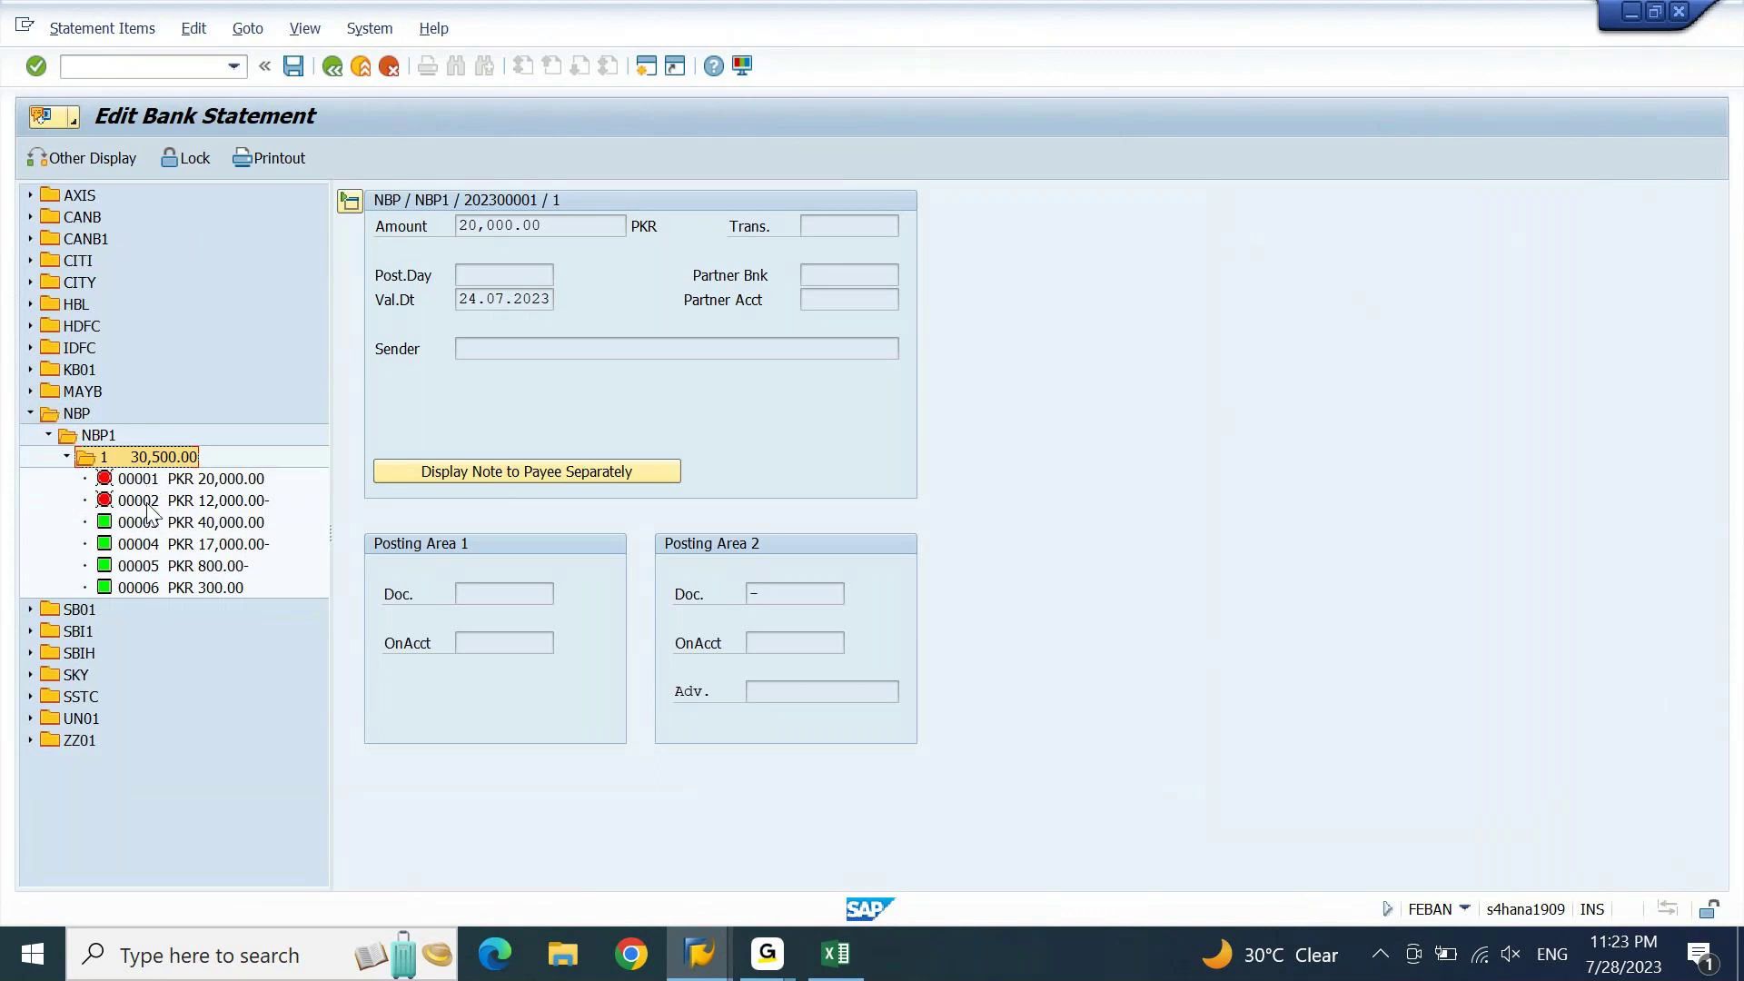
click(202, 489)
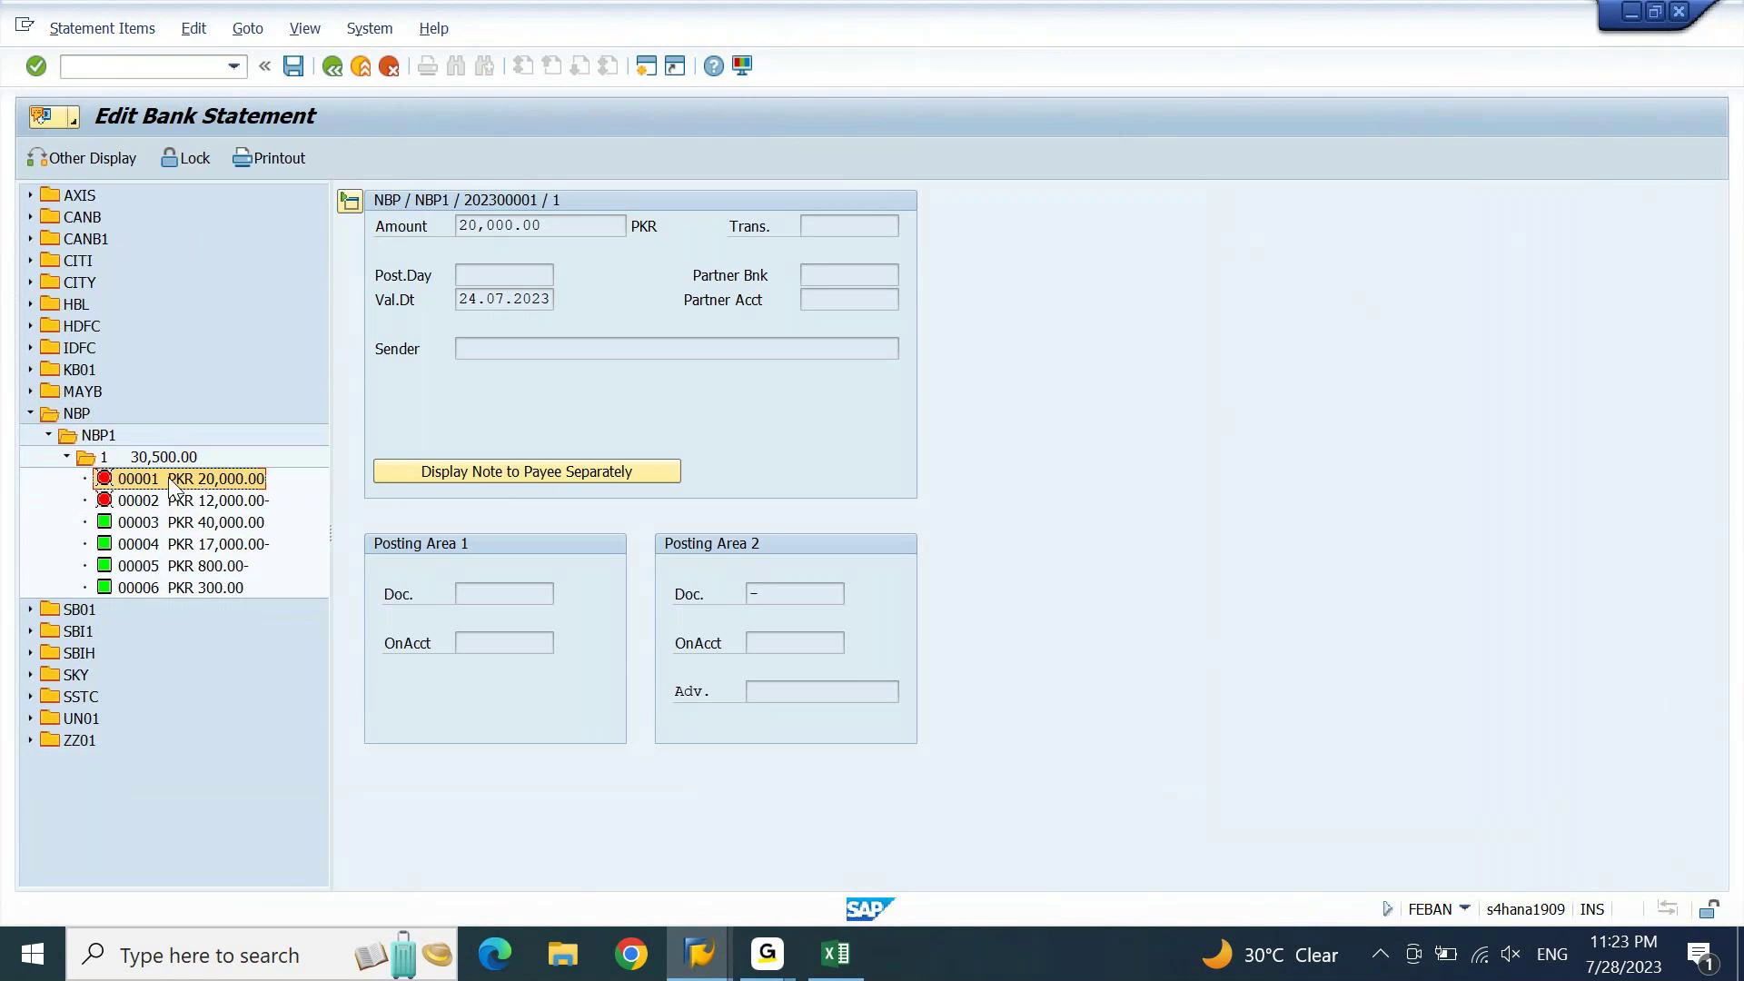
Set the posting mode to In Foreground and post item 00001 to reach Post with Clearing.
click(207, 36)
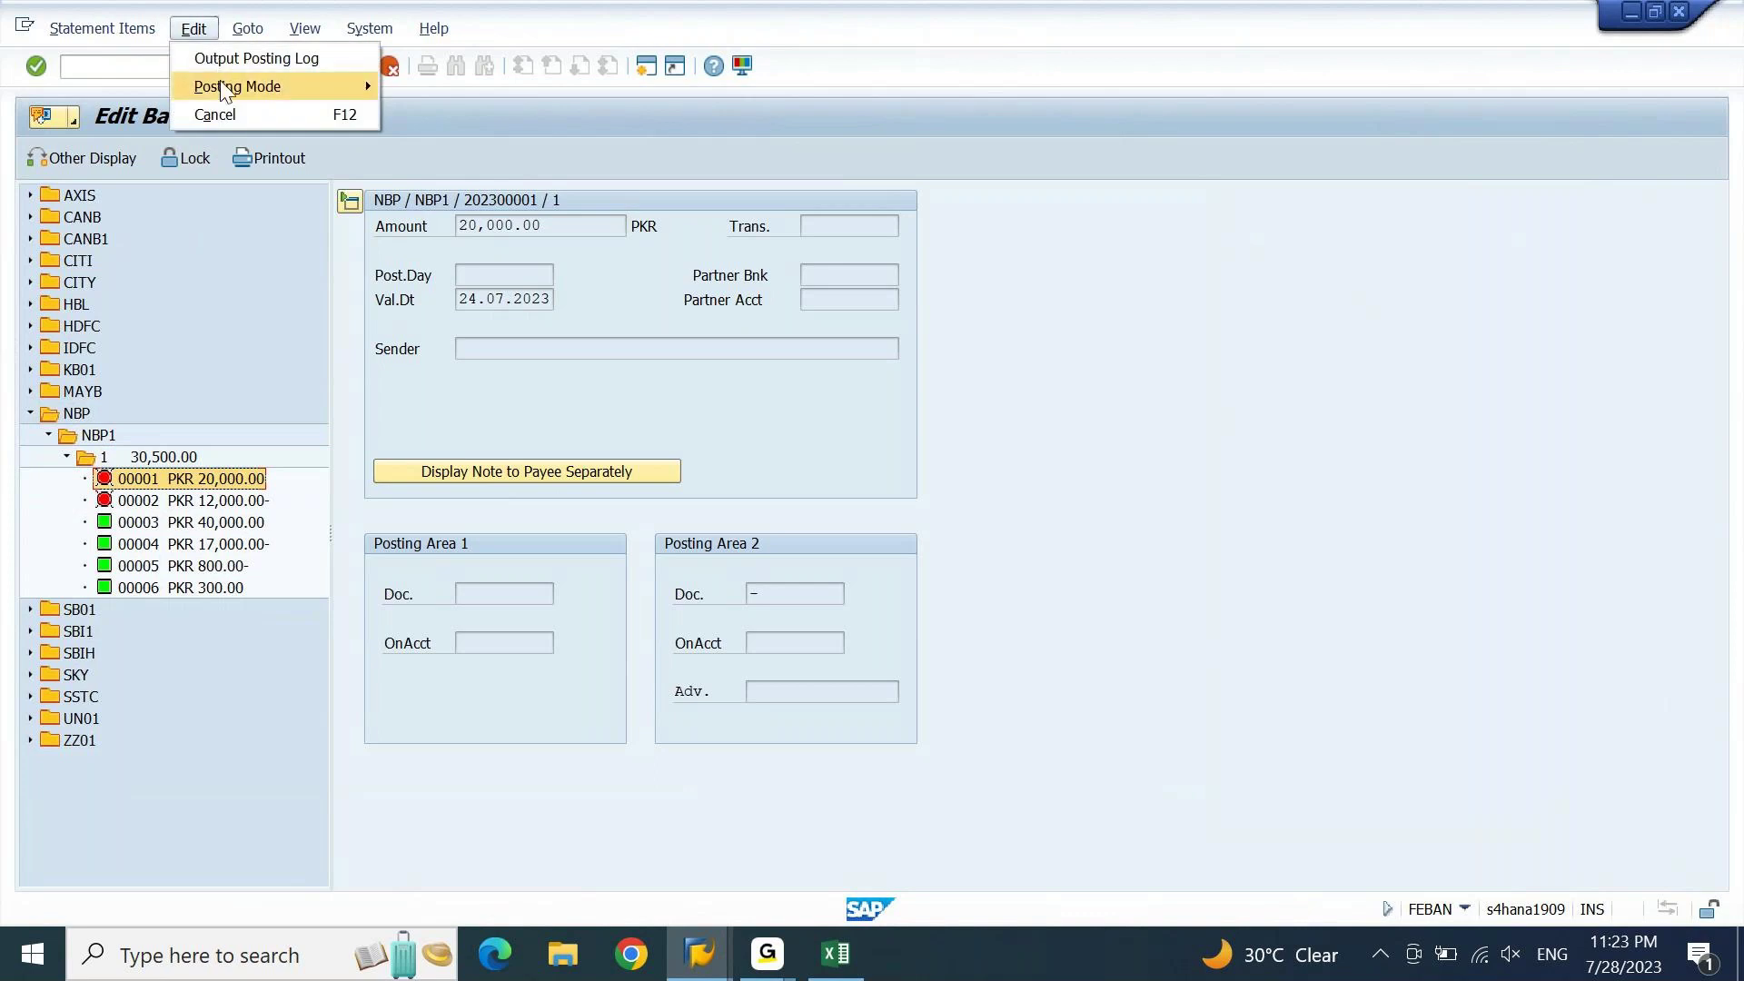
mouse_move(225, 90)
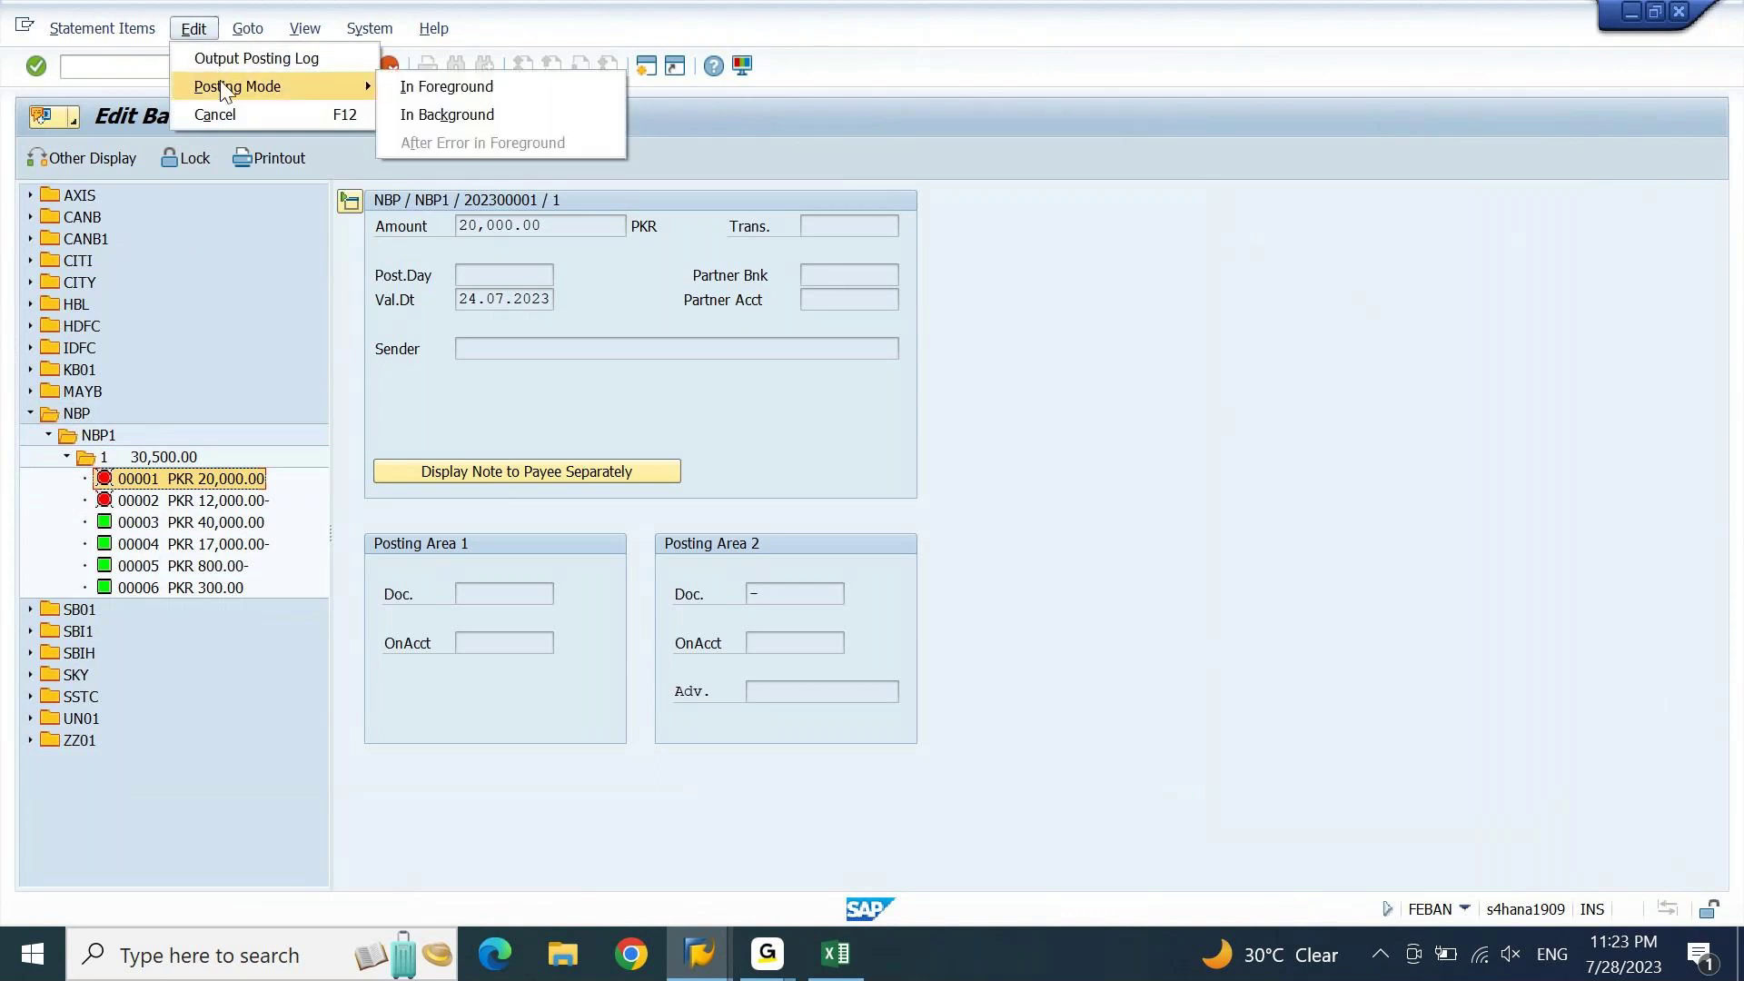
click(455, 97)
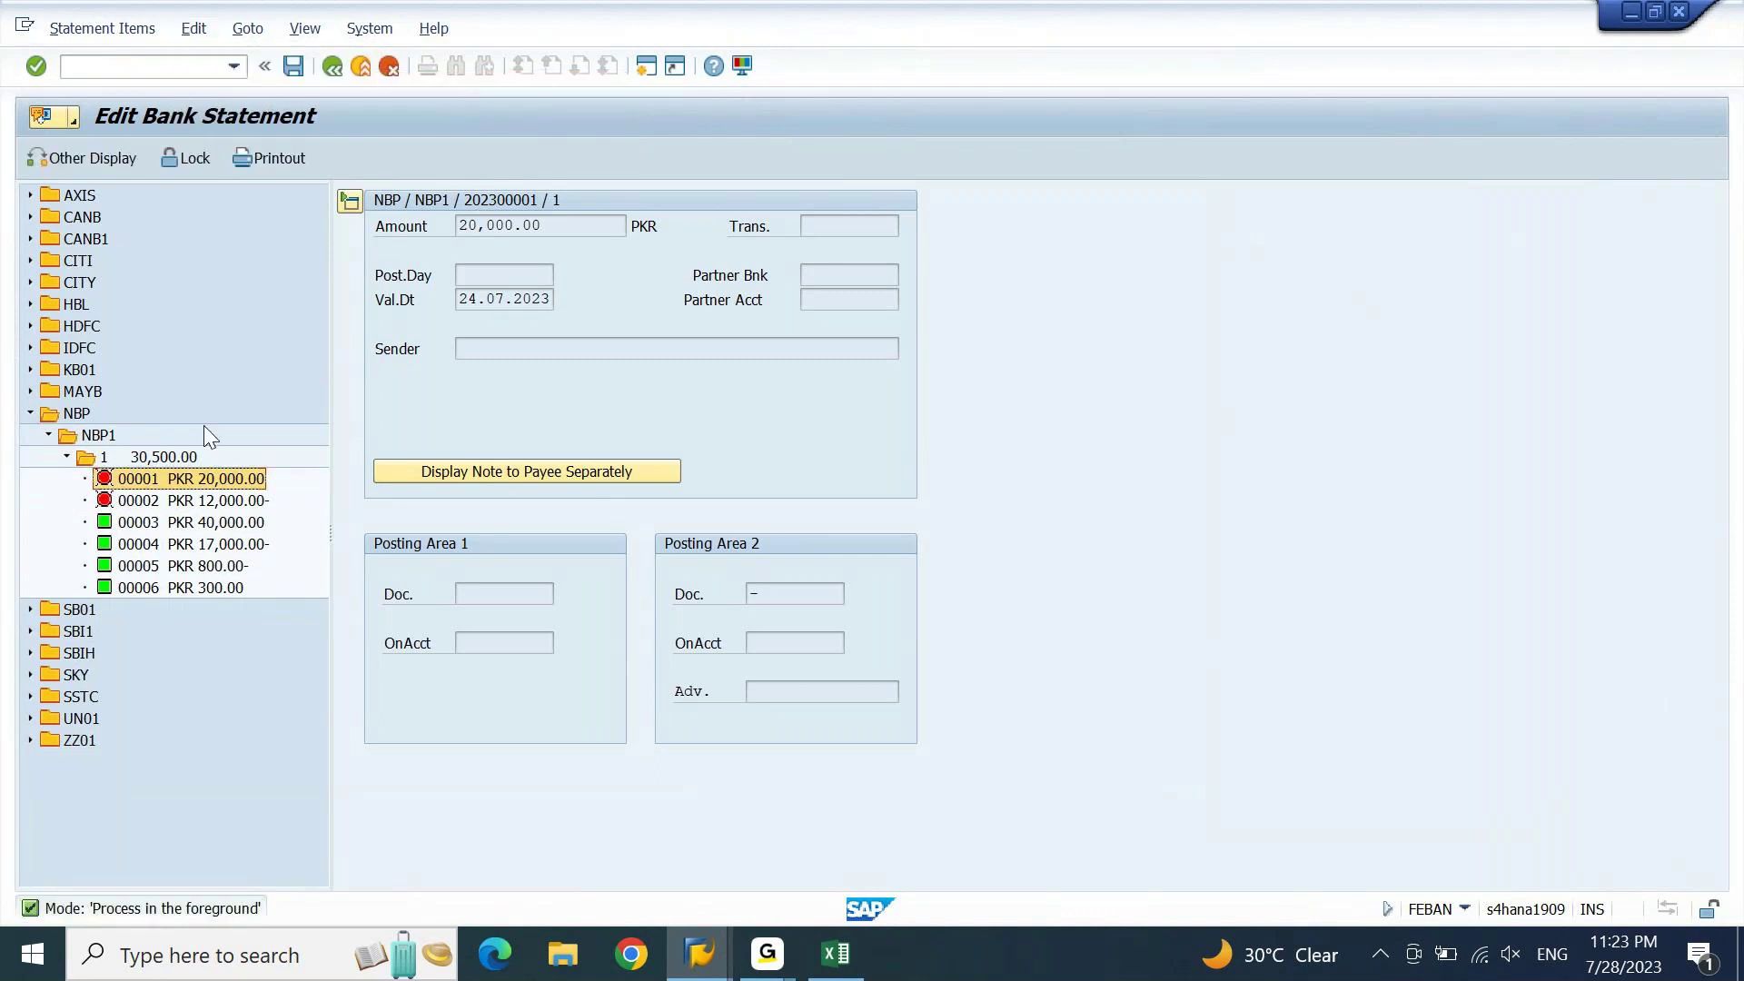
click(294, 66)
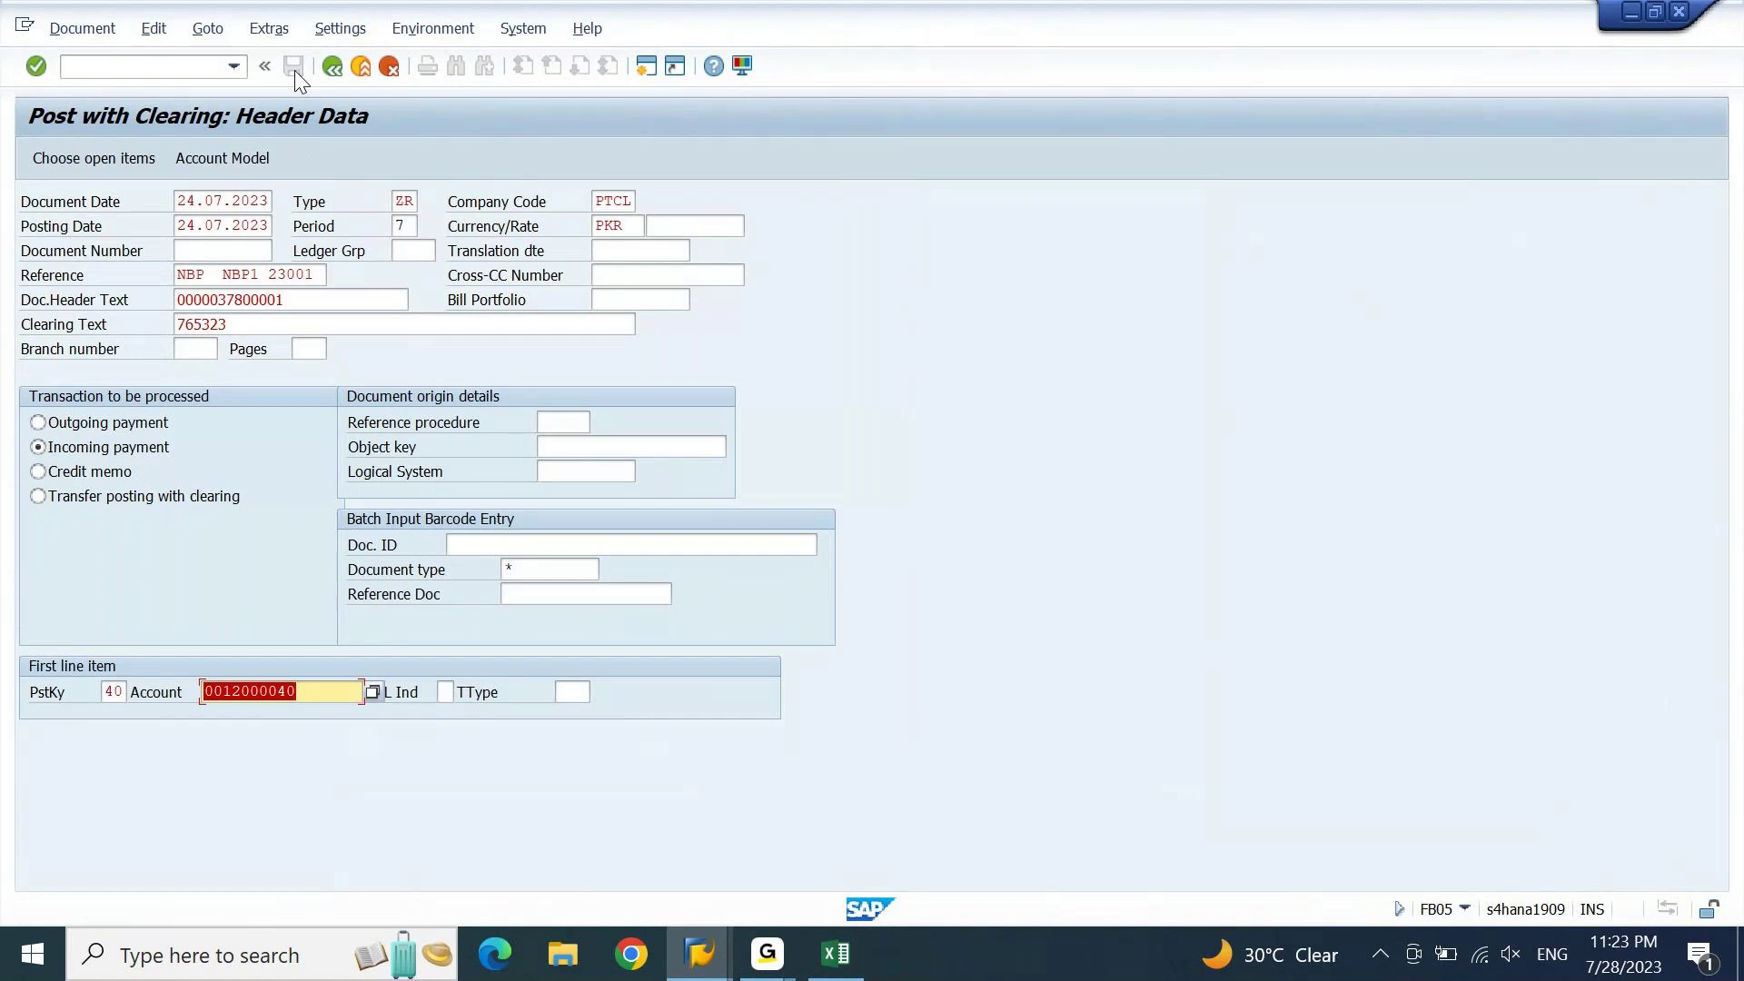
Cancel the clearing posting with /N and exit back to the Edit Bank Statement screen.
click(200, 66)
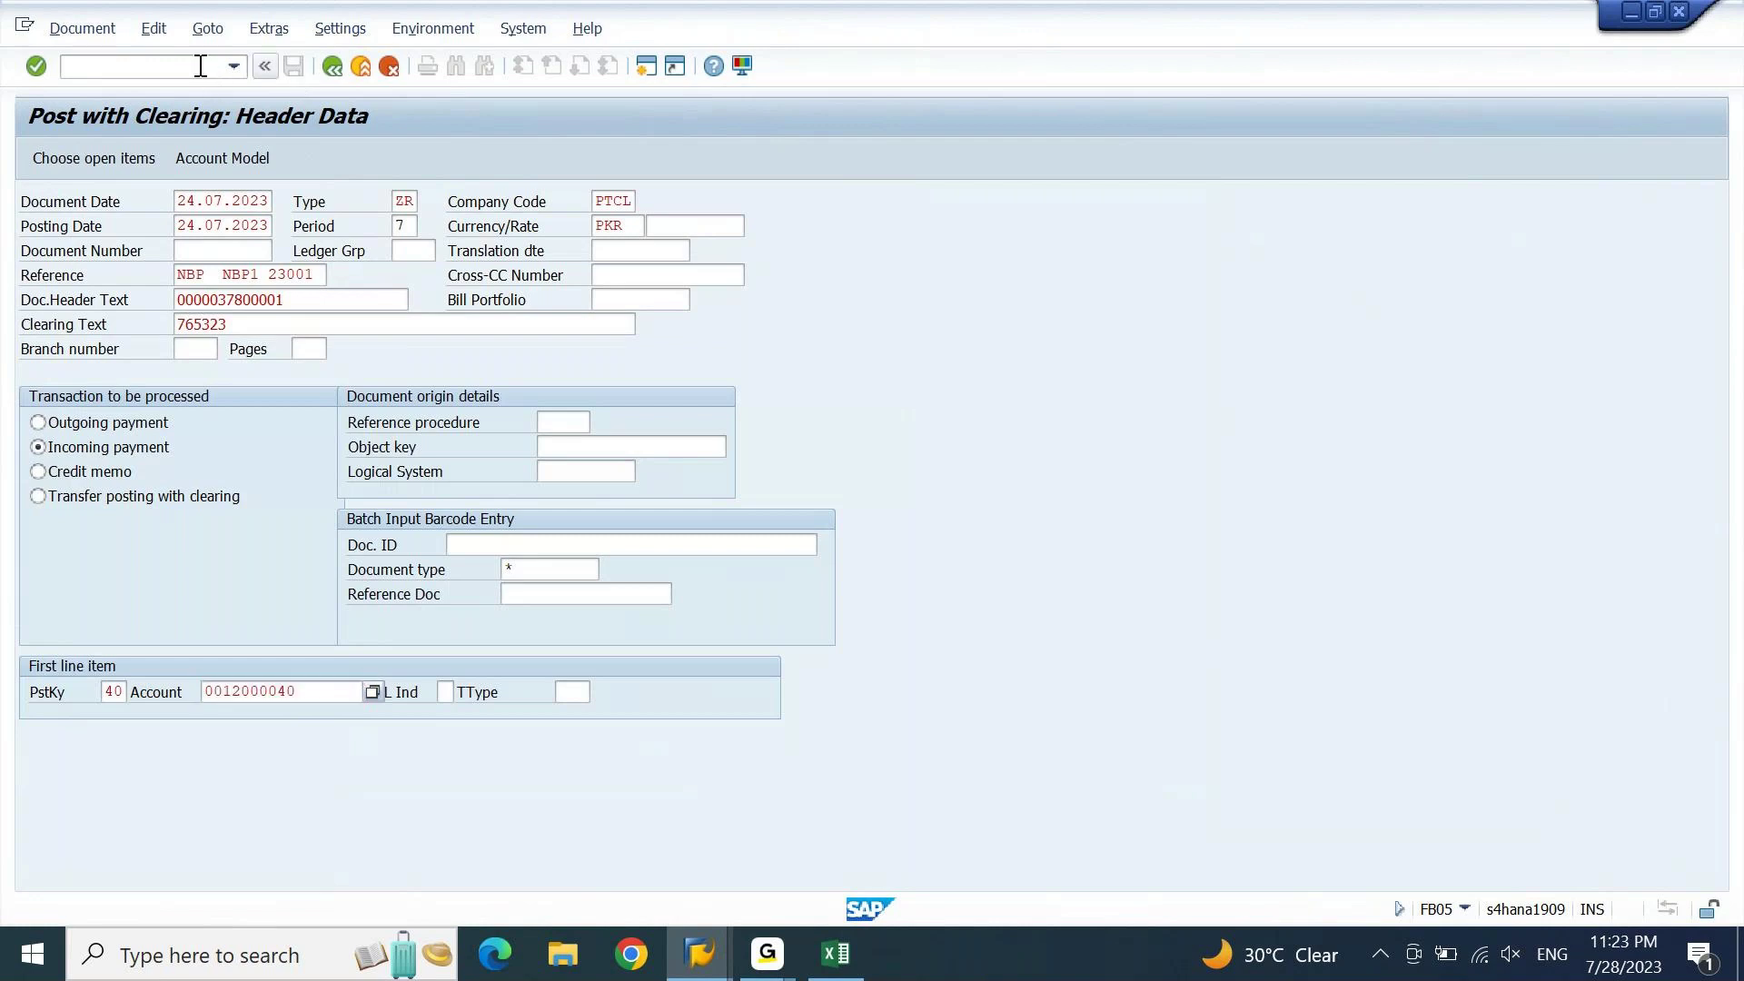
text(/N)
key(Return)
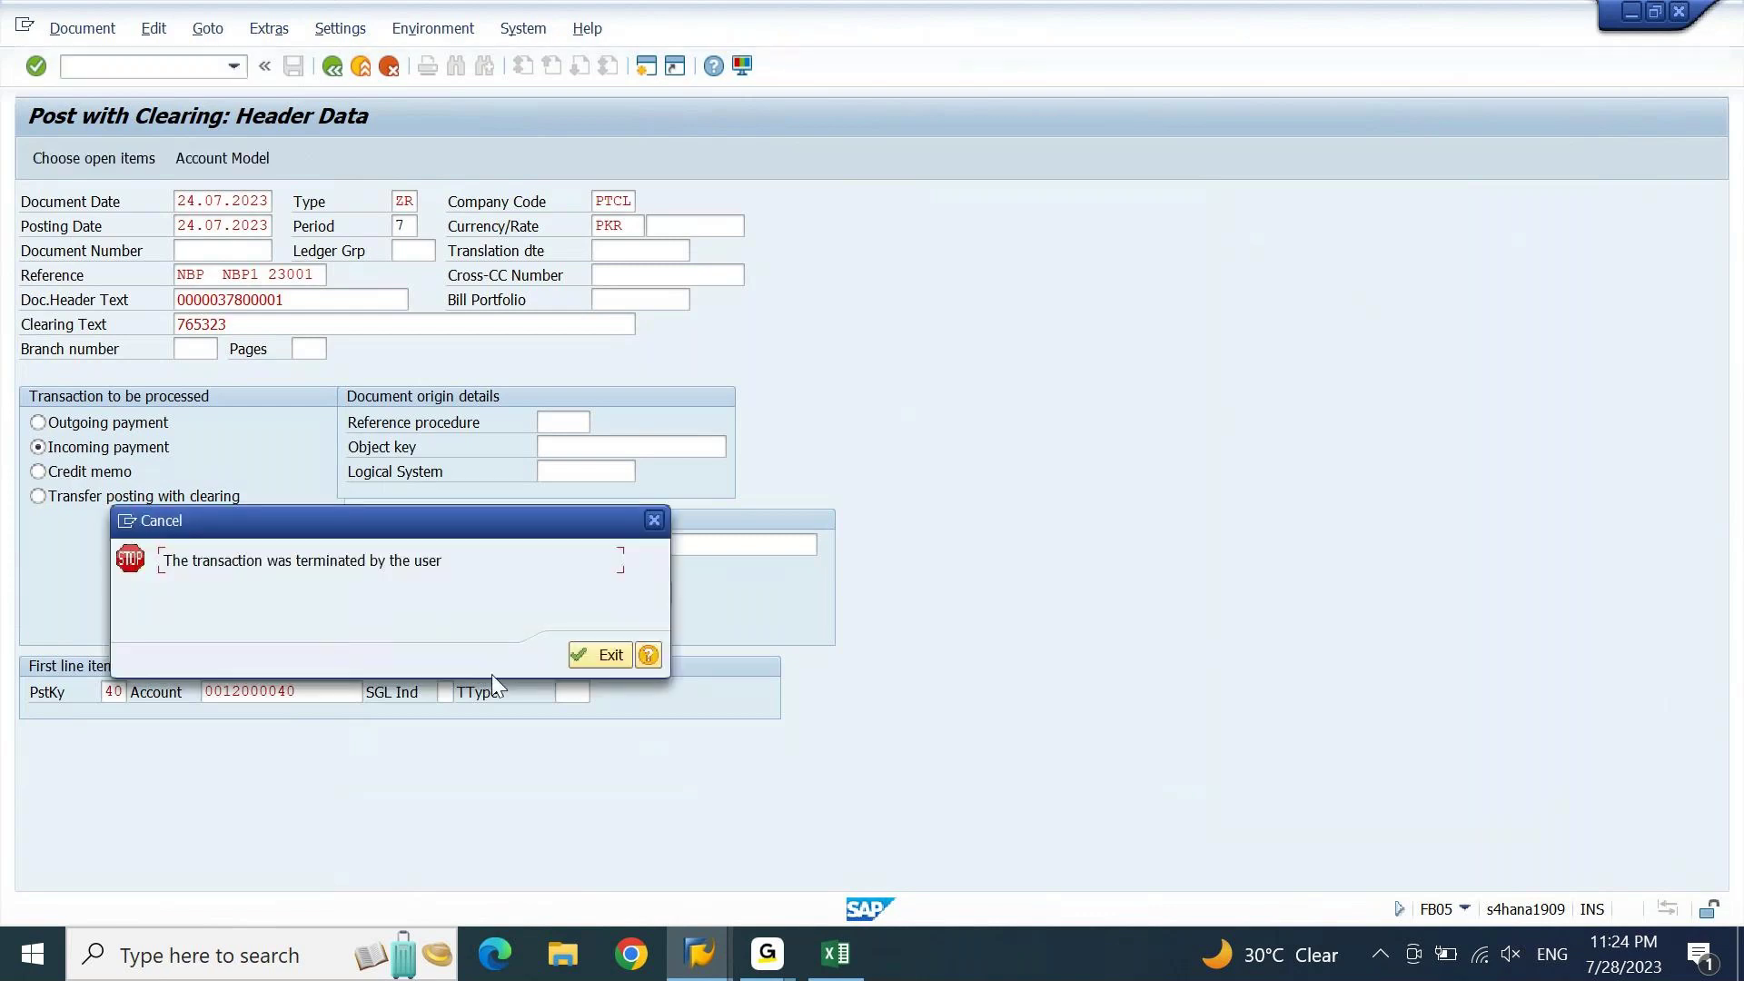
click(595, 658)
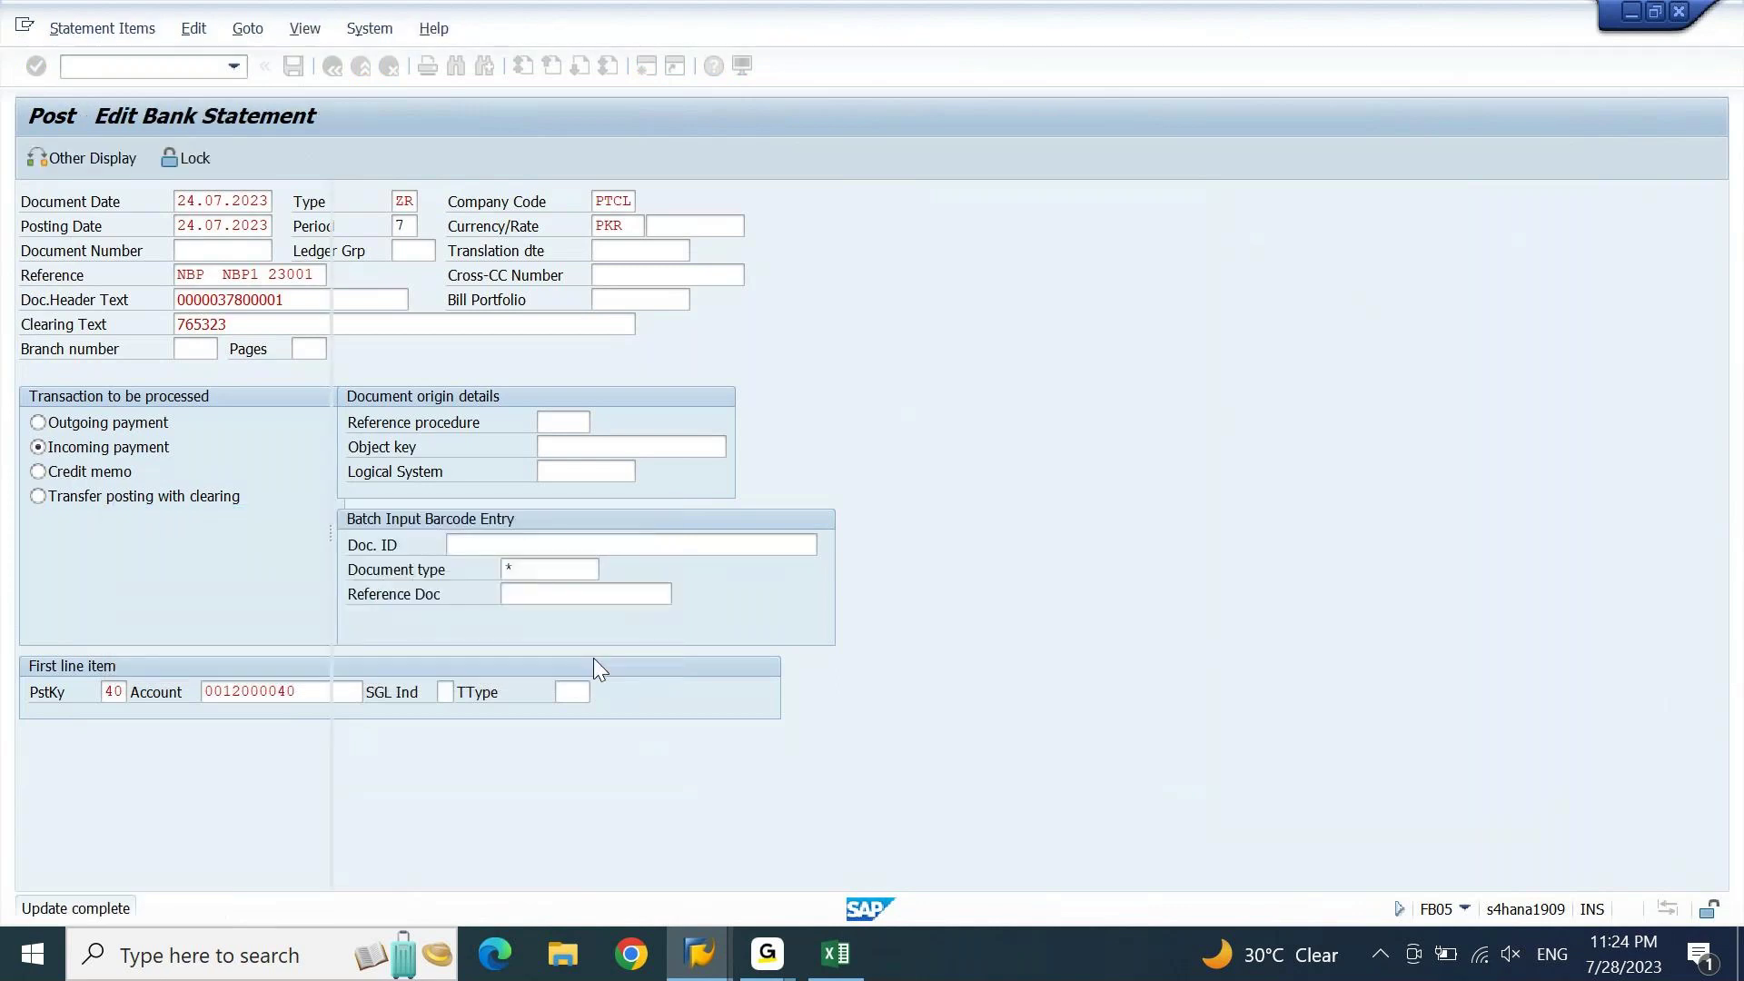
click(822, 965)
Enter 'Parameter to be maintained in User Profile' in cell A4, correcting the typo in 'User'.
key(Return)
text(Pa)
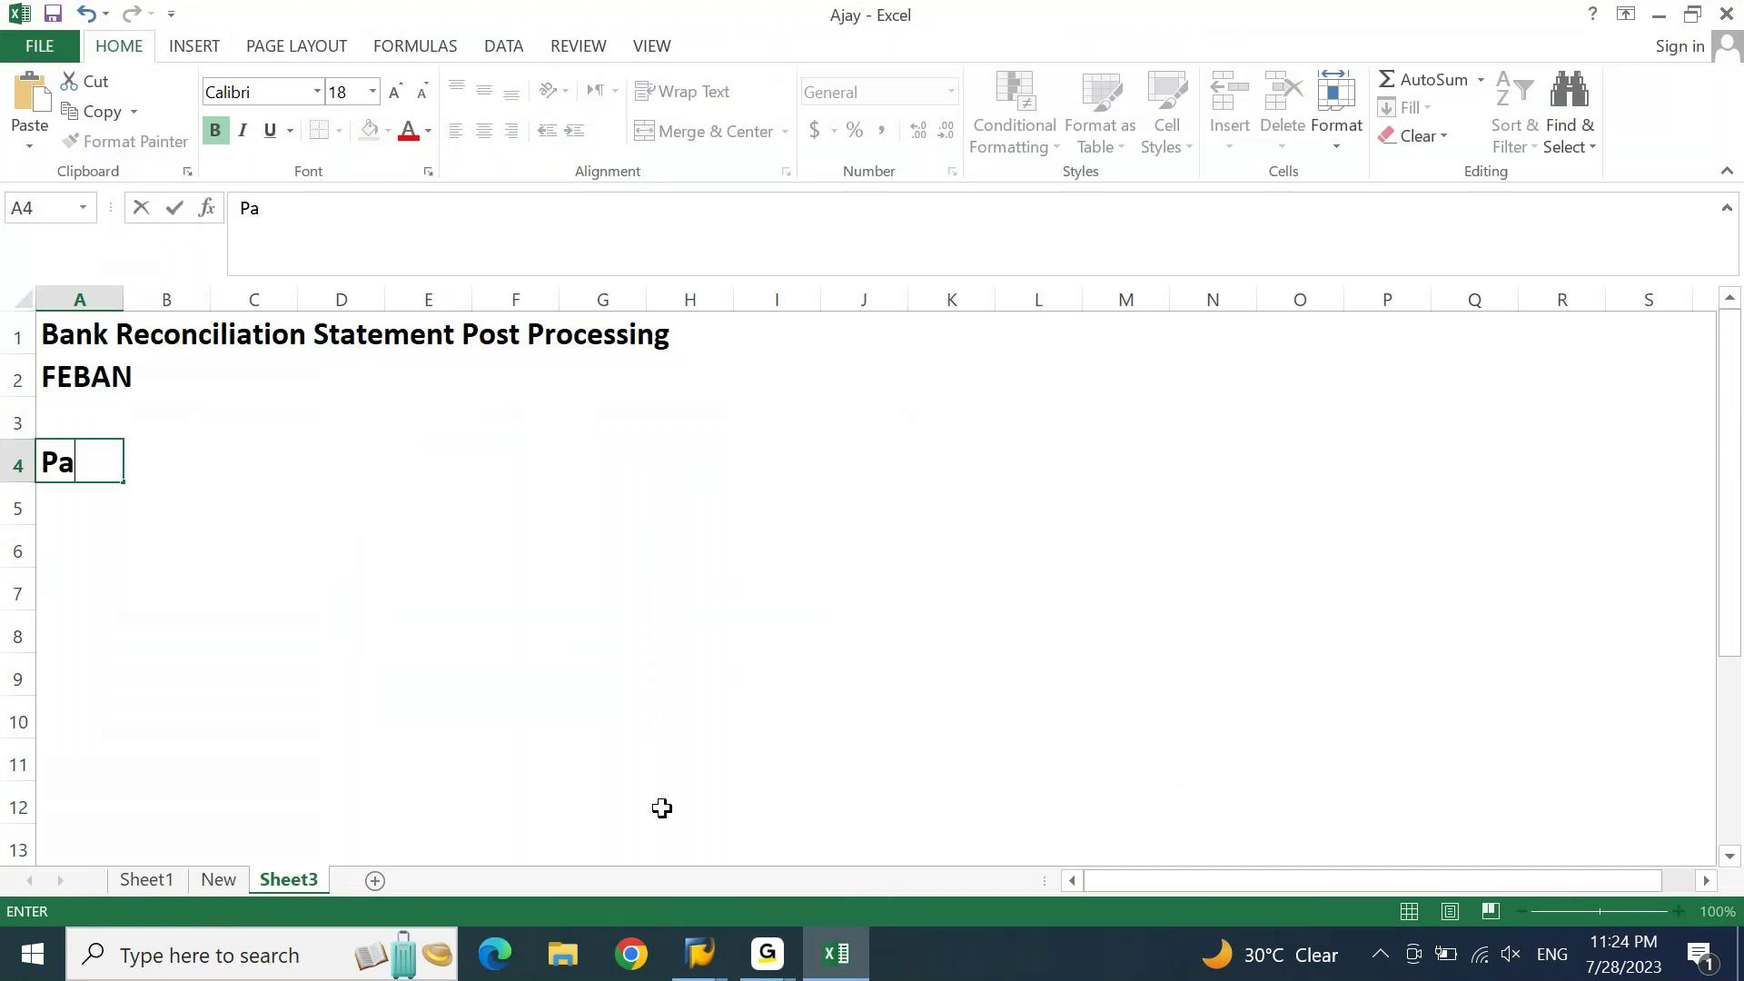
text(rameter to be)
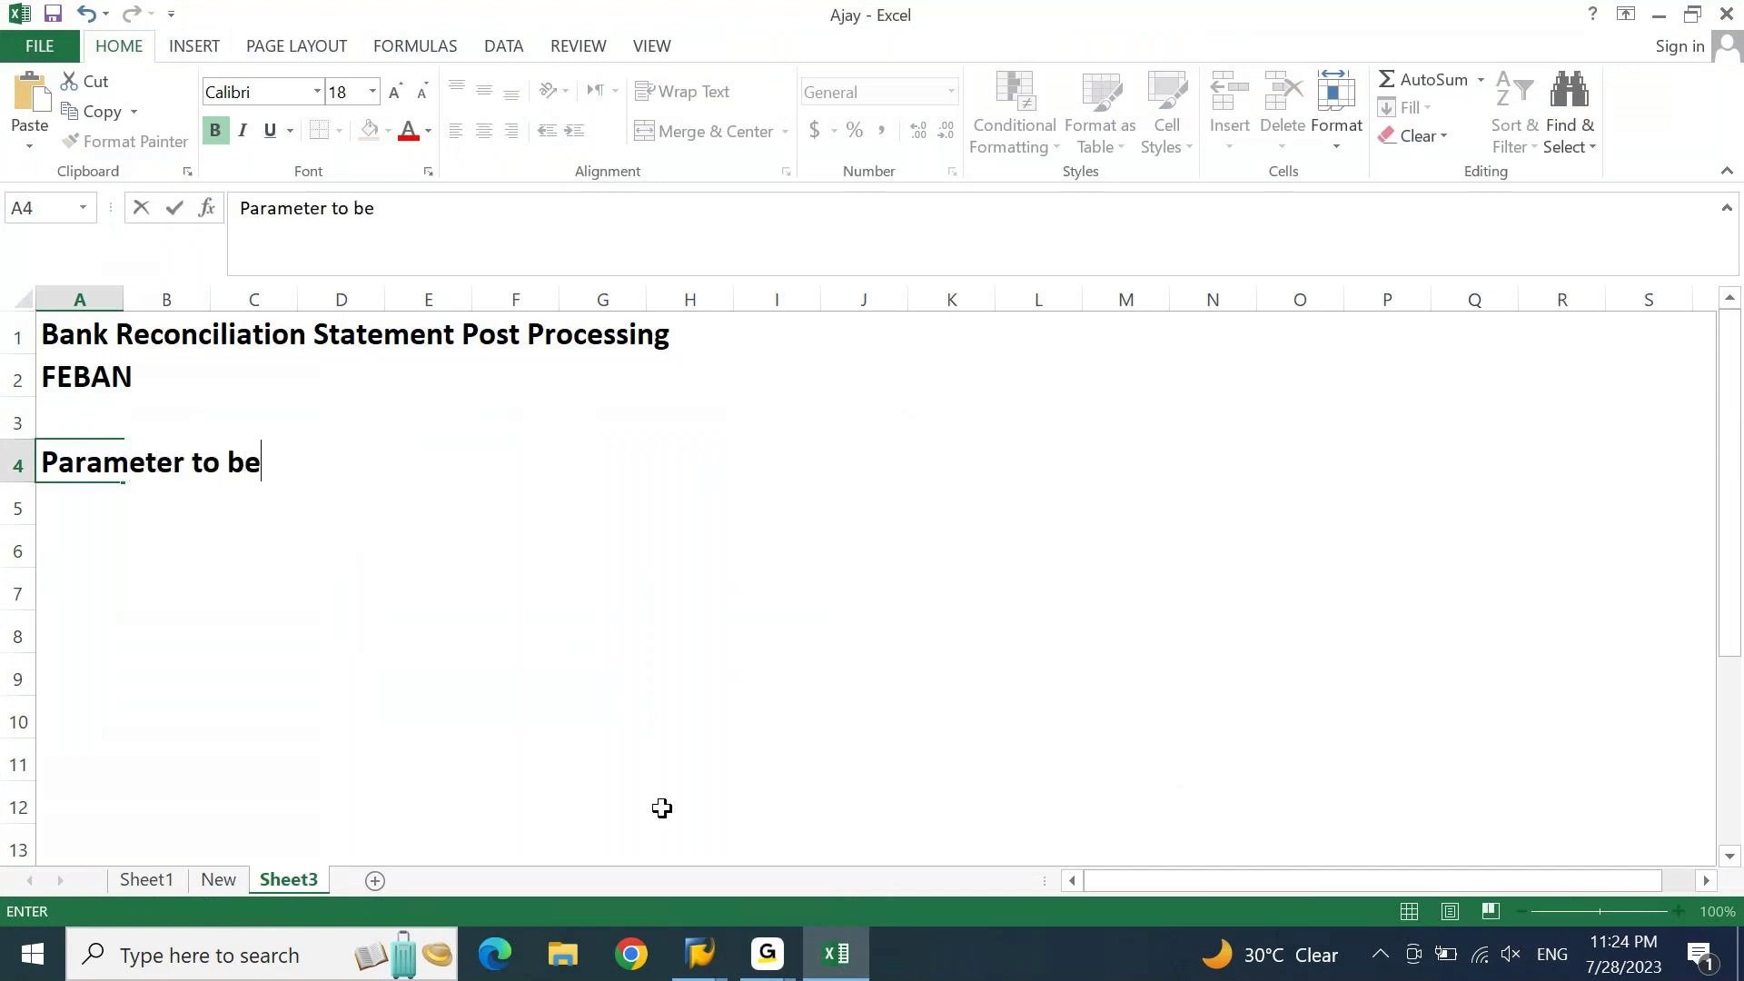
text( maintai)
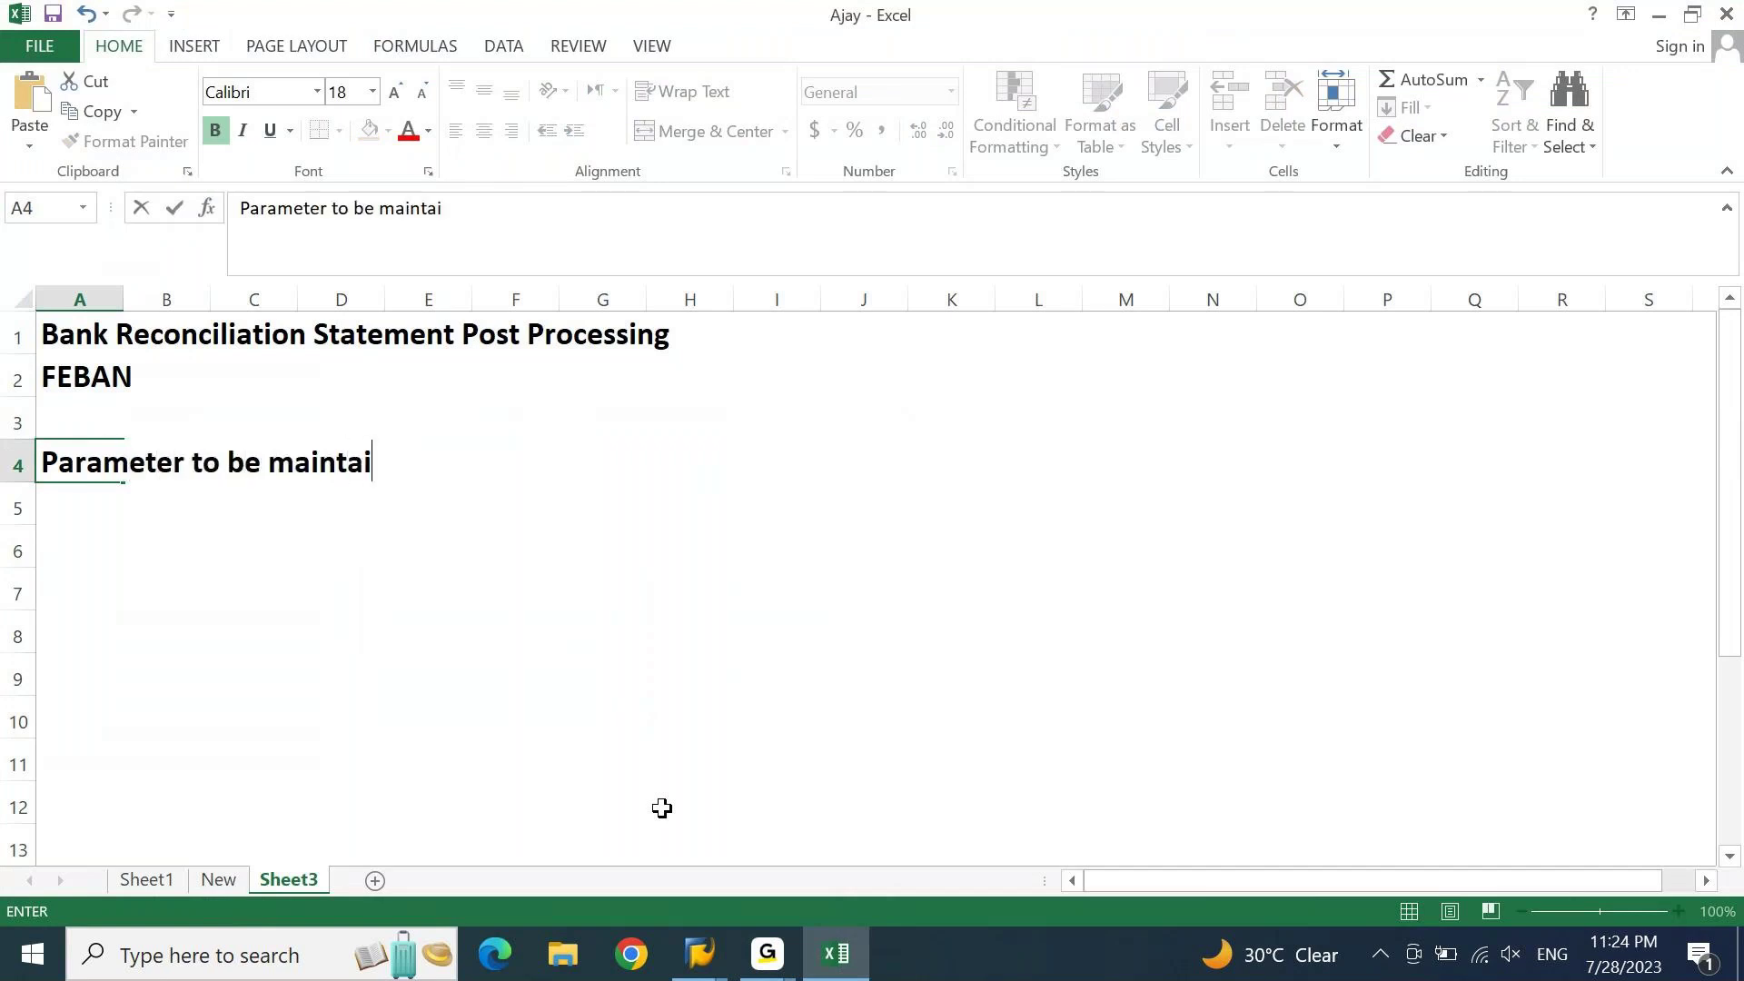
text(ned in U)
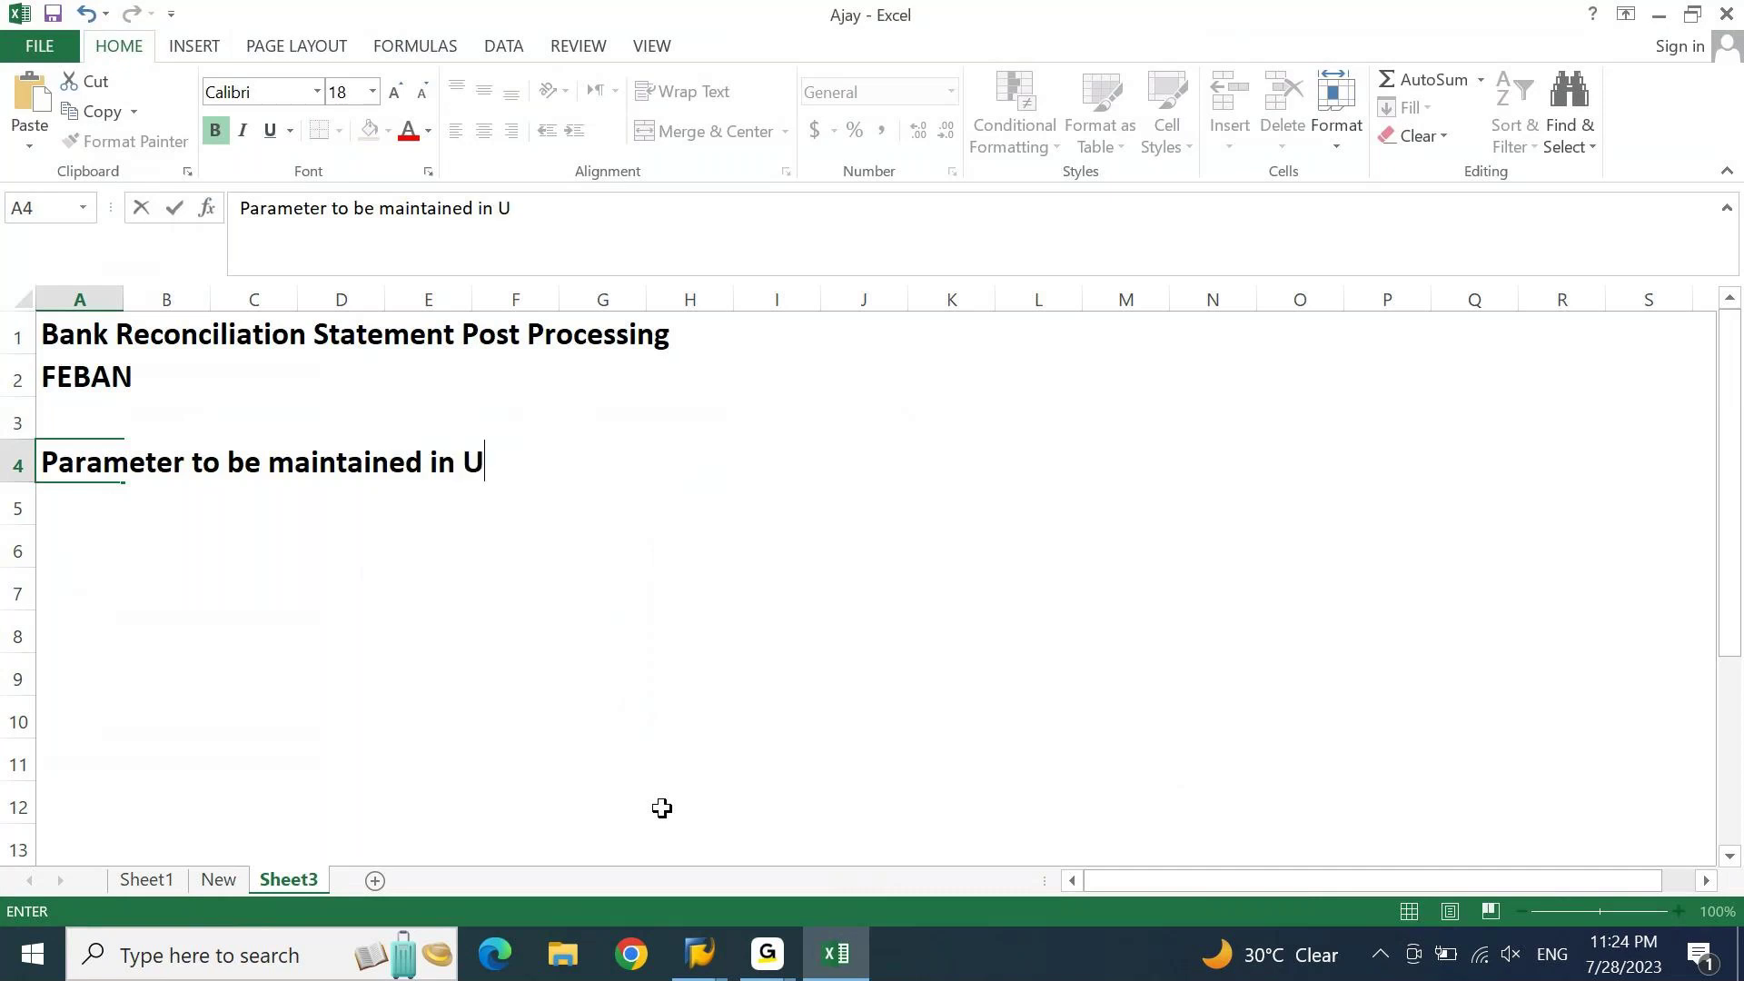
text(ser Pro)
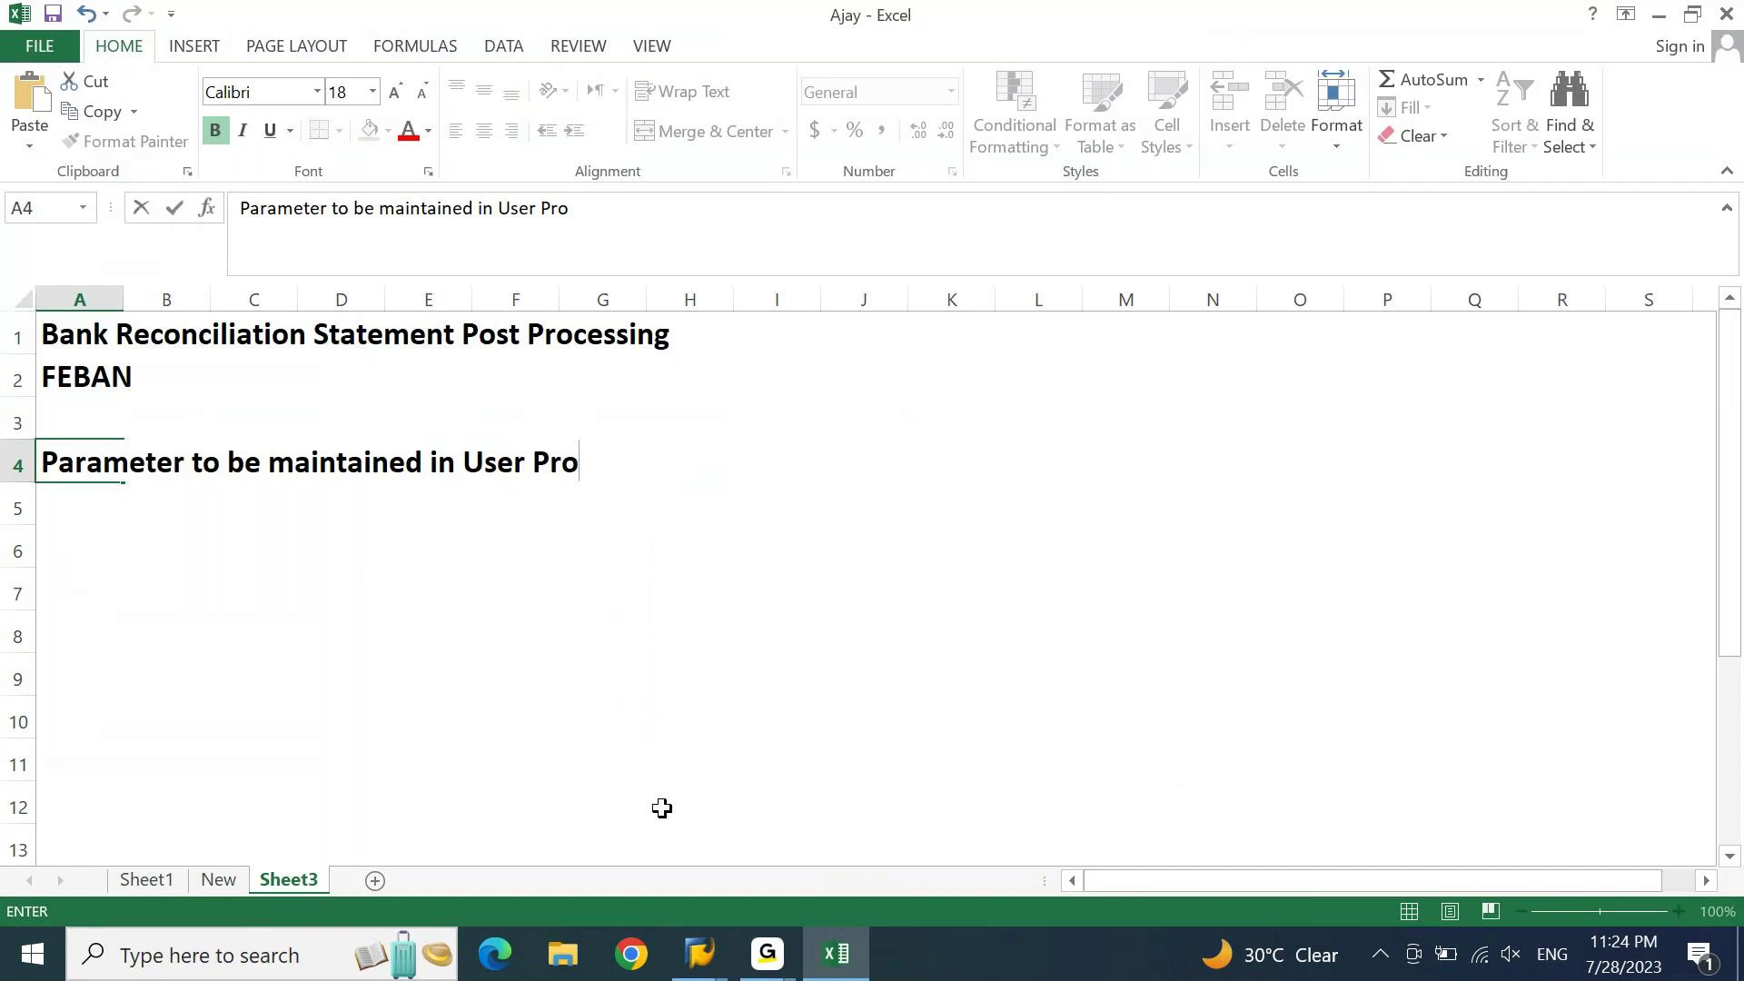
text(file)
key(Return)
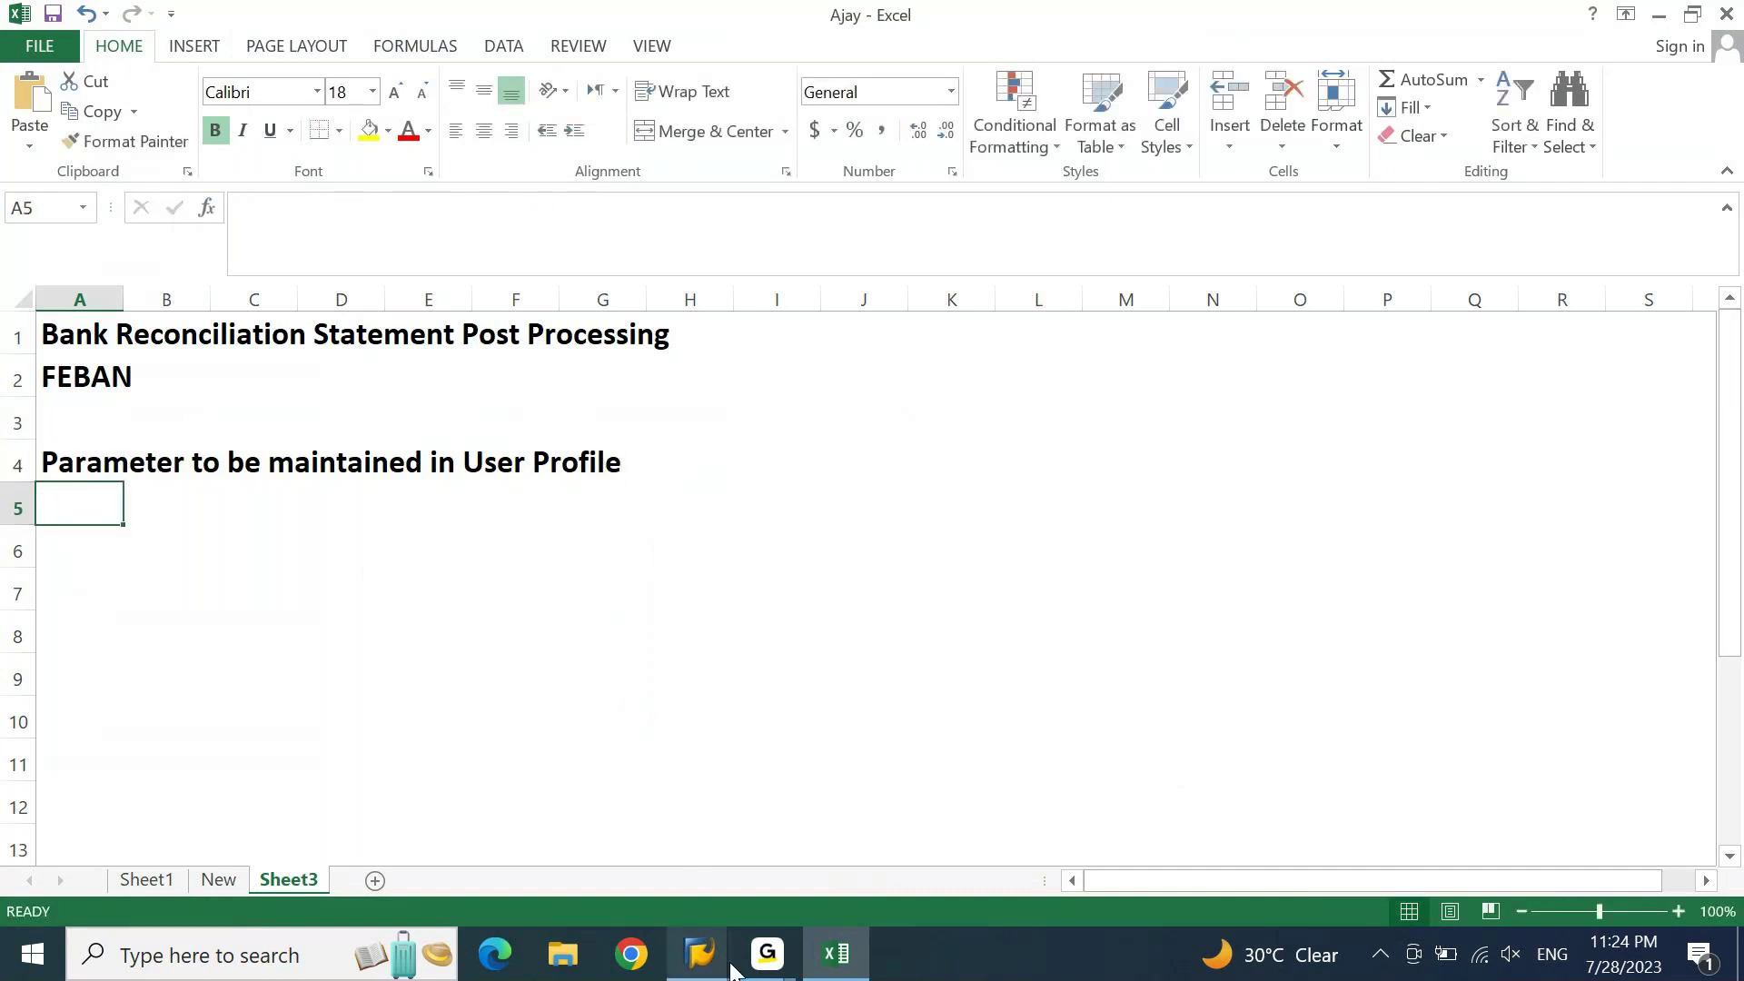
Run SU3 and select the FIN_BSPROC_UI parameter, valued FEBAN, on the Parameters tab.
mouse_move(731, 970)
click(950, 874)
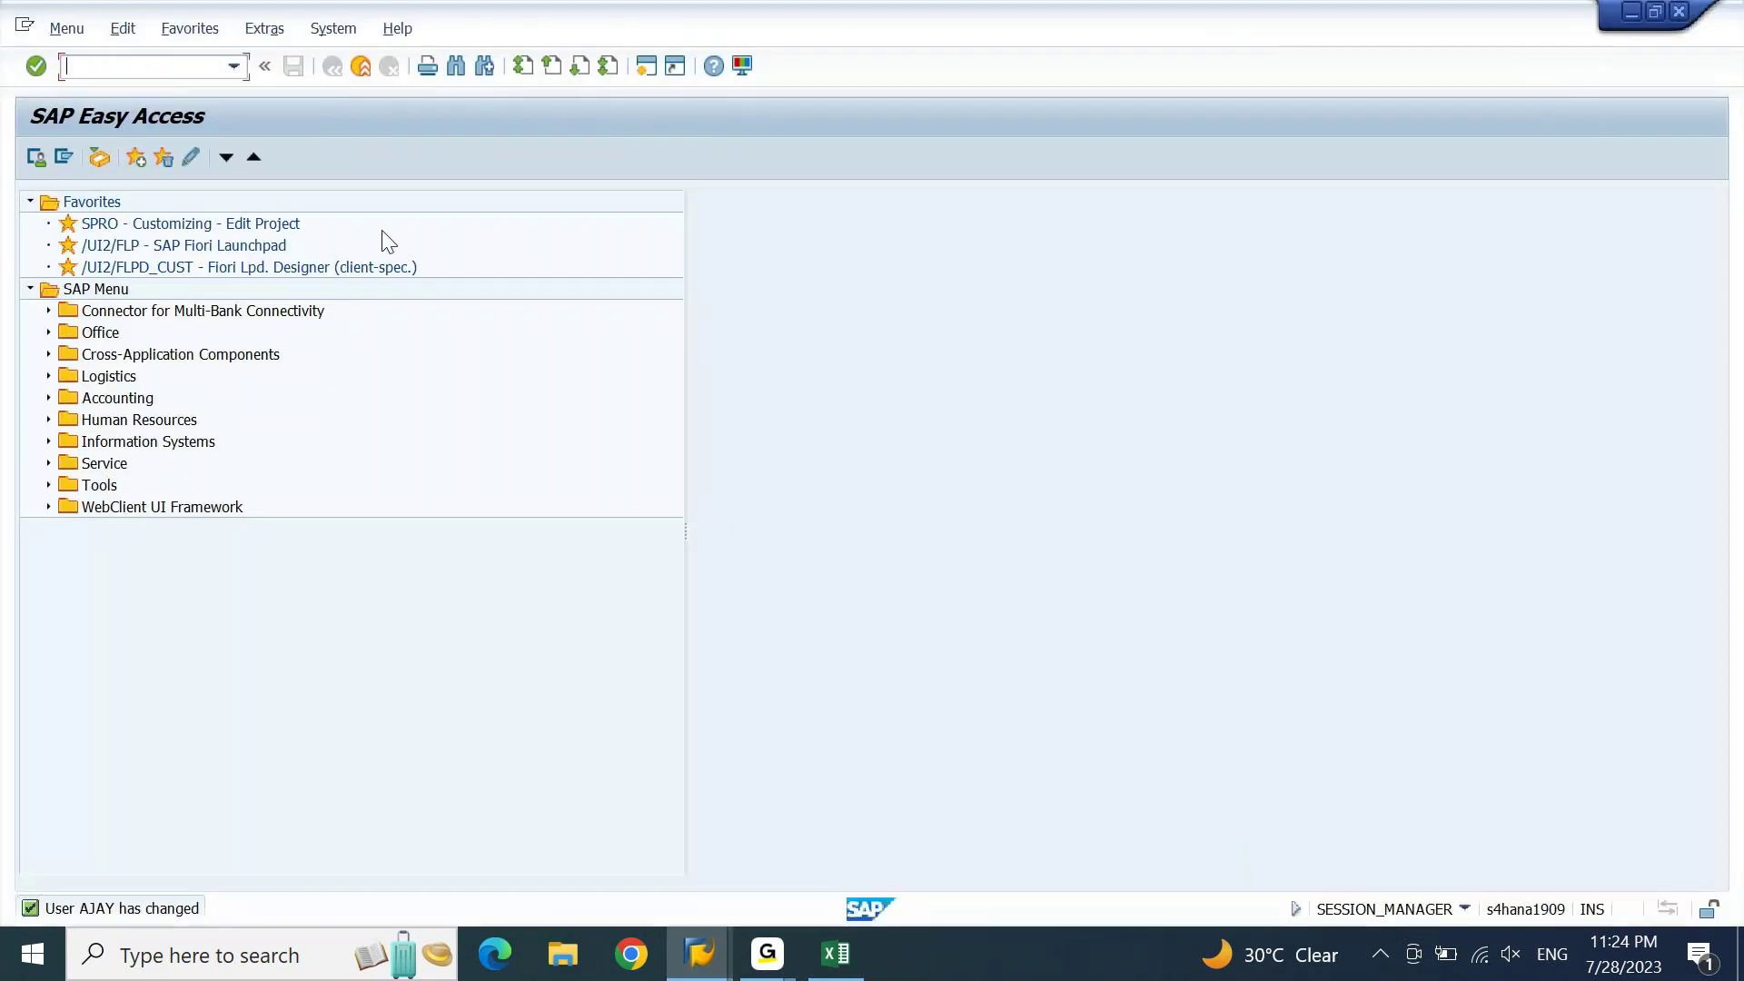
text(su3)
key(Return)
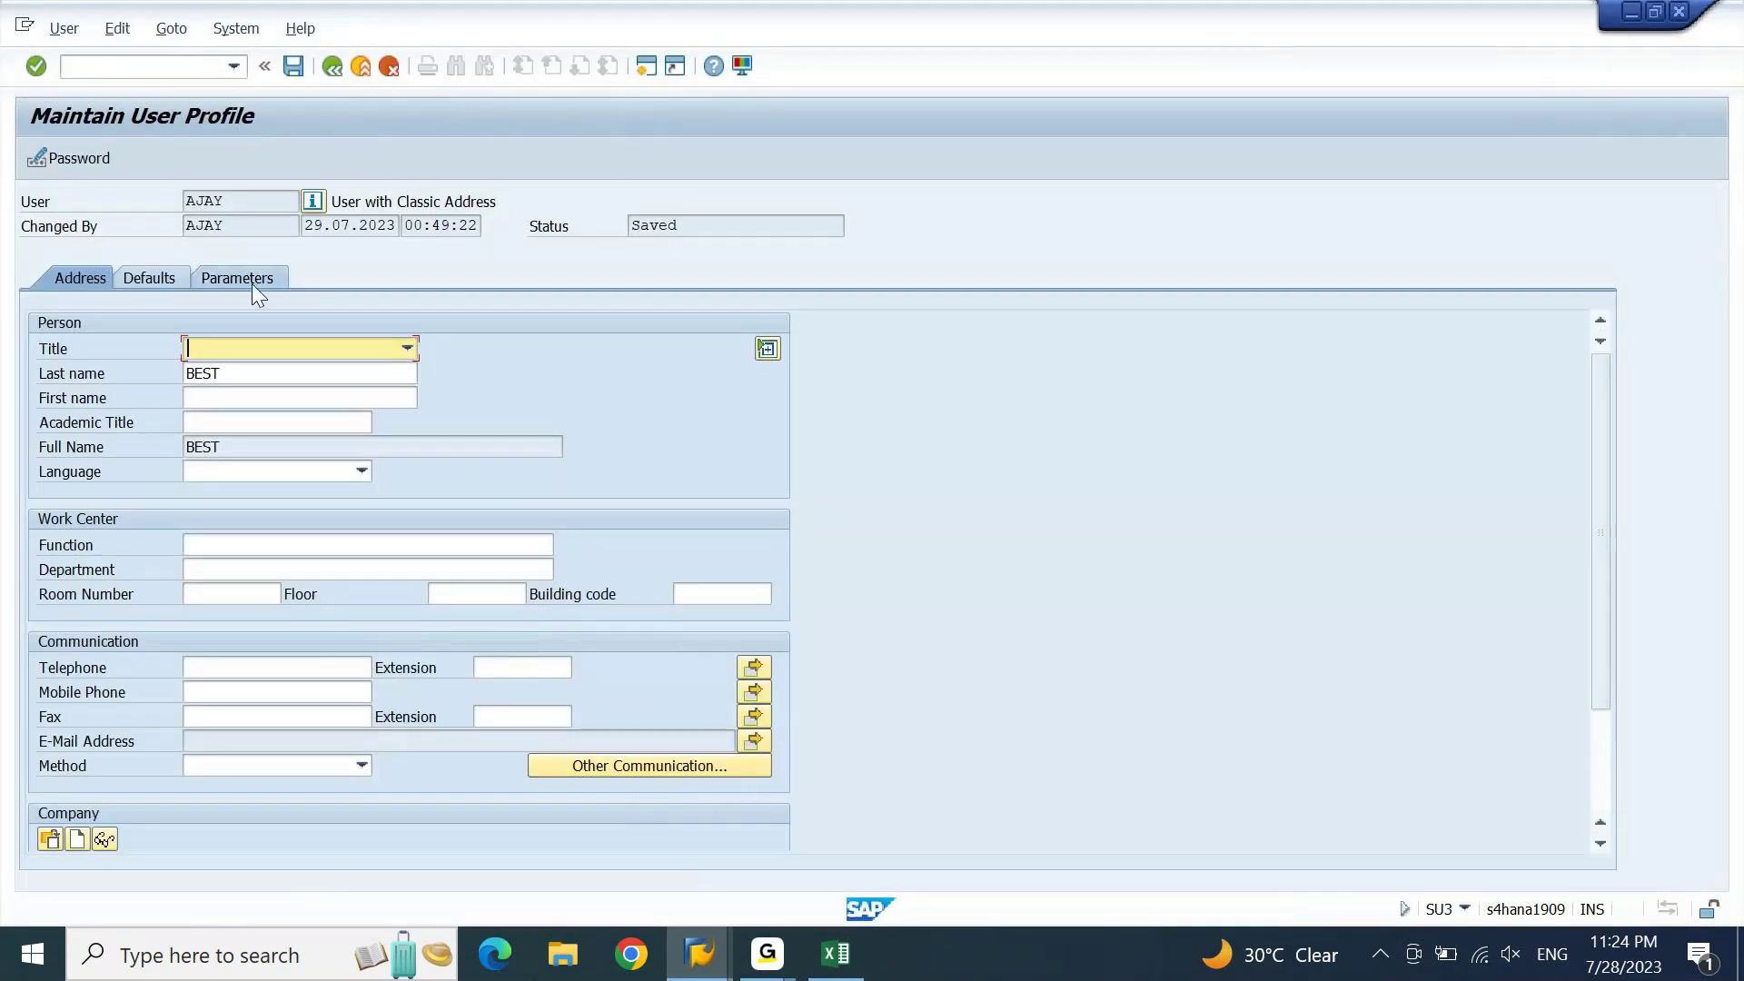
click(249, 280)
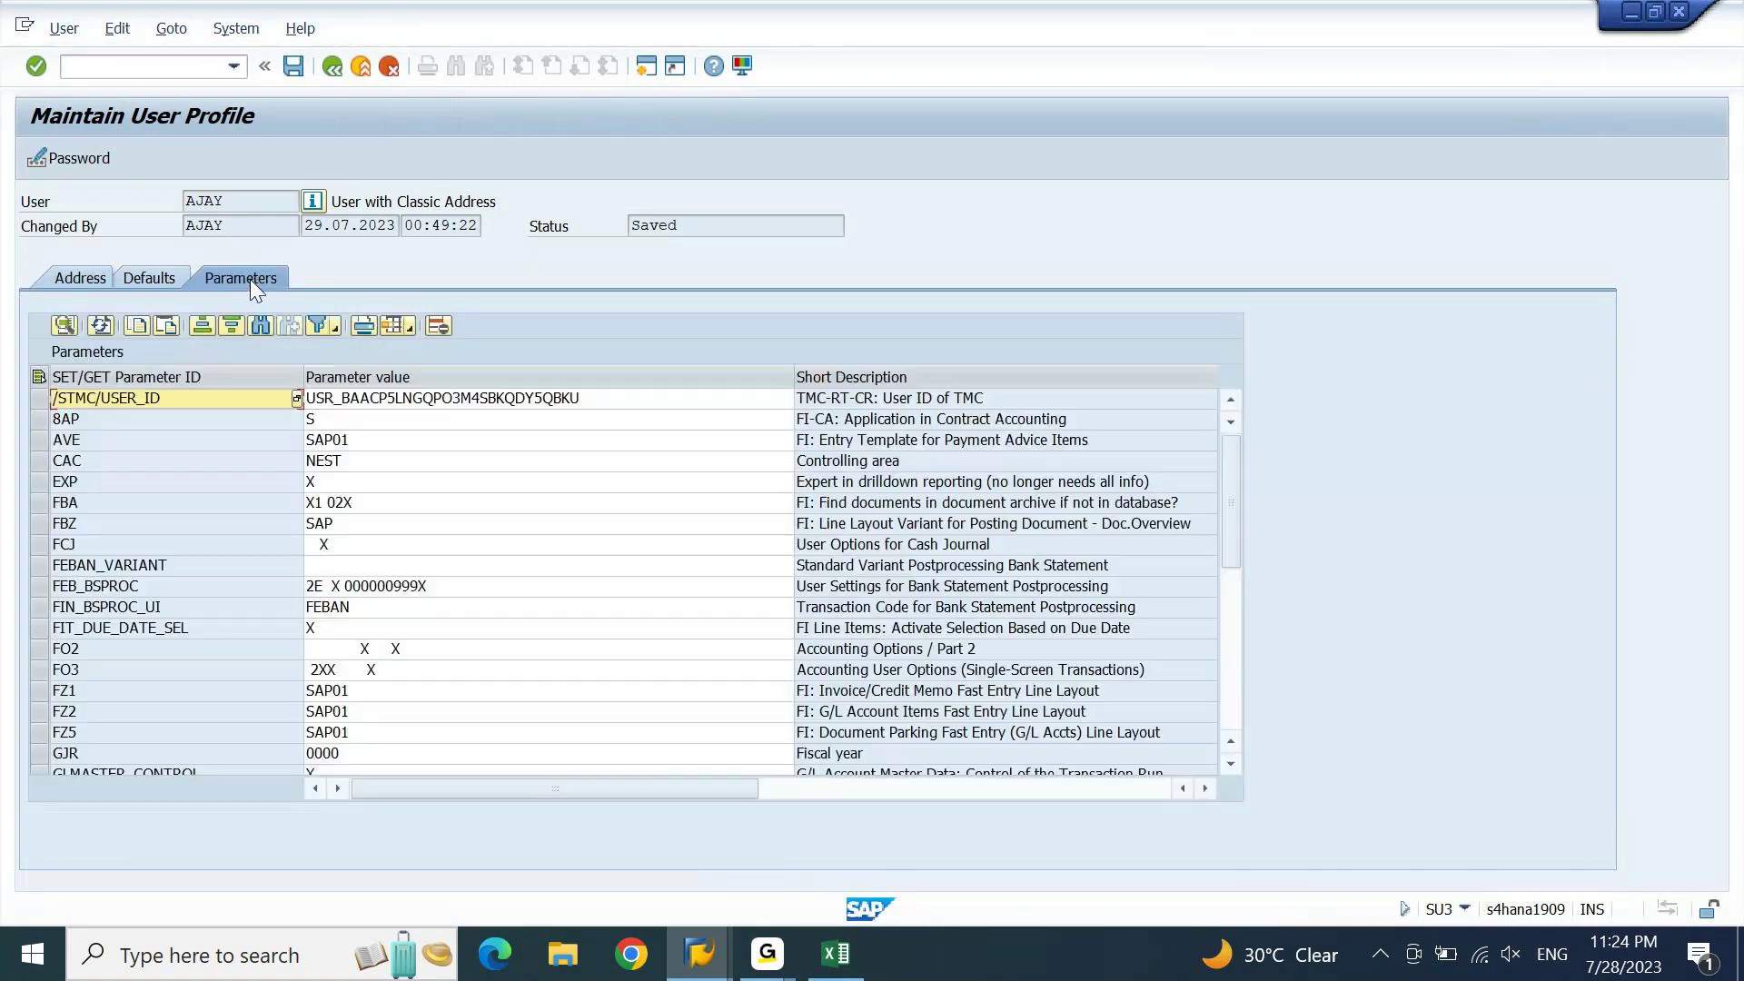
click(109, 605)
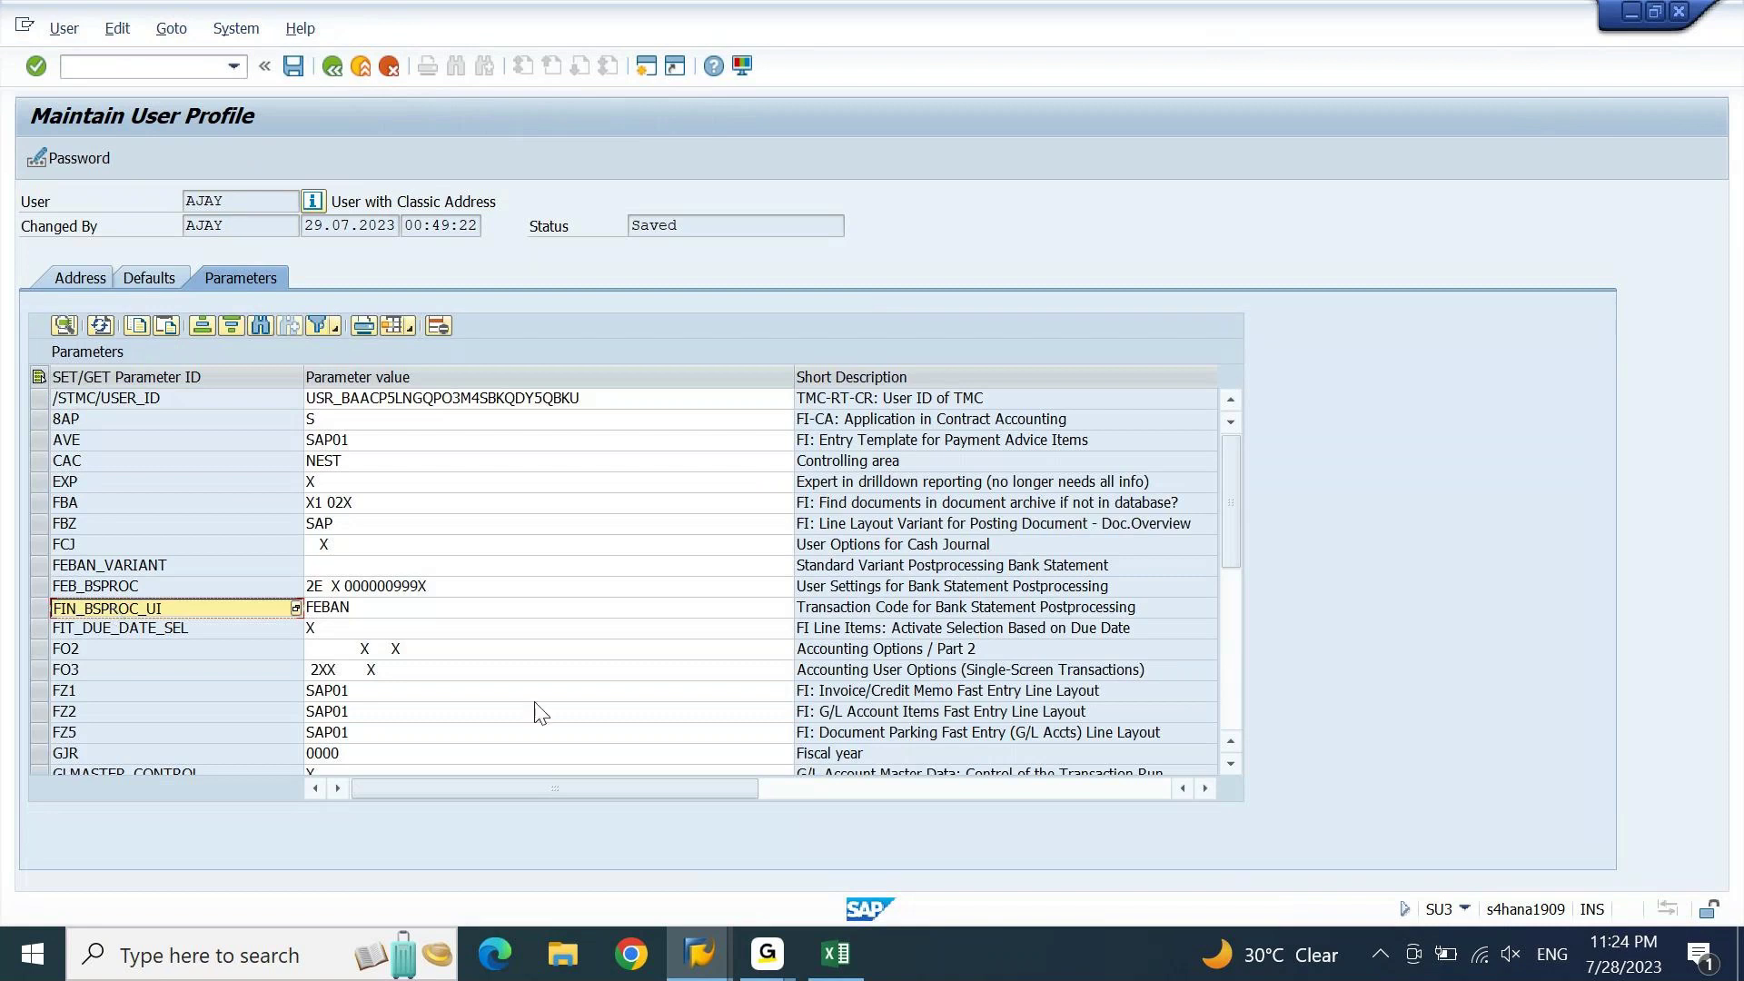
click(835, 953)
Paste FIN_BSPROC_UI into A6 and enter FEBAN as its value in E6.
key(Down)
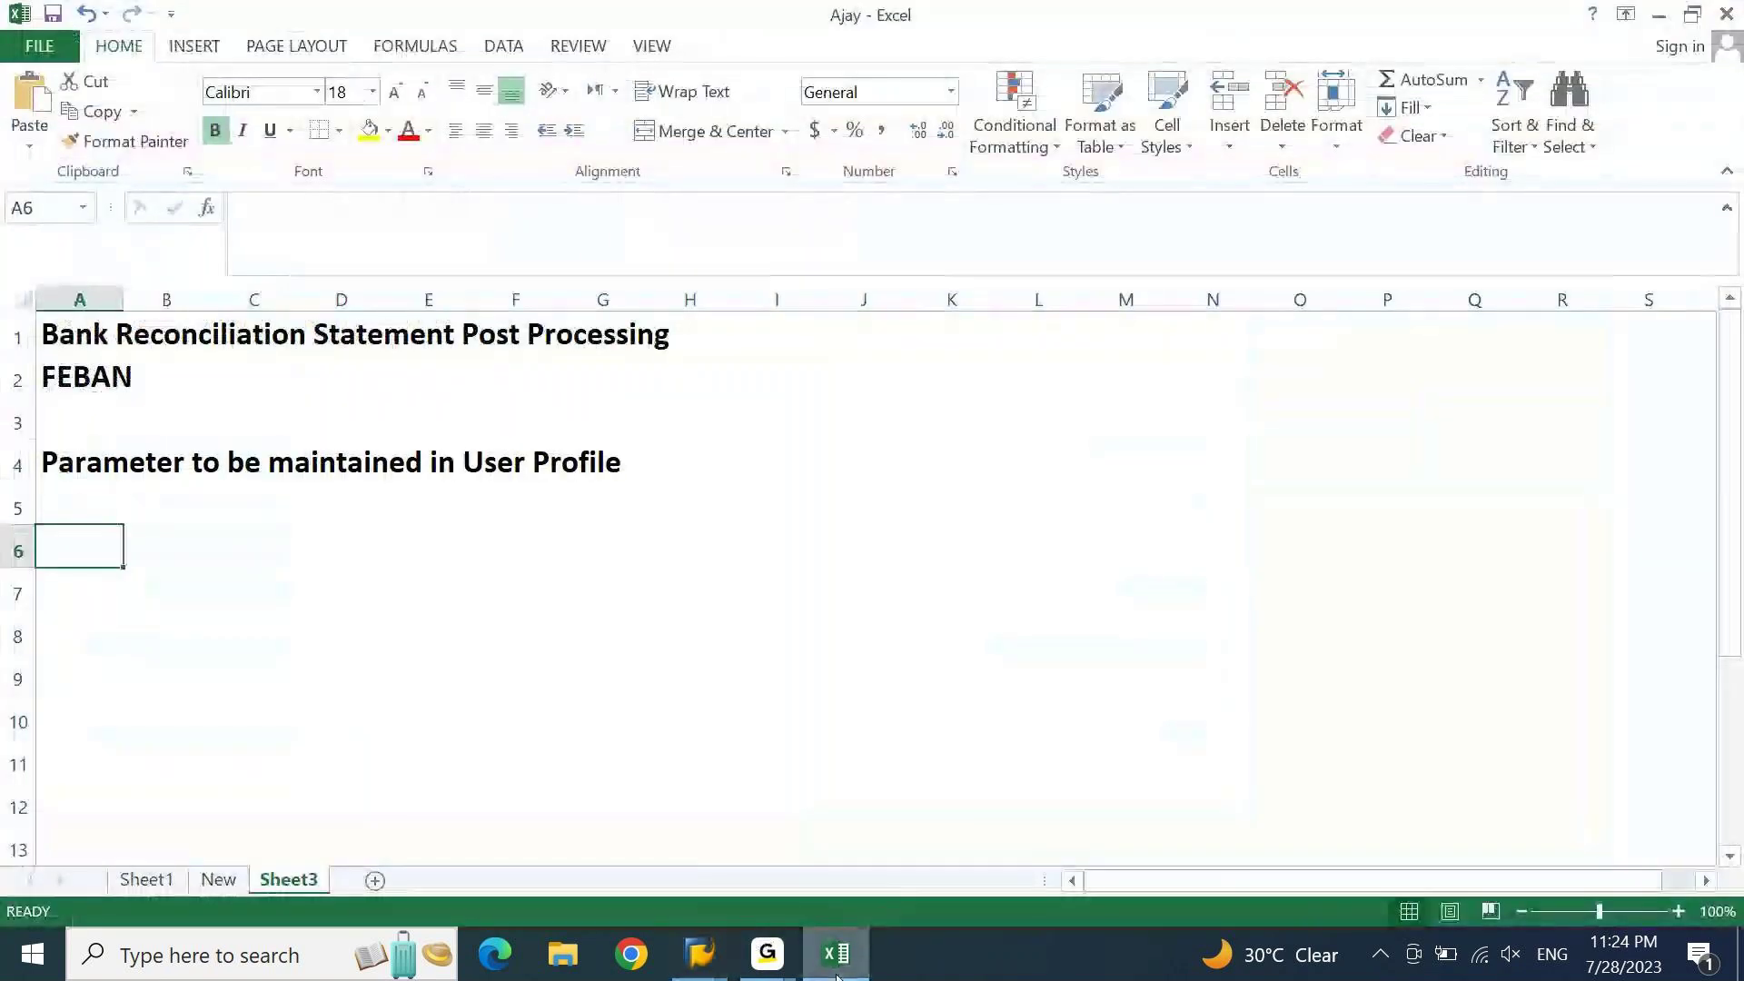
text(FIN_BSPROC_UI)
key(Right)
key(Right)
key(Right)
key(Right)
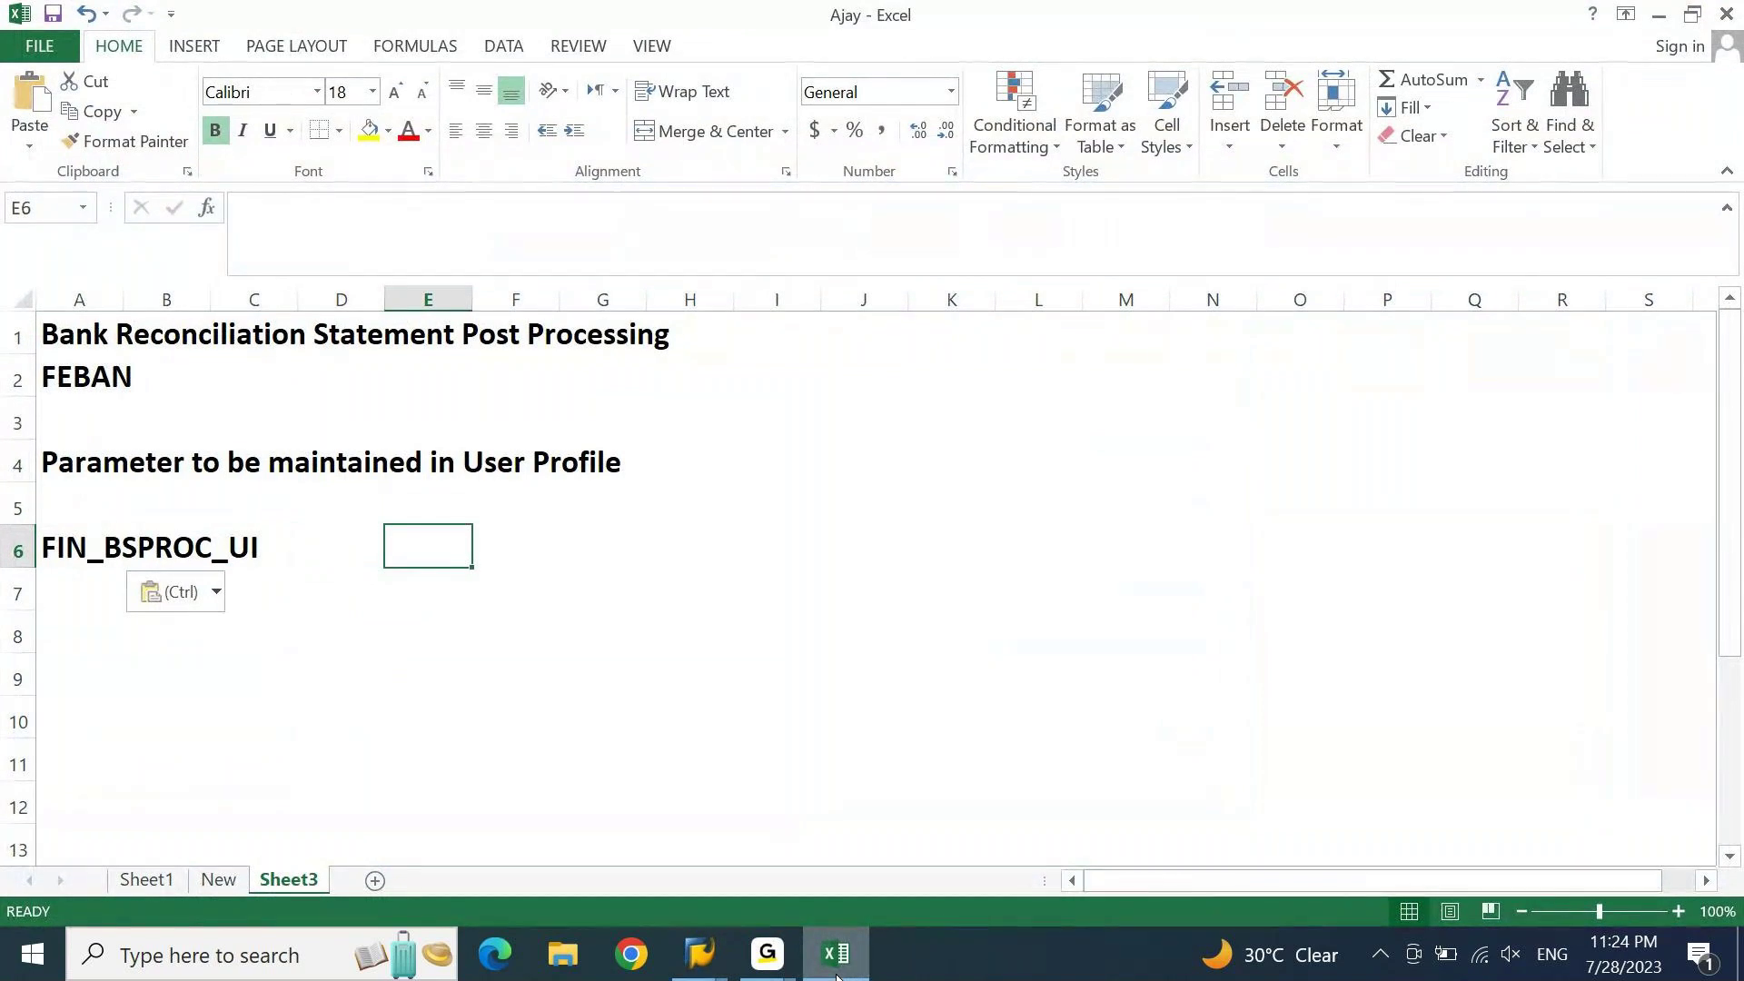
text(FEBAN)
key(Return)
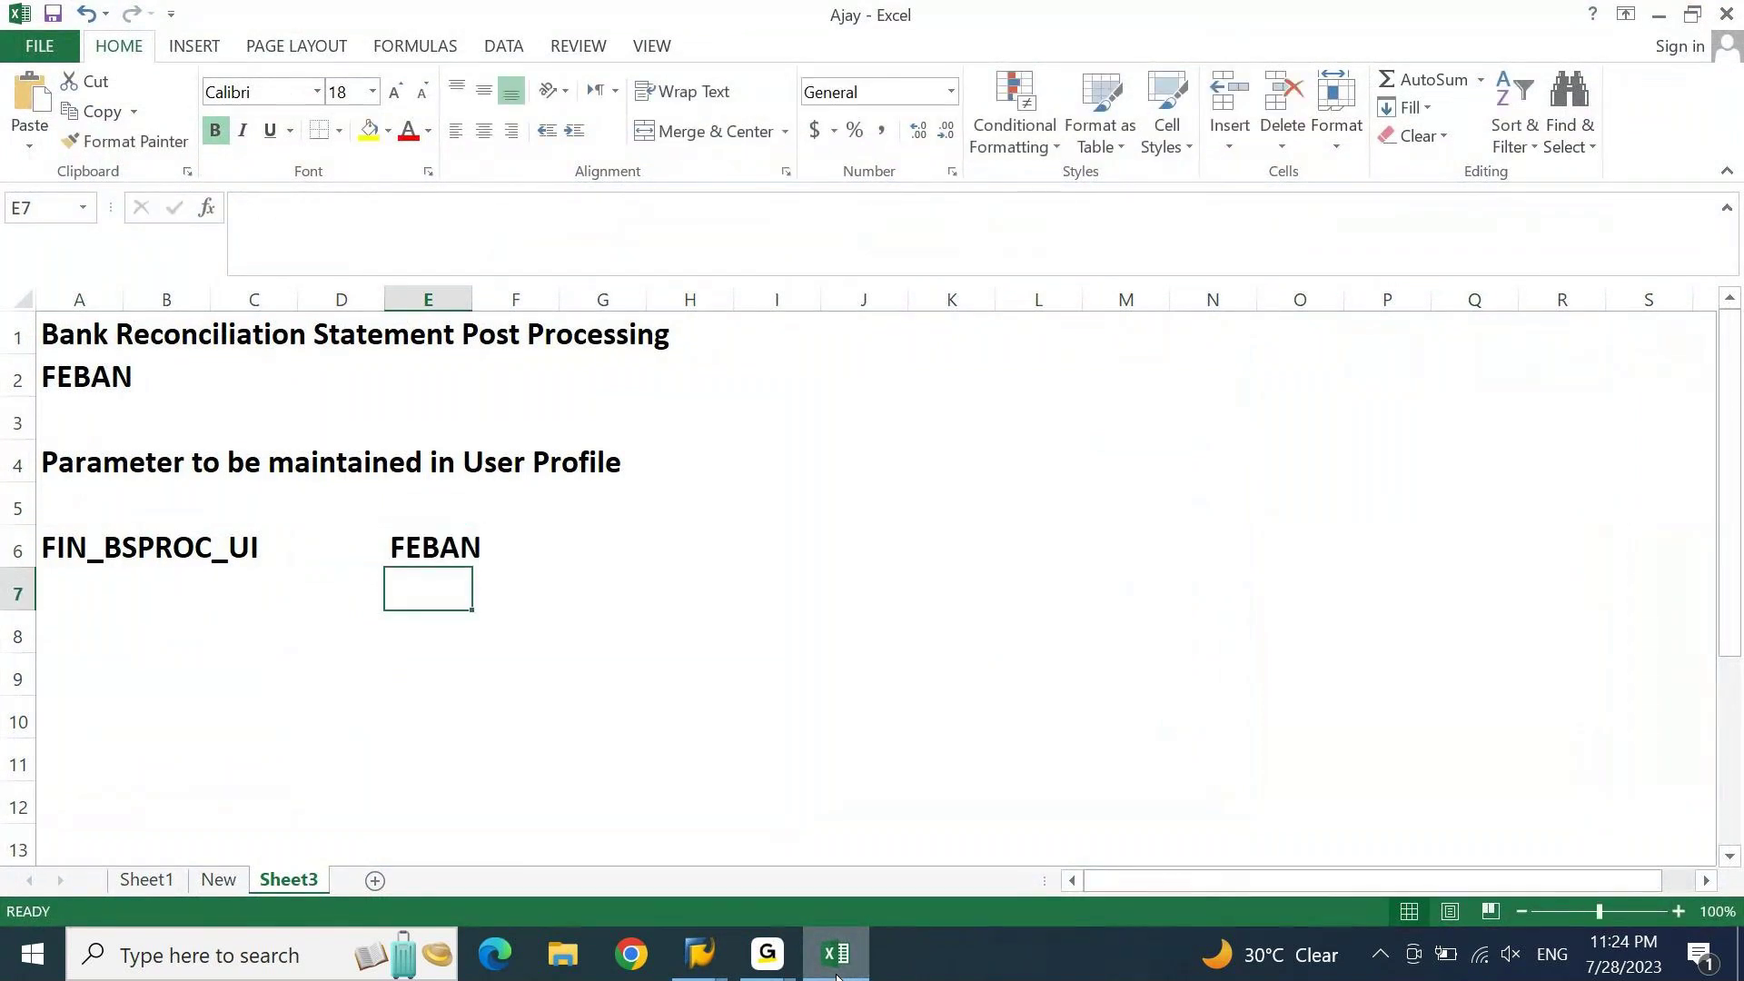
key(Home)
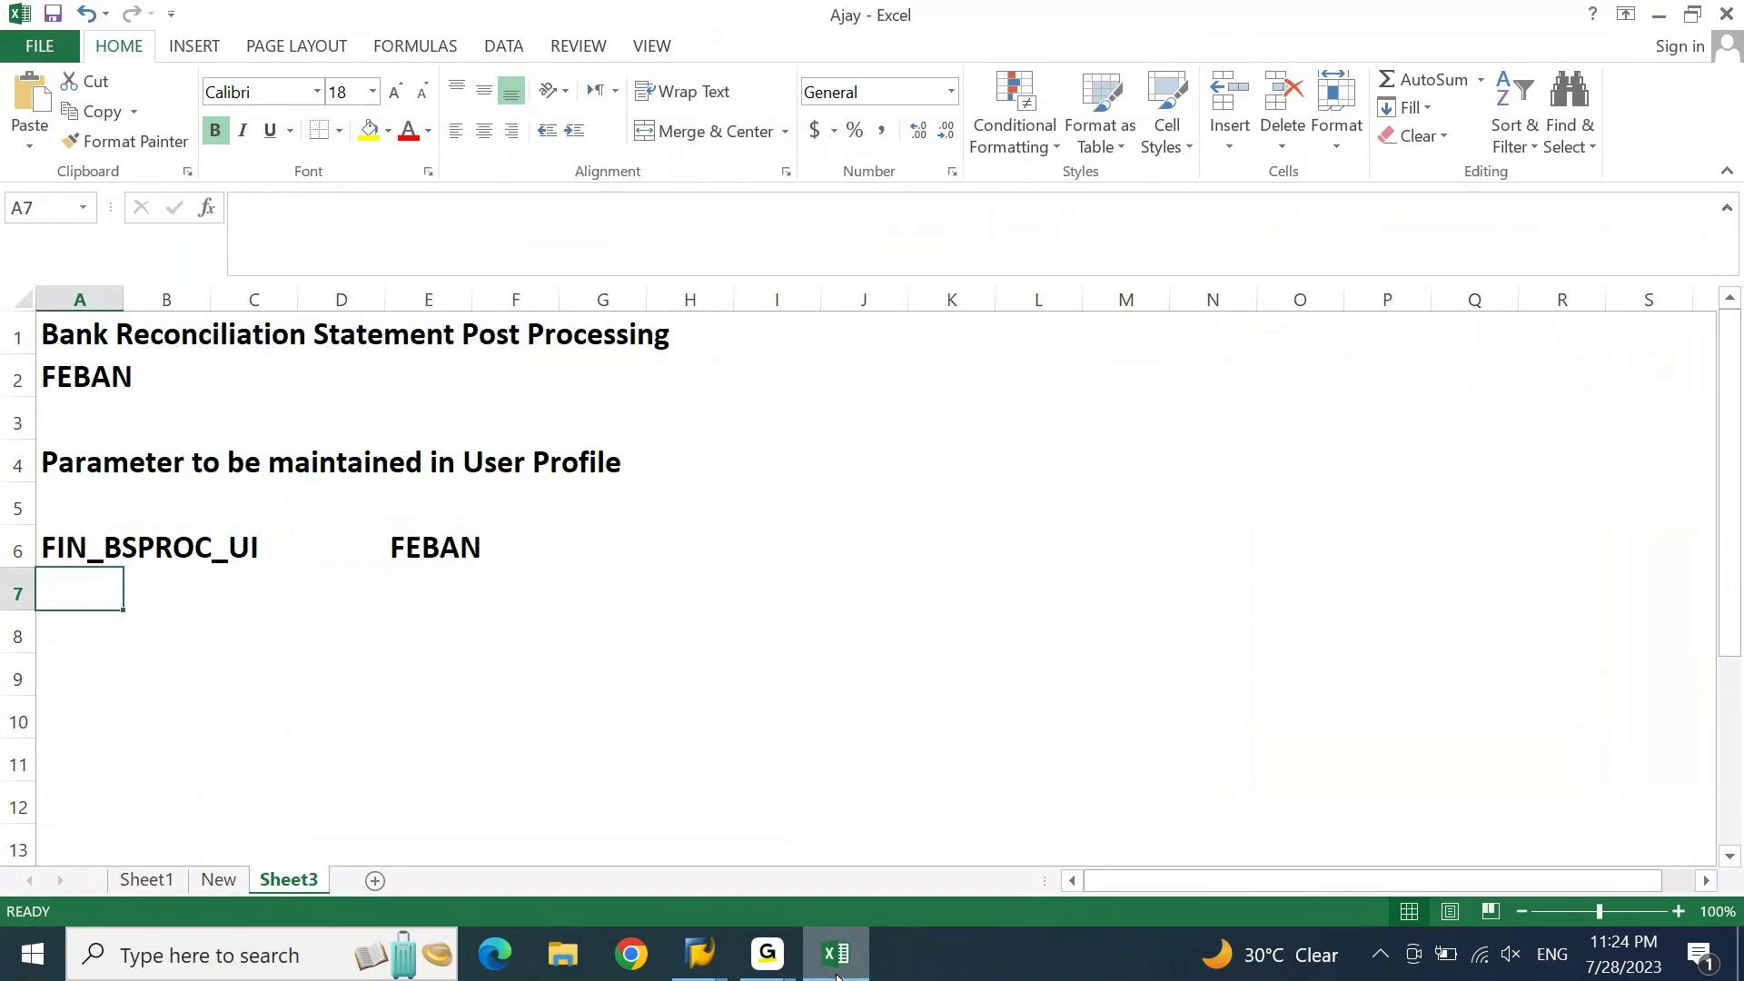
key(Up)
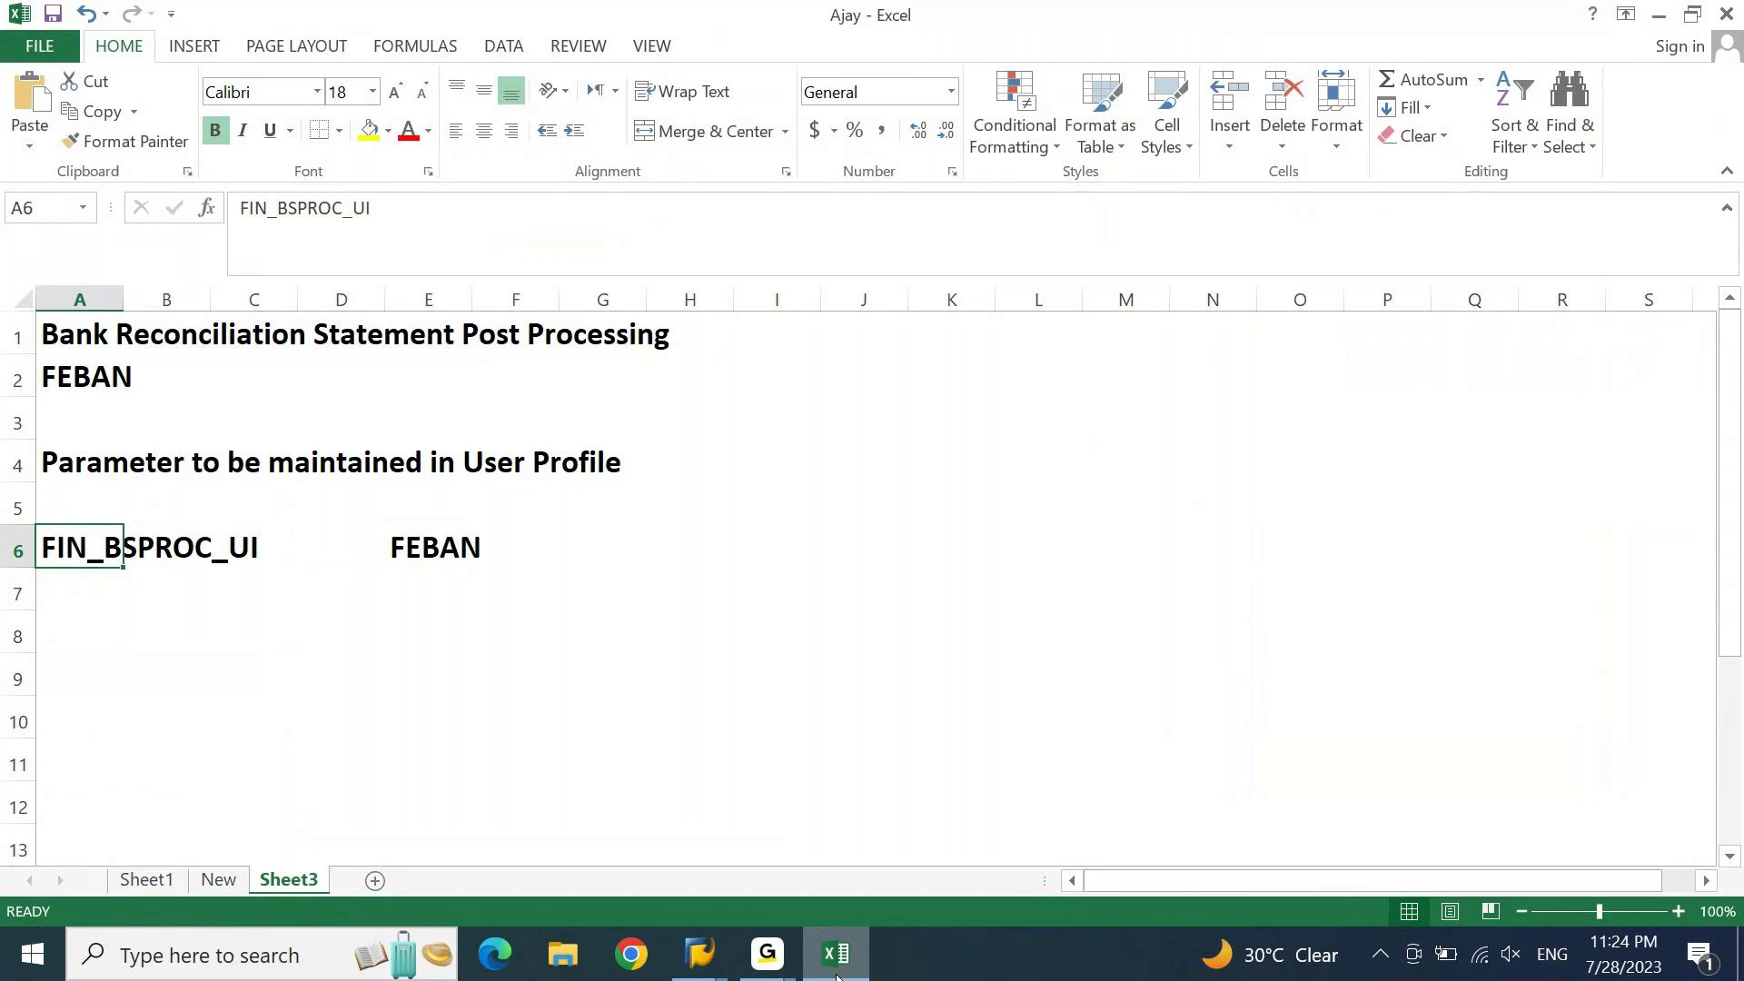
key(Right)
key(Right)
key(Right)
key(Right)
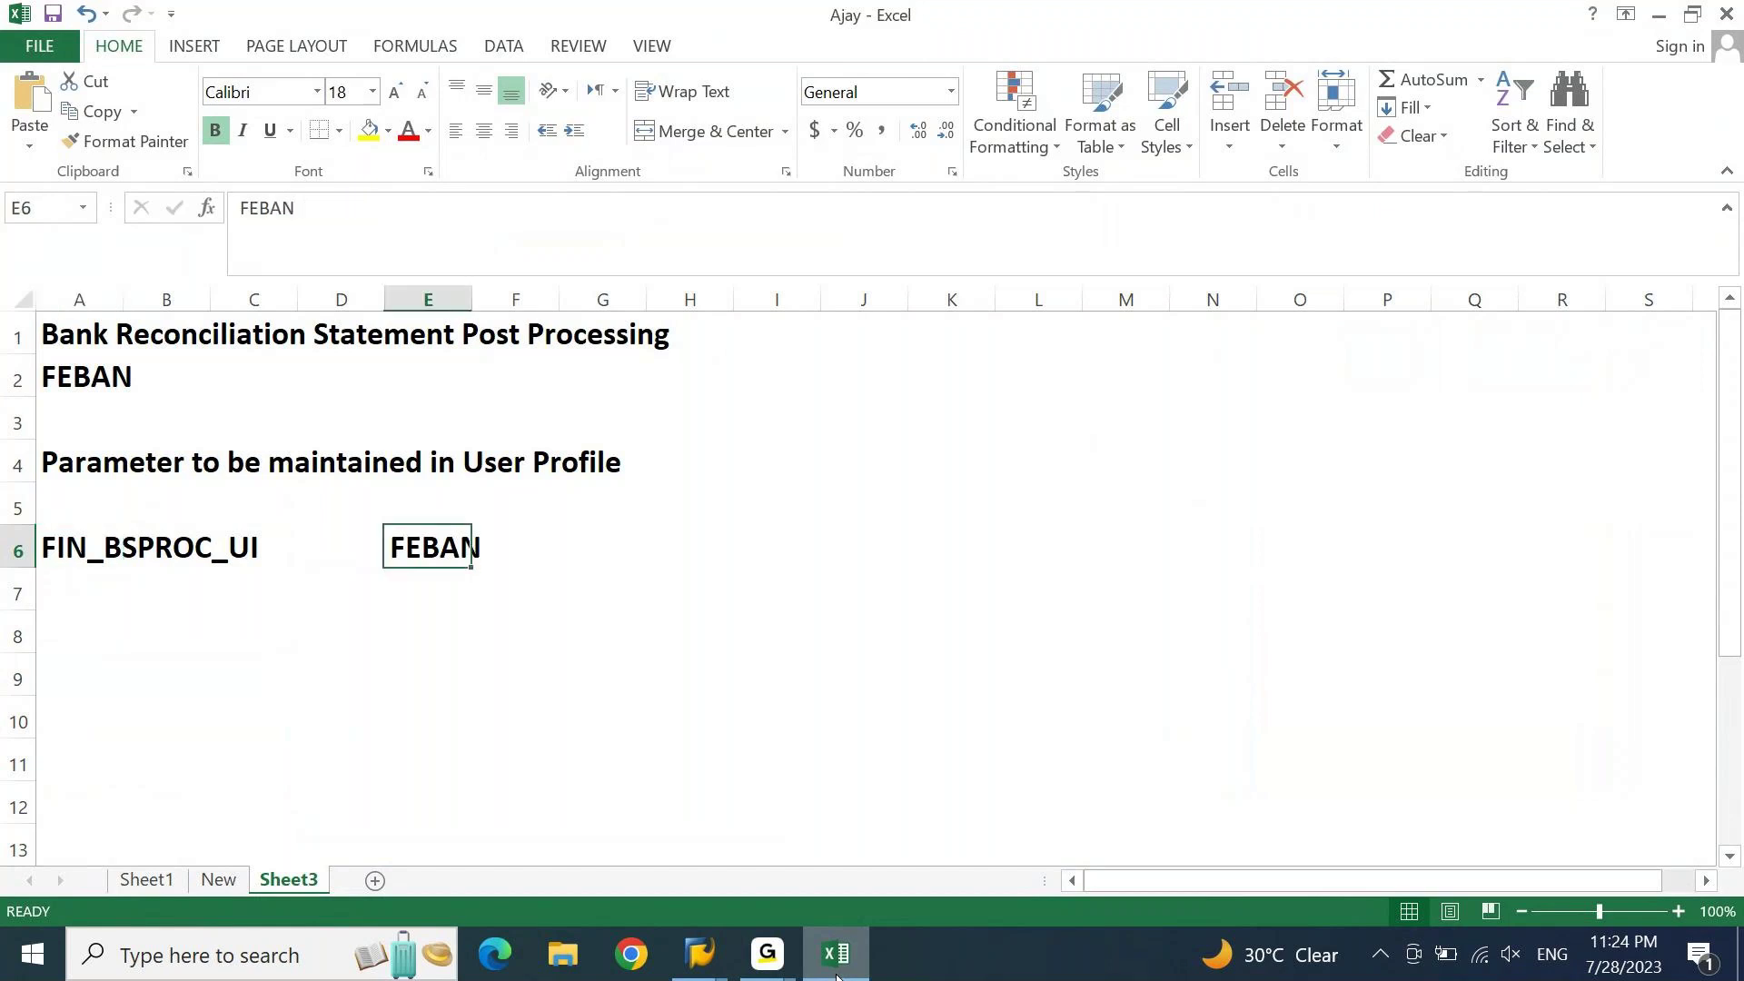
click(700, 955)
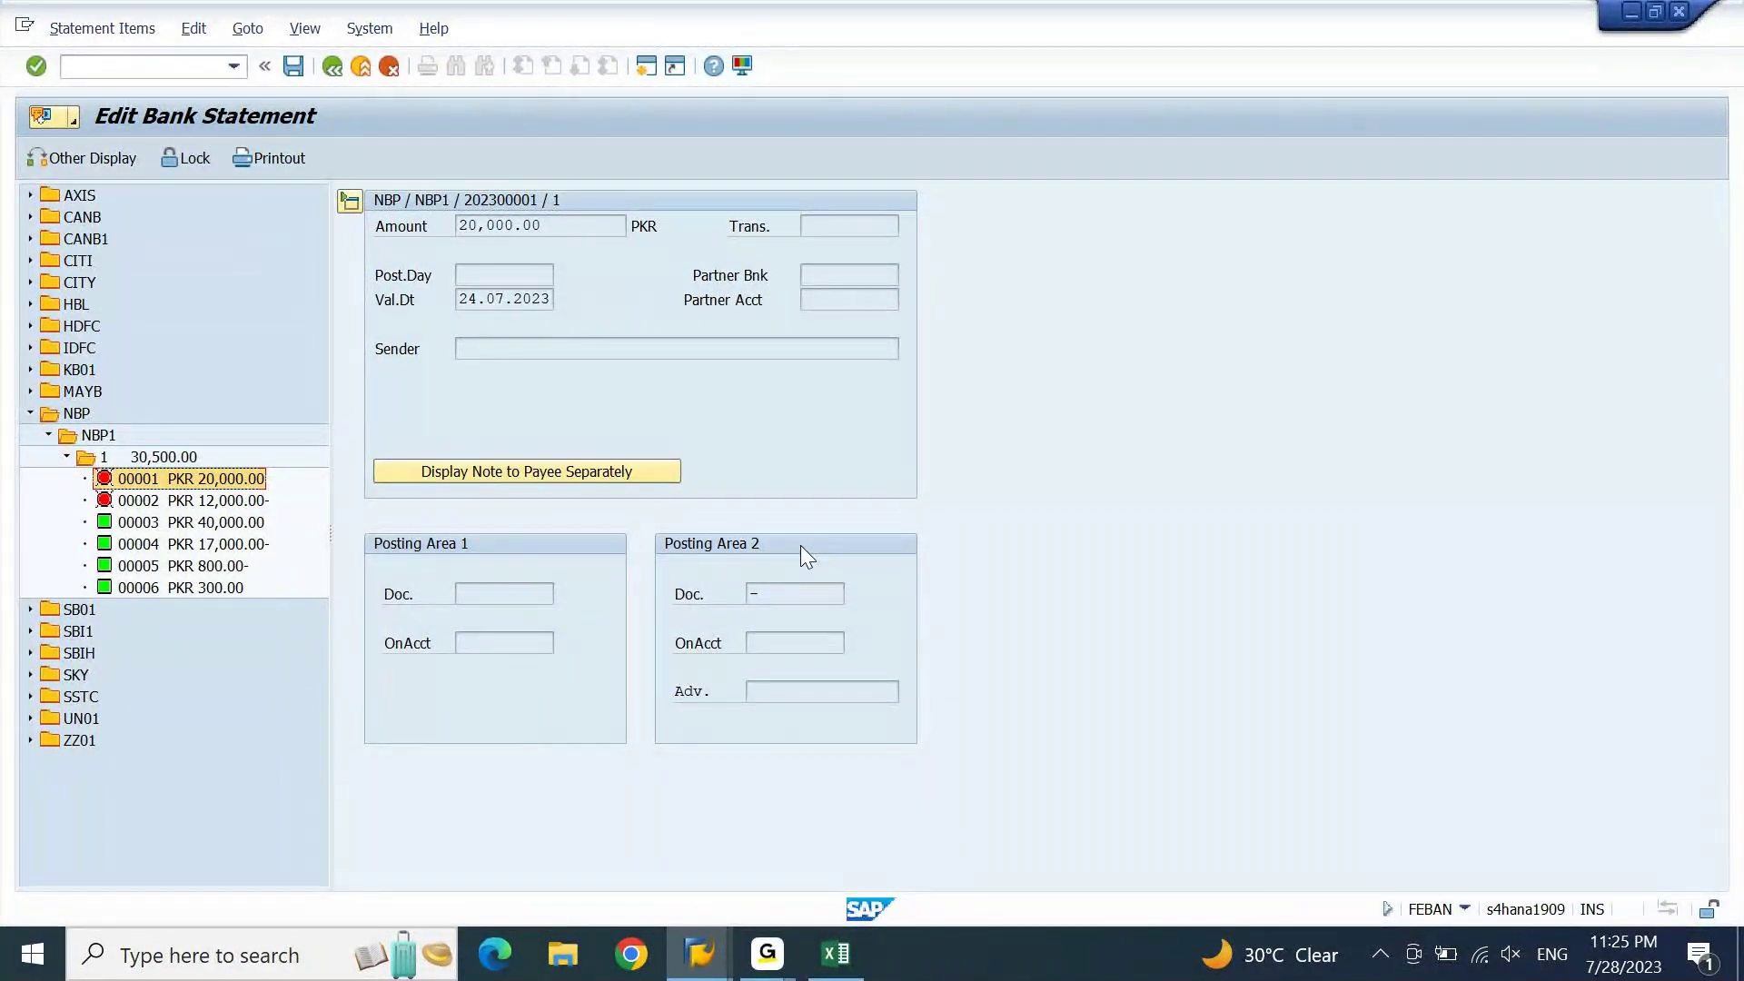
Type FEB_BSPROC into D2 beside FEBAN and copy that cell.
click(861, 970)
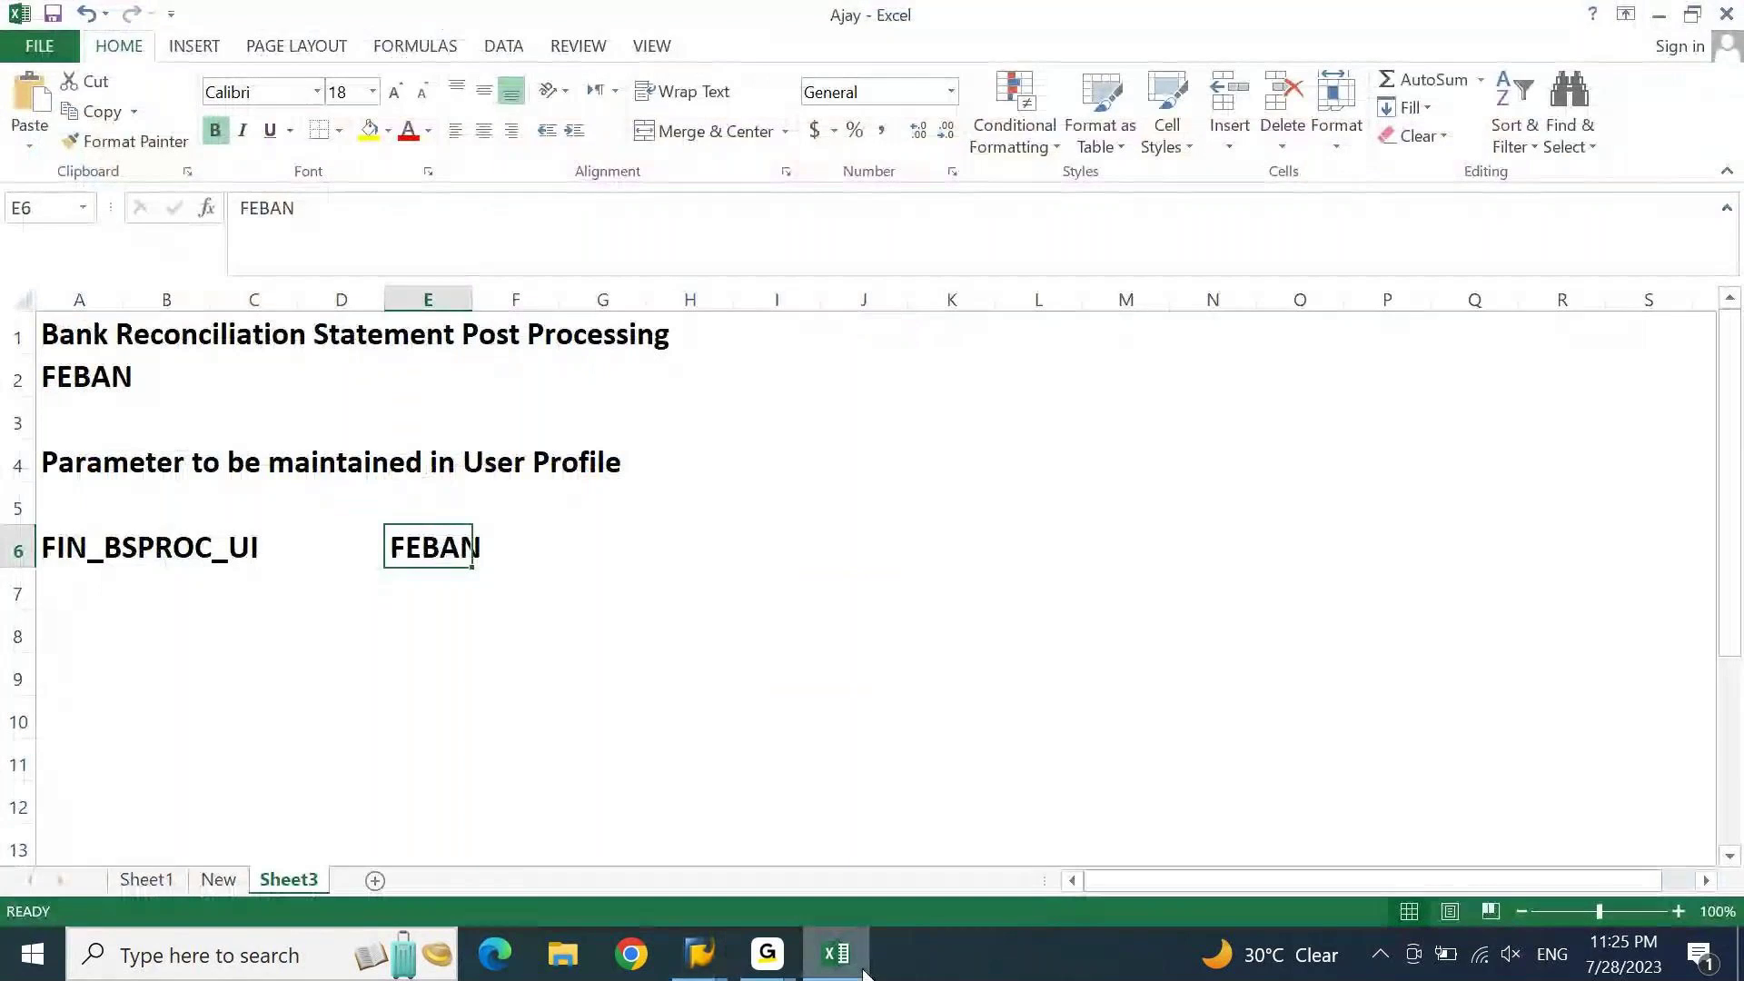
key(Home)
key(Up)
key(Up)
key(Up)
key(Up)
key(Right)
key(Right)
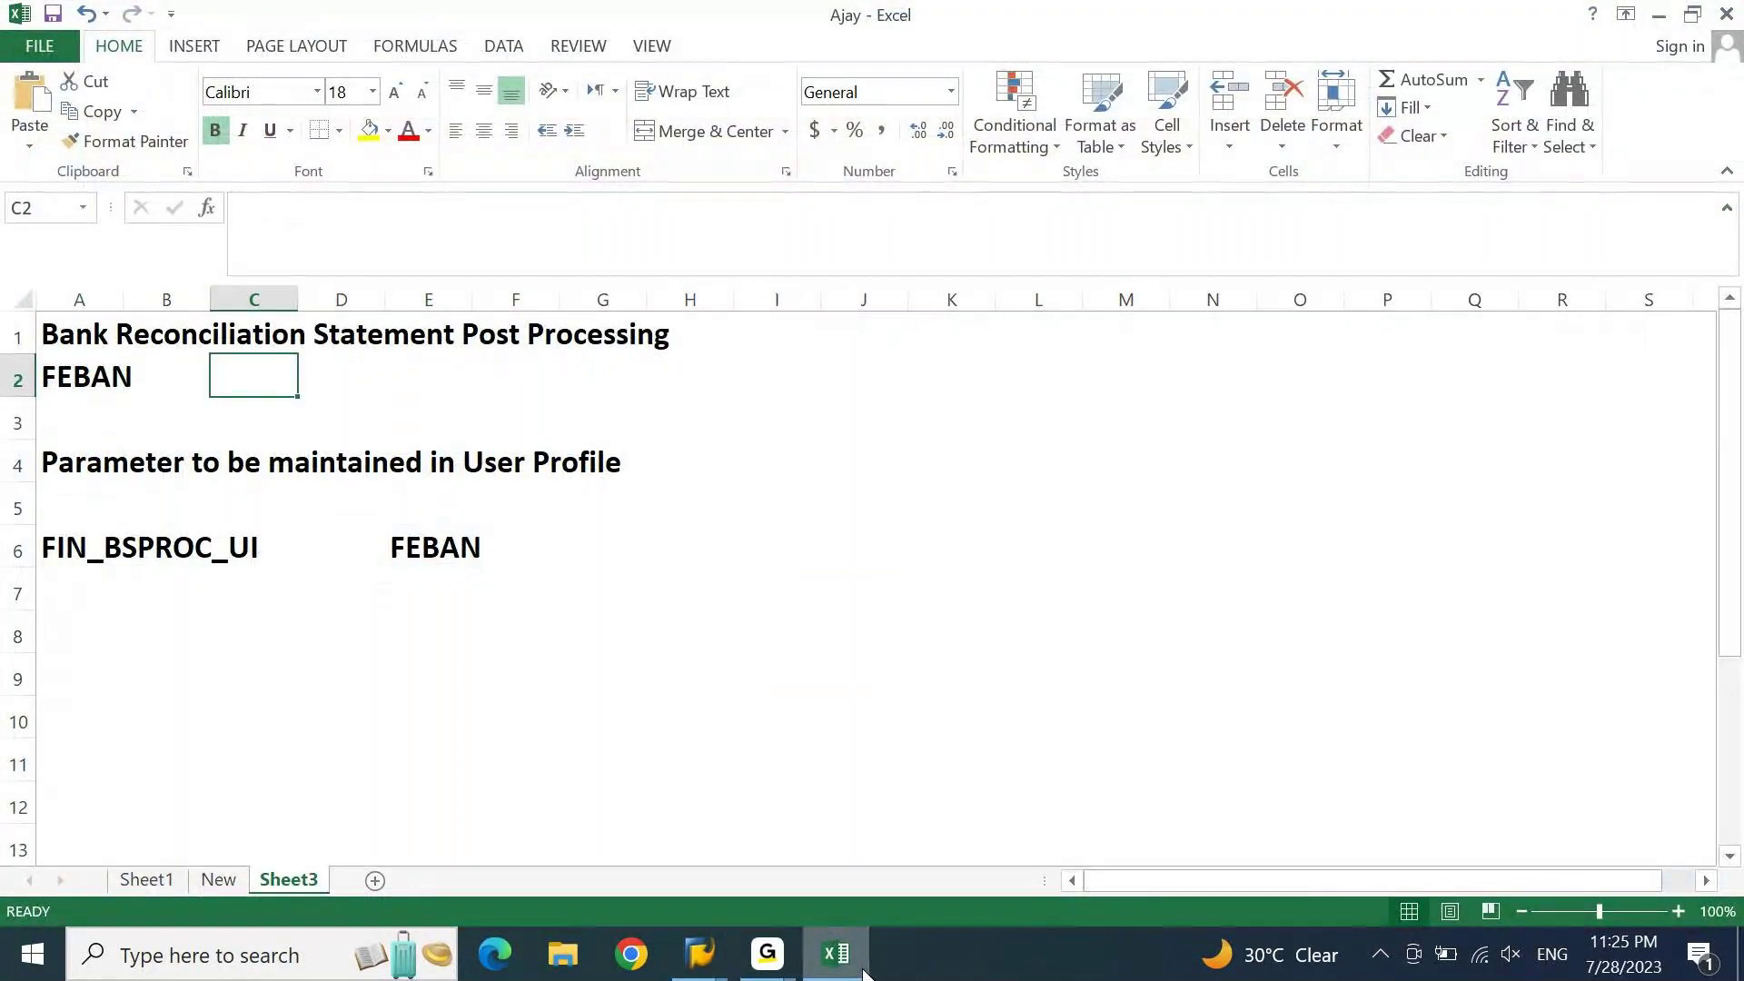
key(Right)
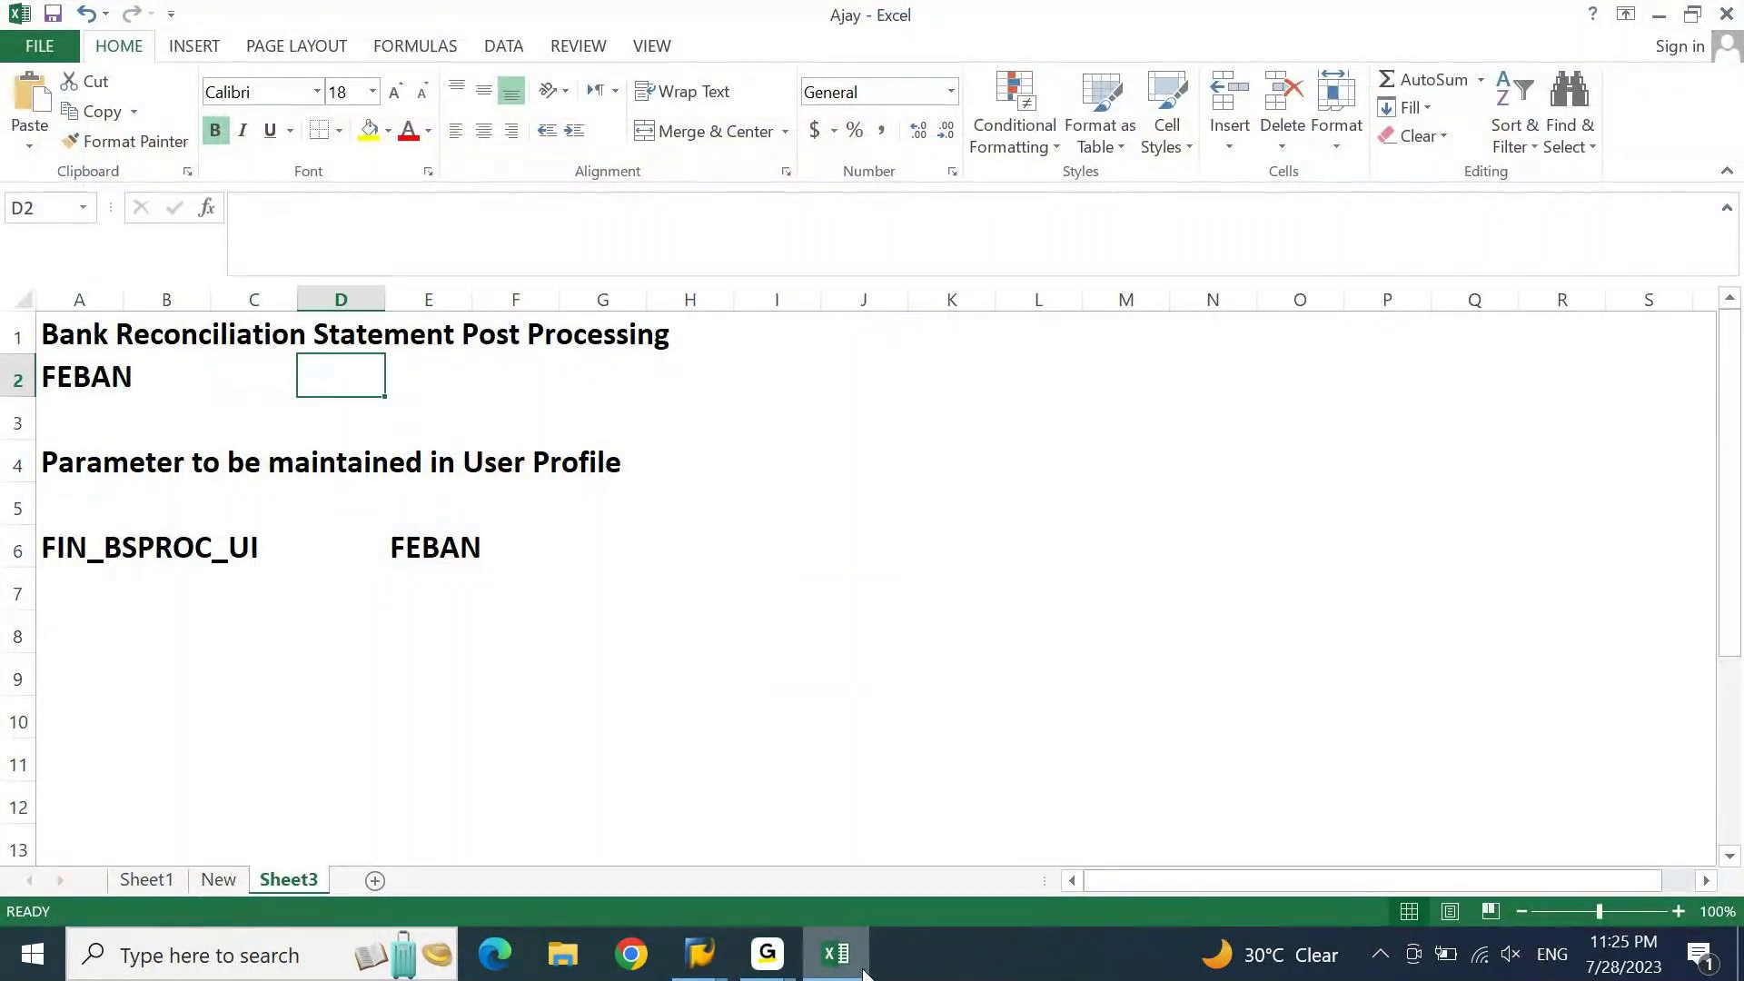
text(FEB)
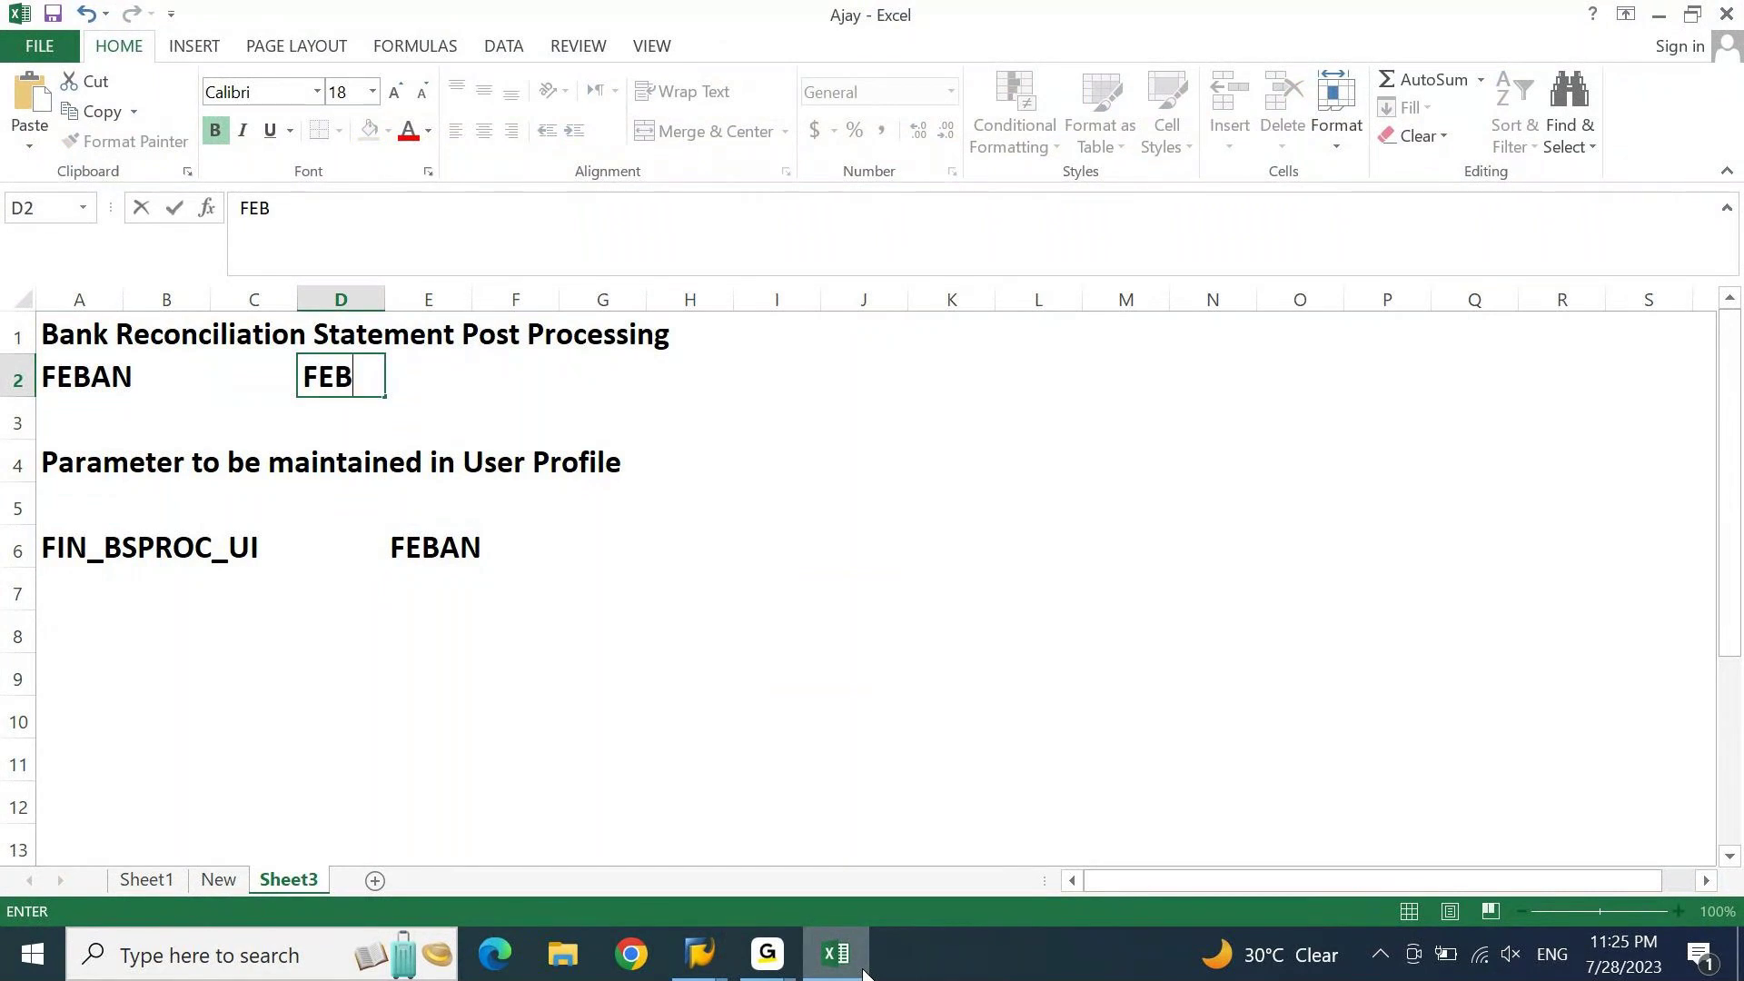
text(_BSPROC)
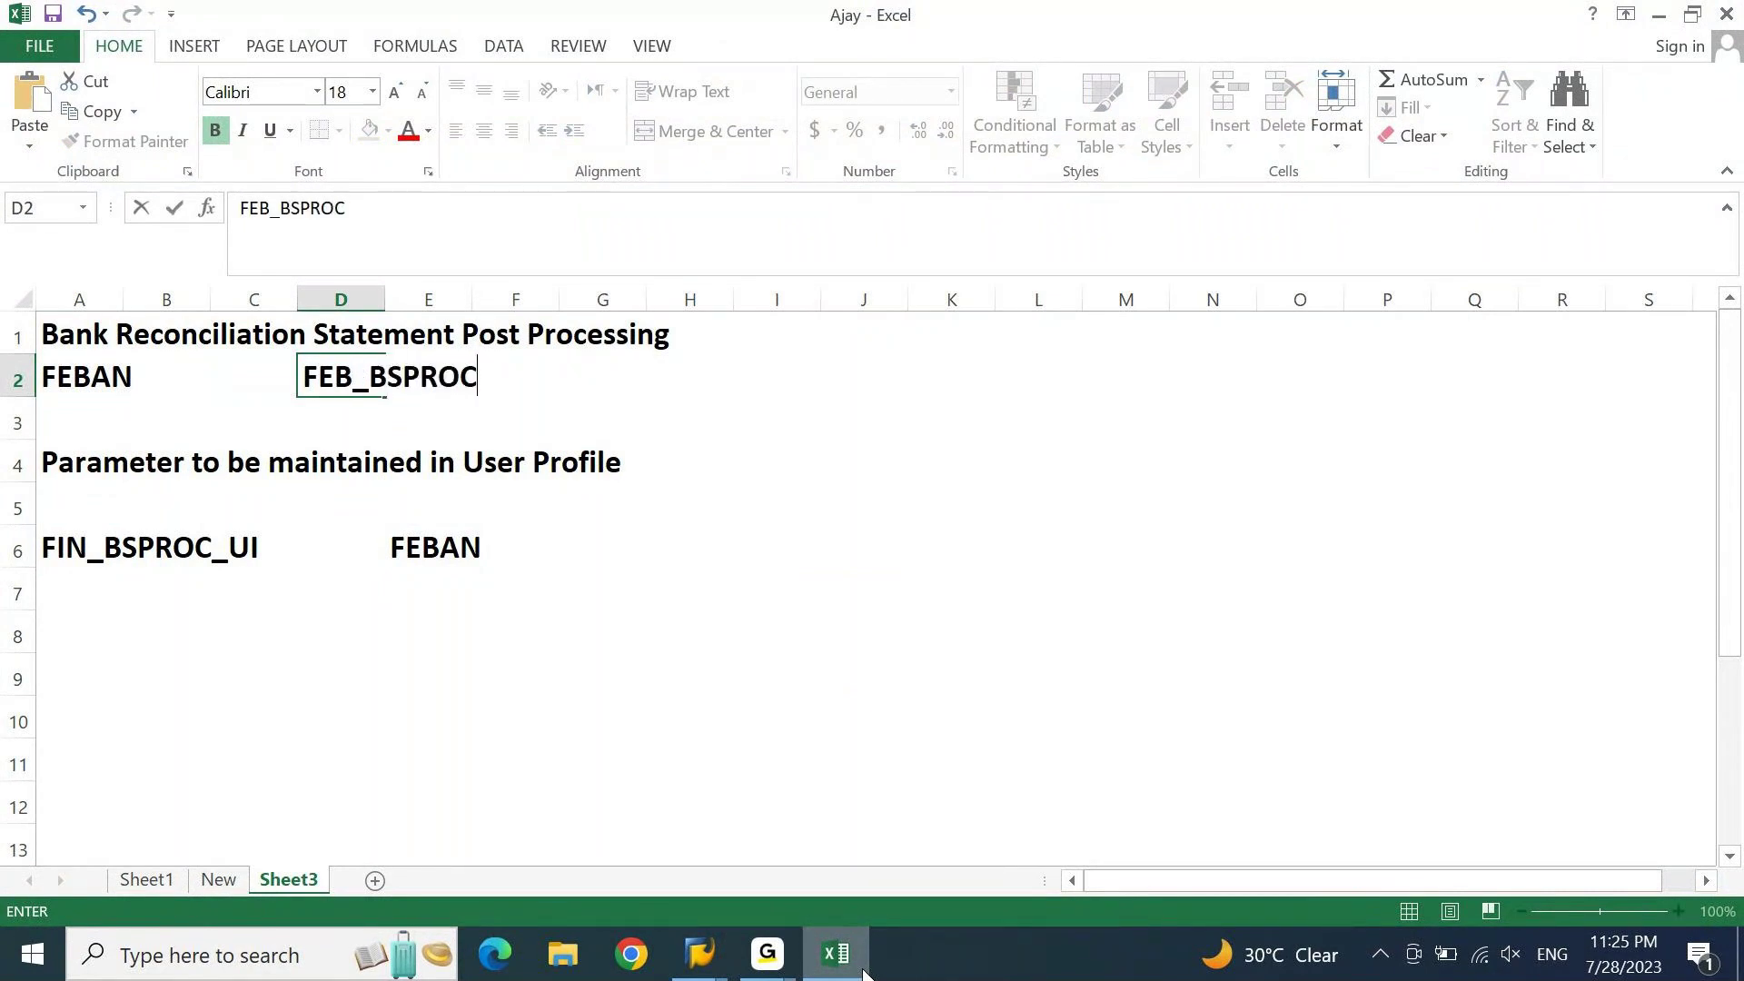
key(Right)
key(Left)
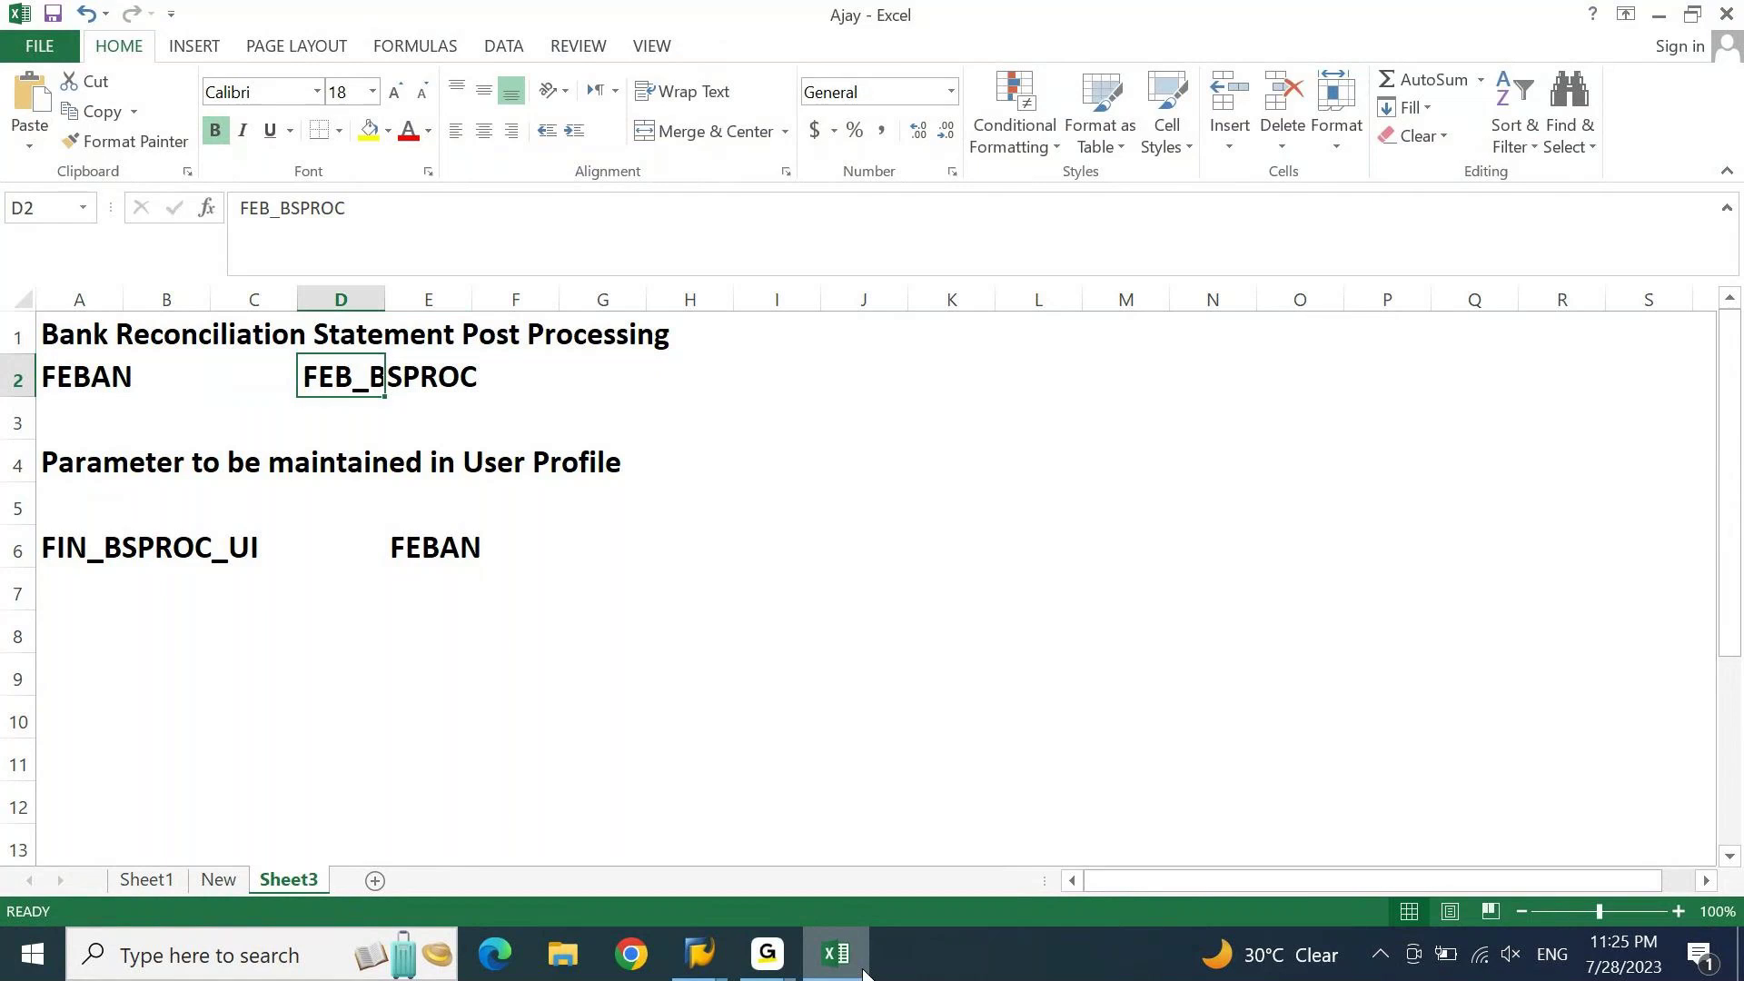
key(ctrl+c)
Leave the current SAP transaction with /n and start FEB_BSPROC.
click(706, 955)
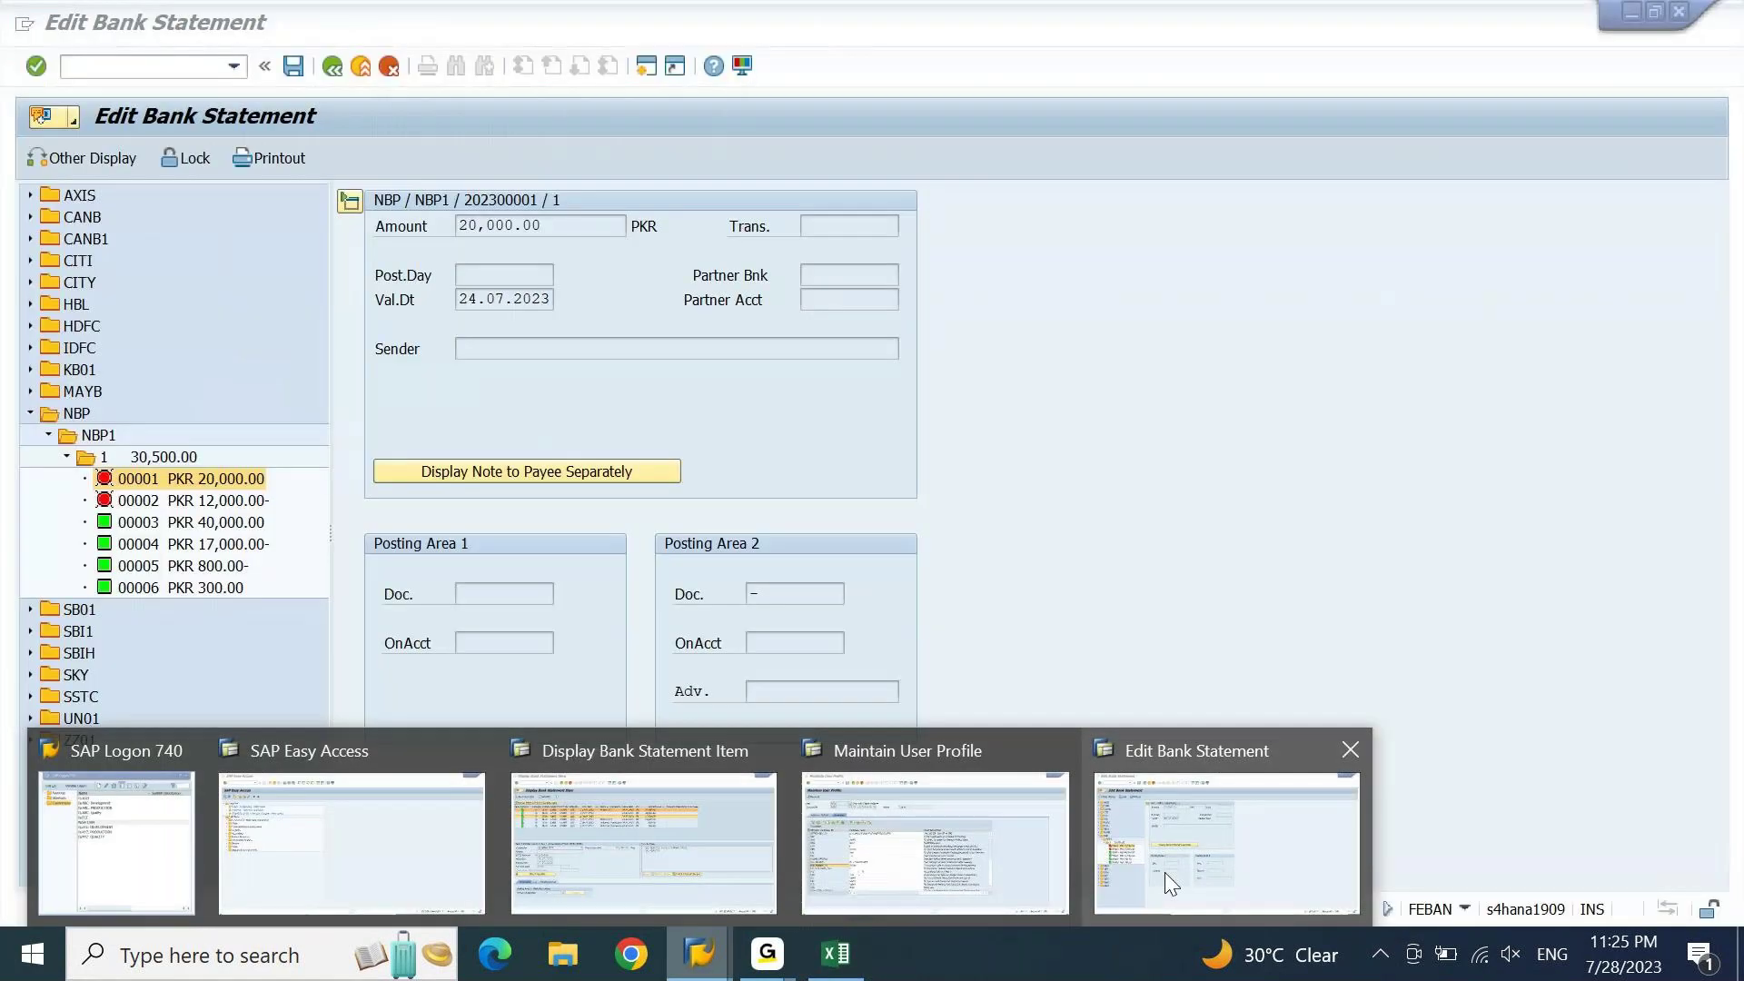
mouse_move(913, 841)
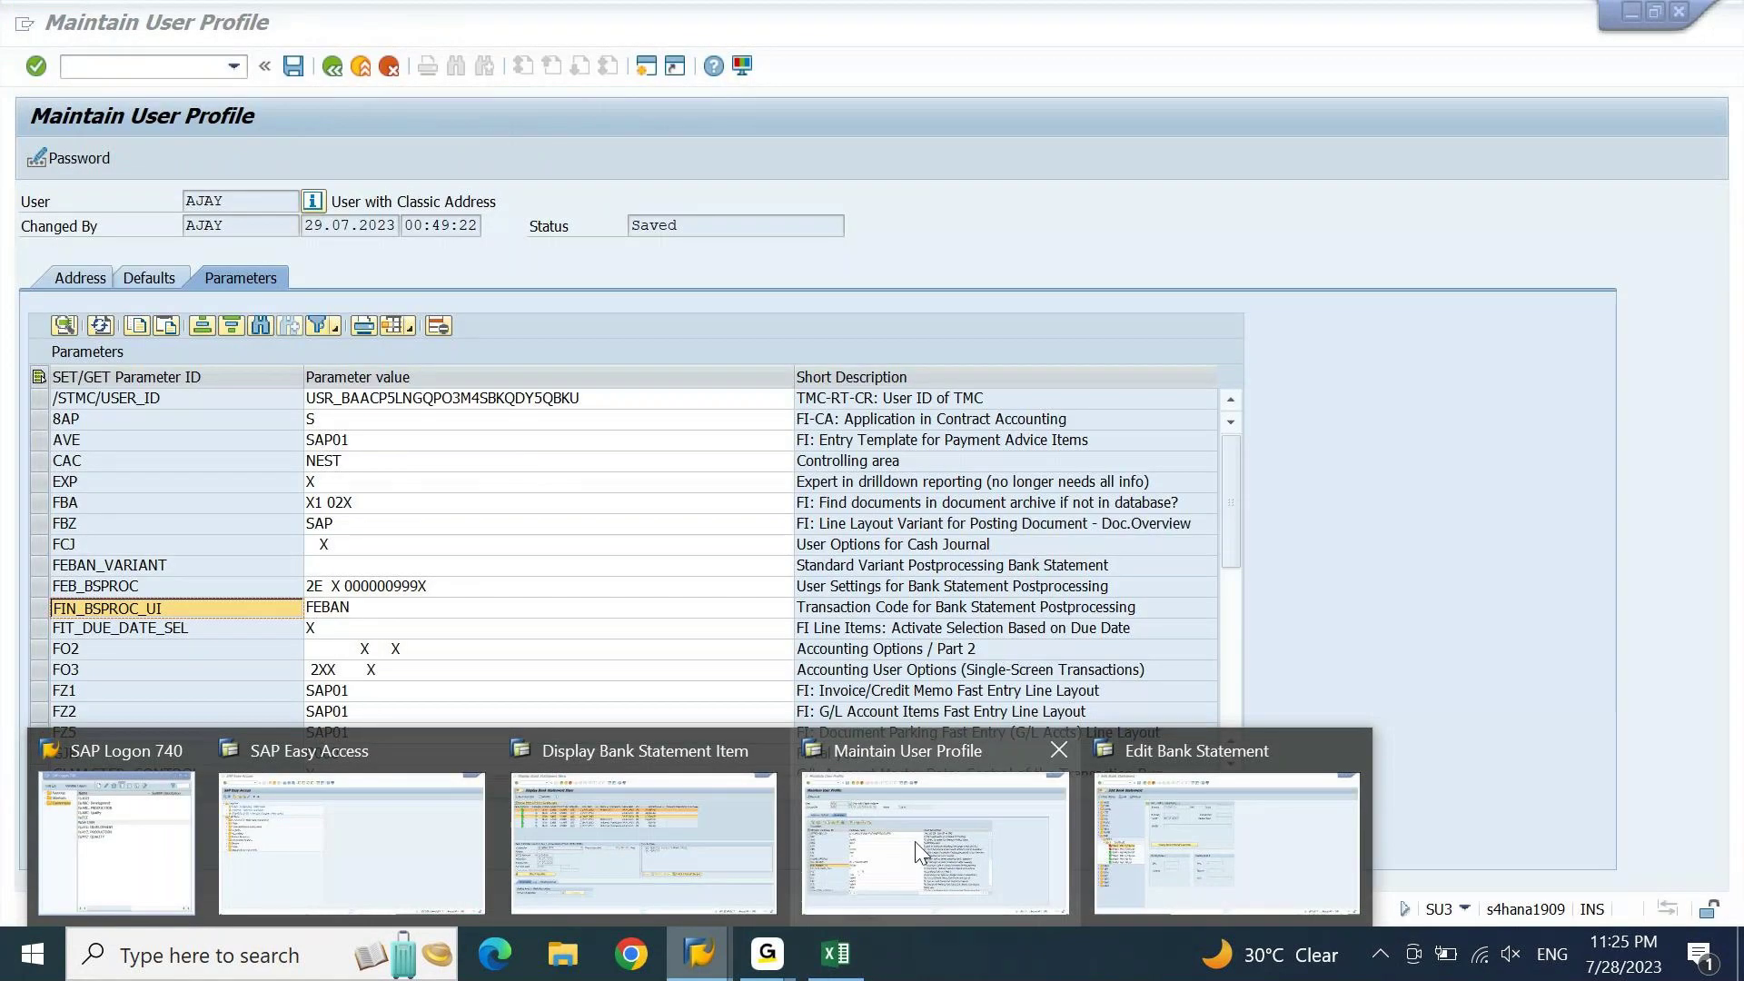
click(644, 841)
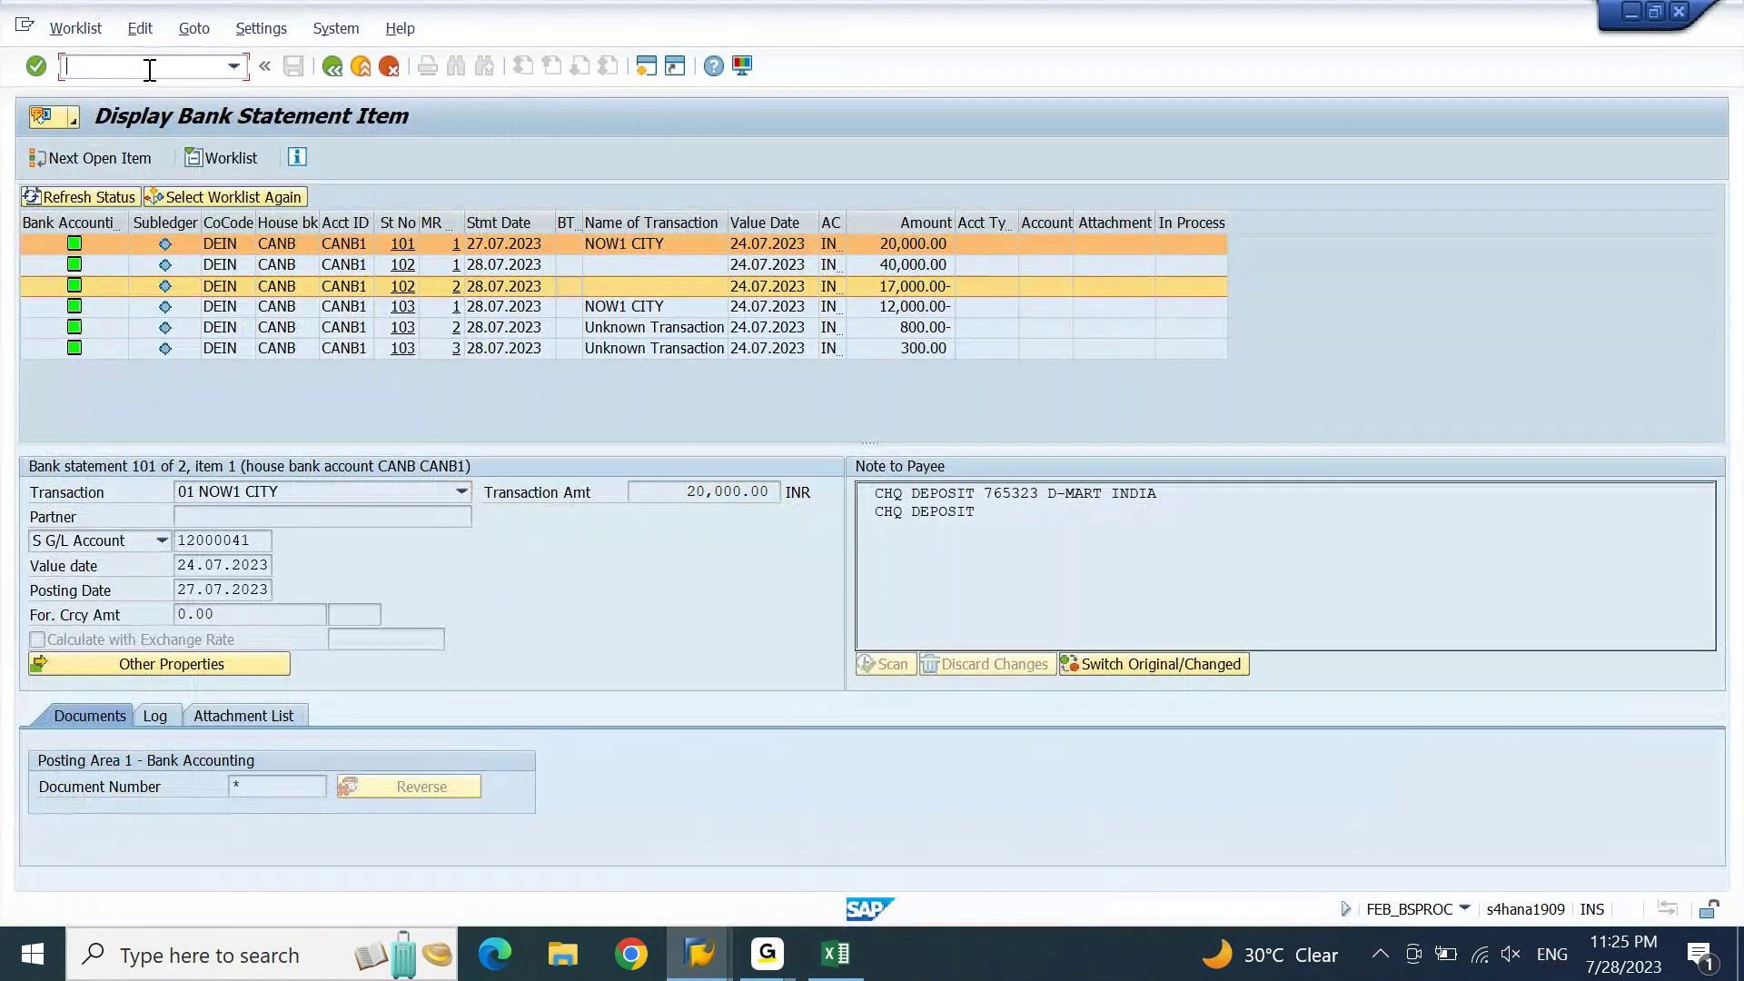
text(/n)
key(Return)
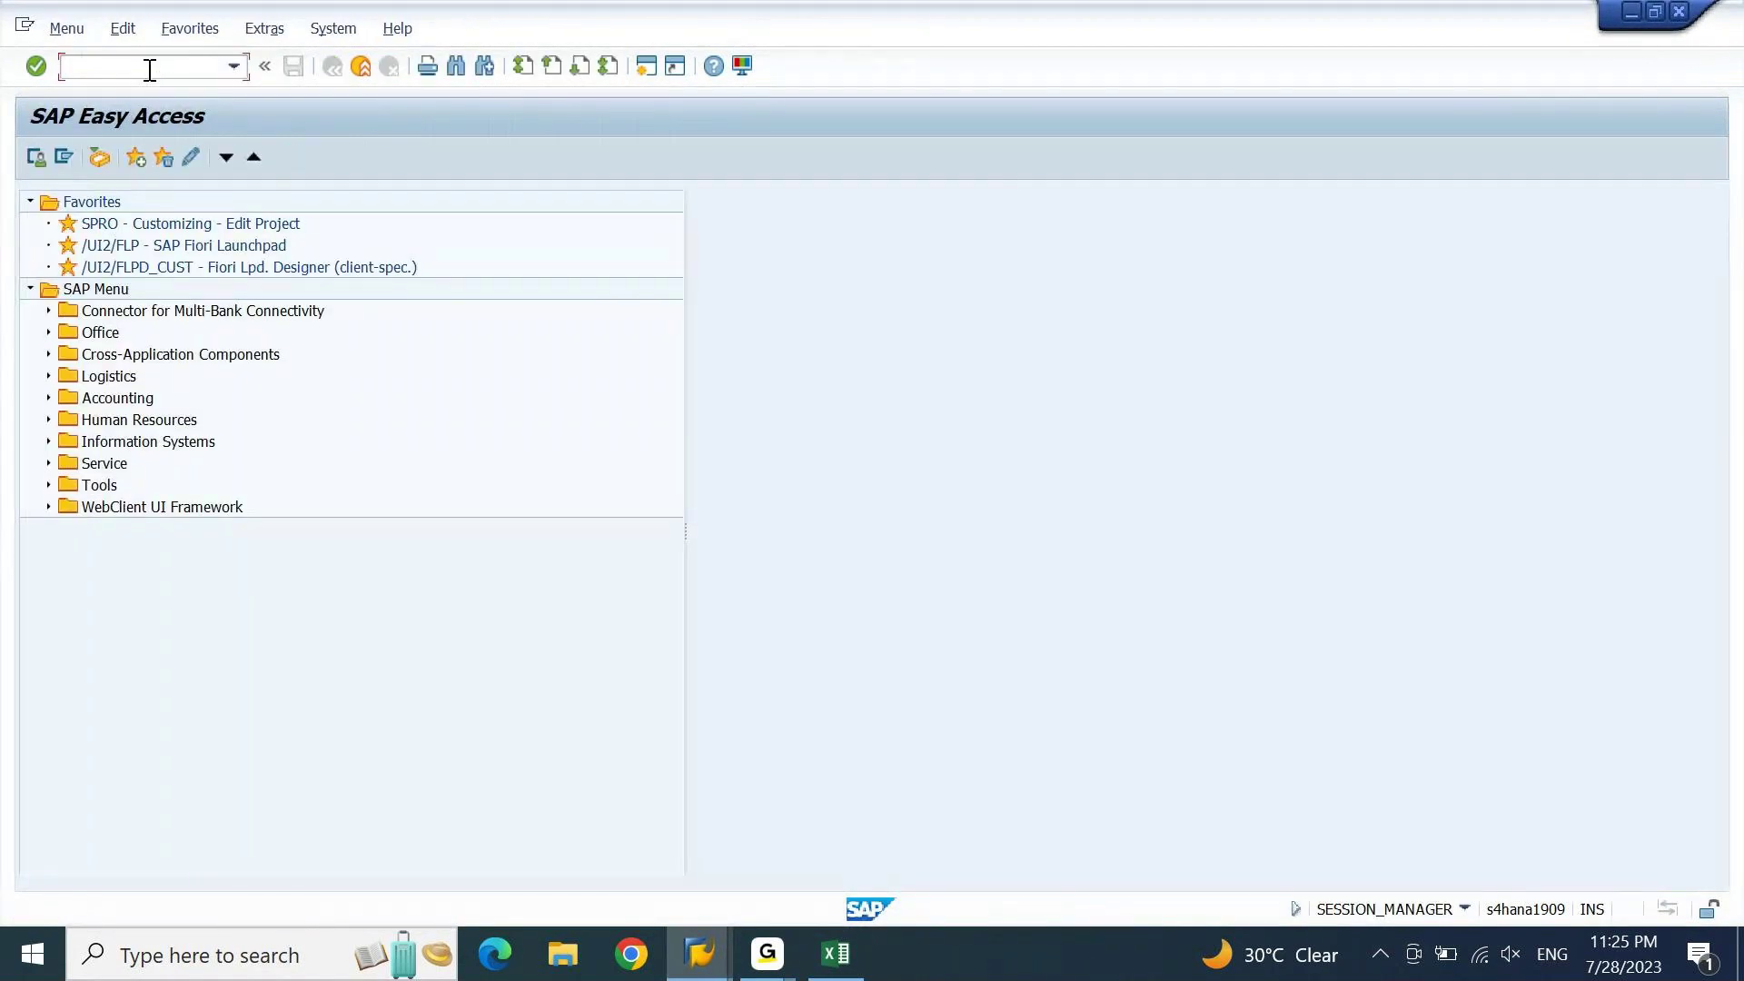
text(FEB_BSPROC)
key(Return)
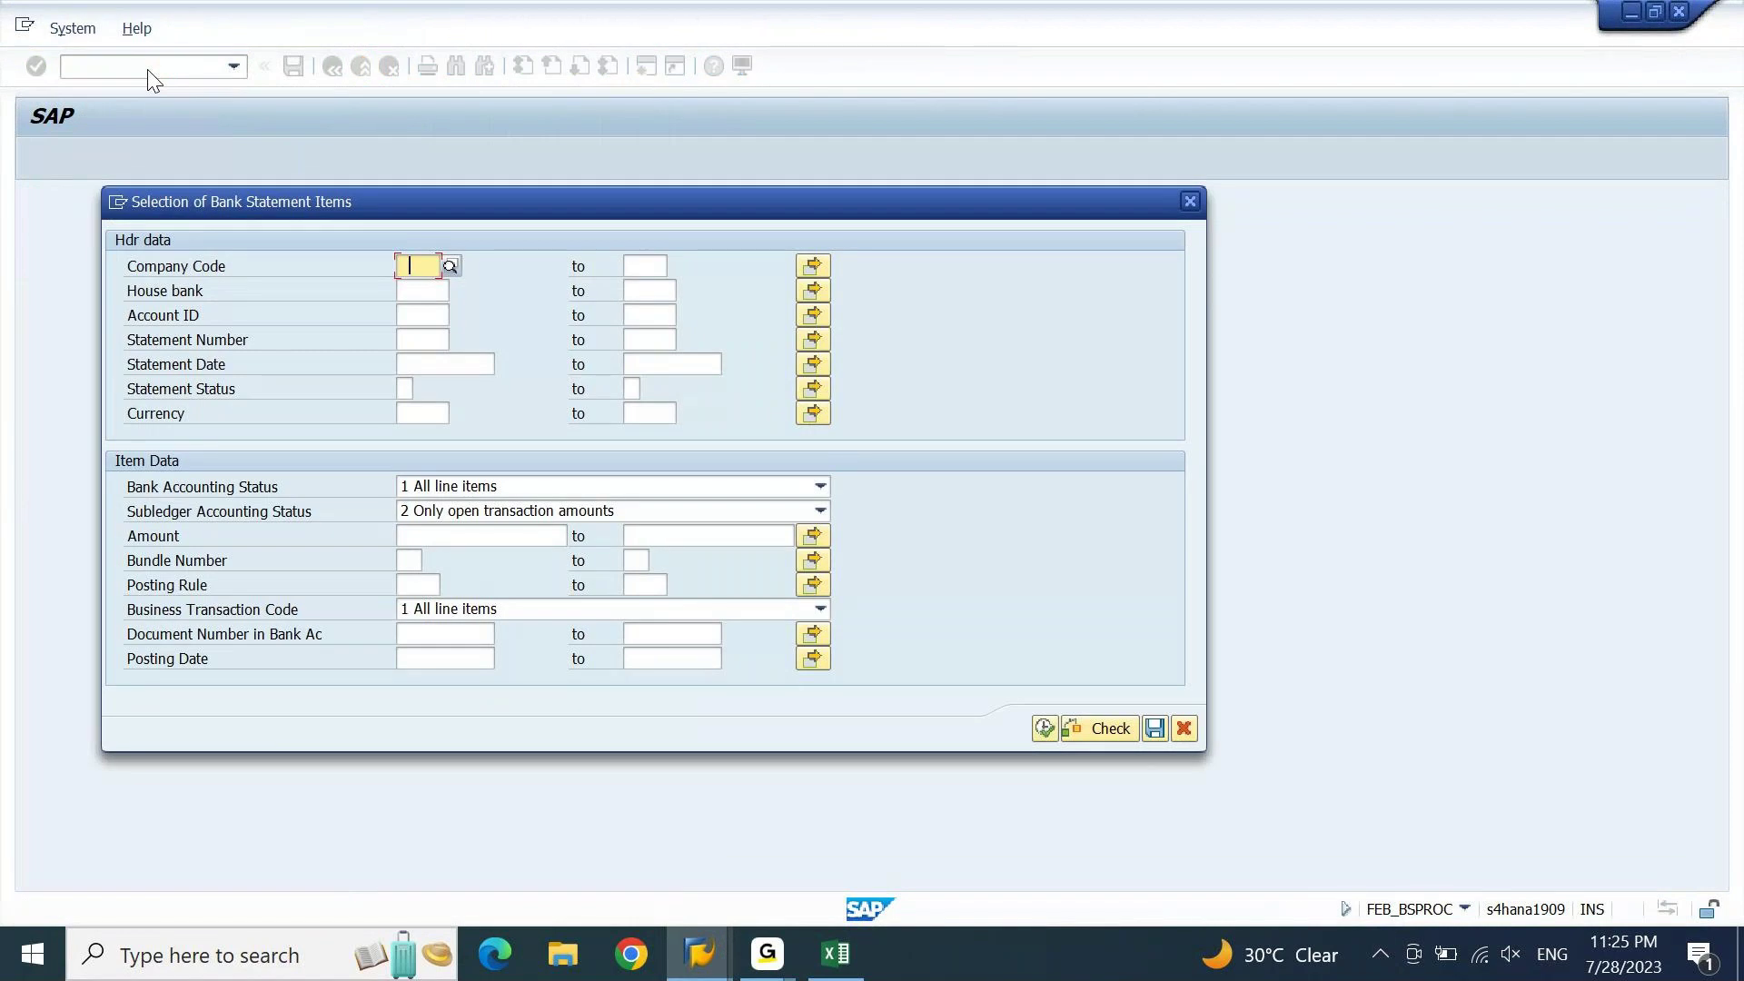
Select company code DEIN with Subledger Accounting Status '1 All line items' and execute.
text(DEIN)
click(537, 514)
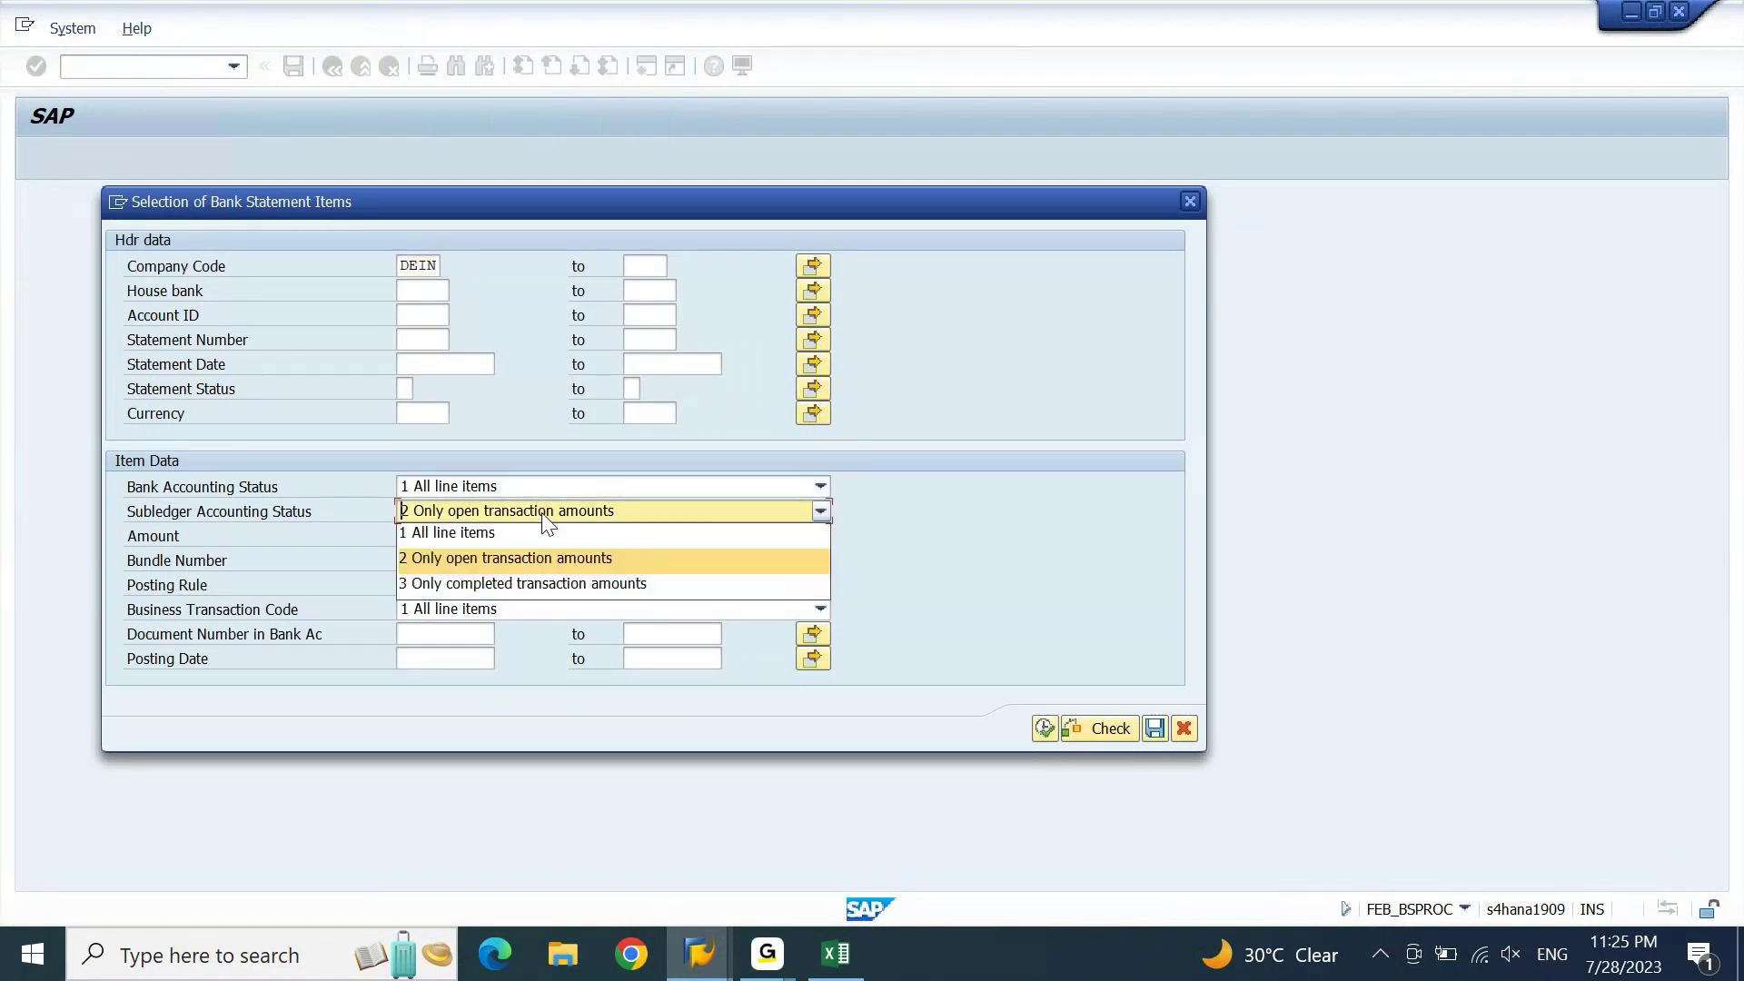
click(532, 530)
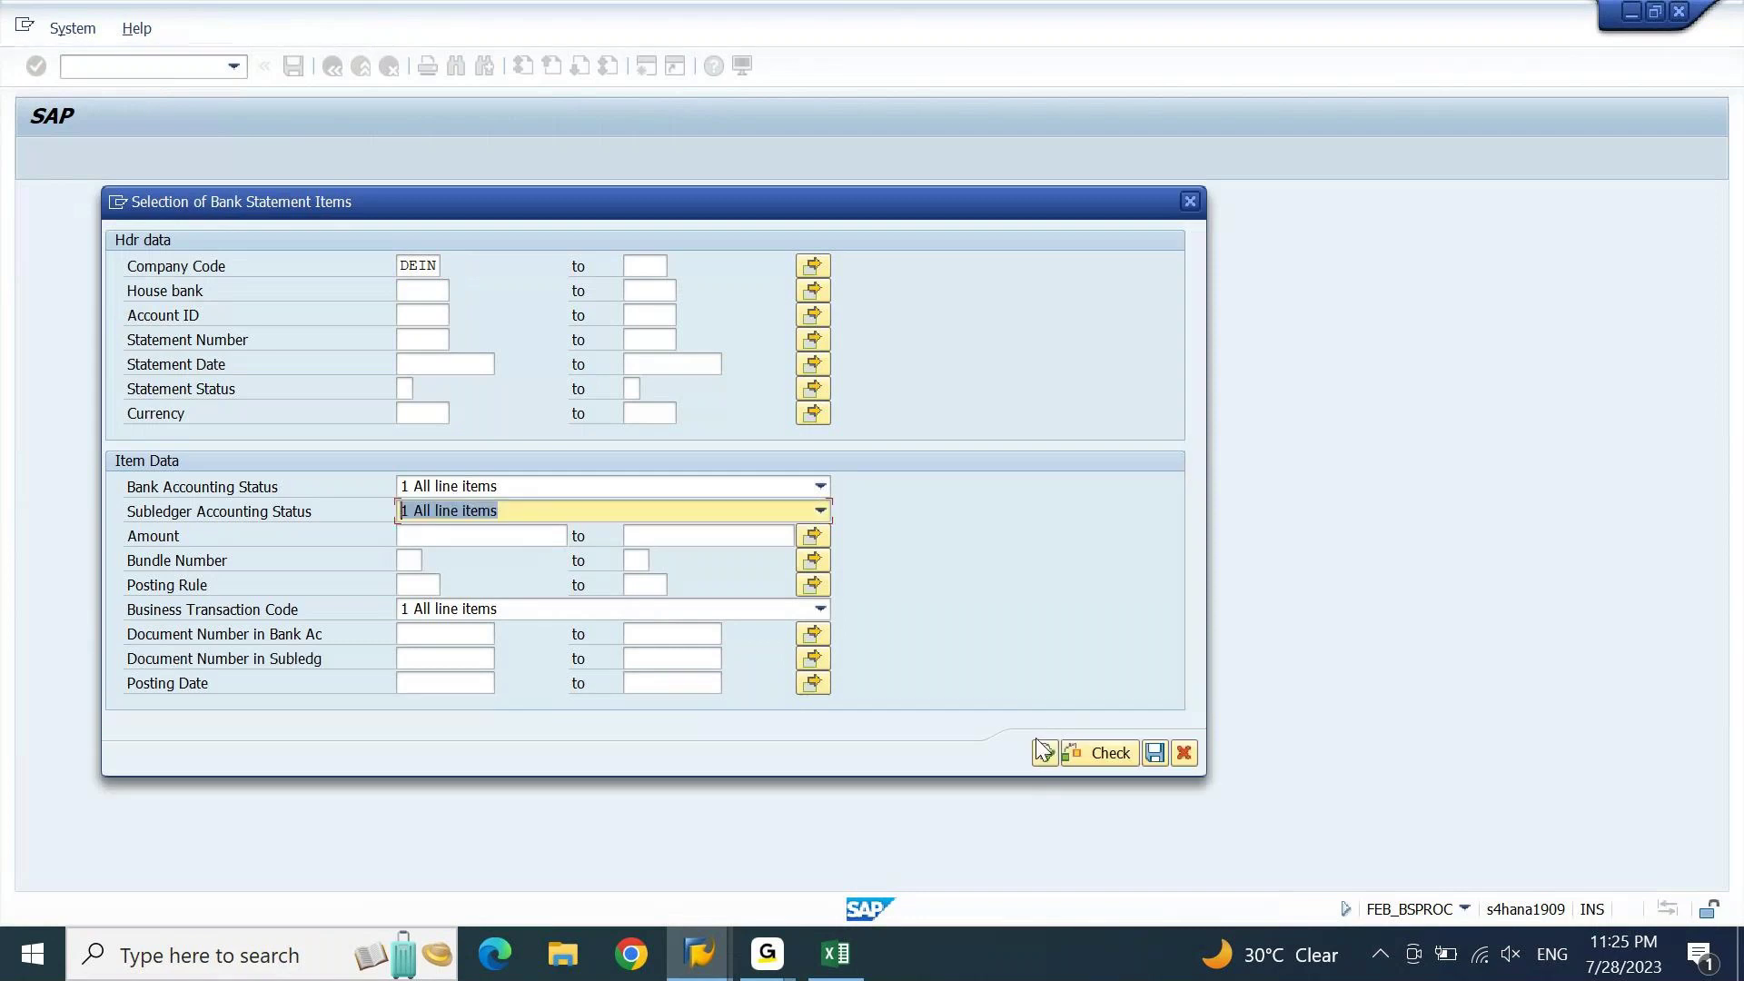
click(1046, 753)
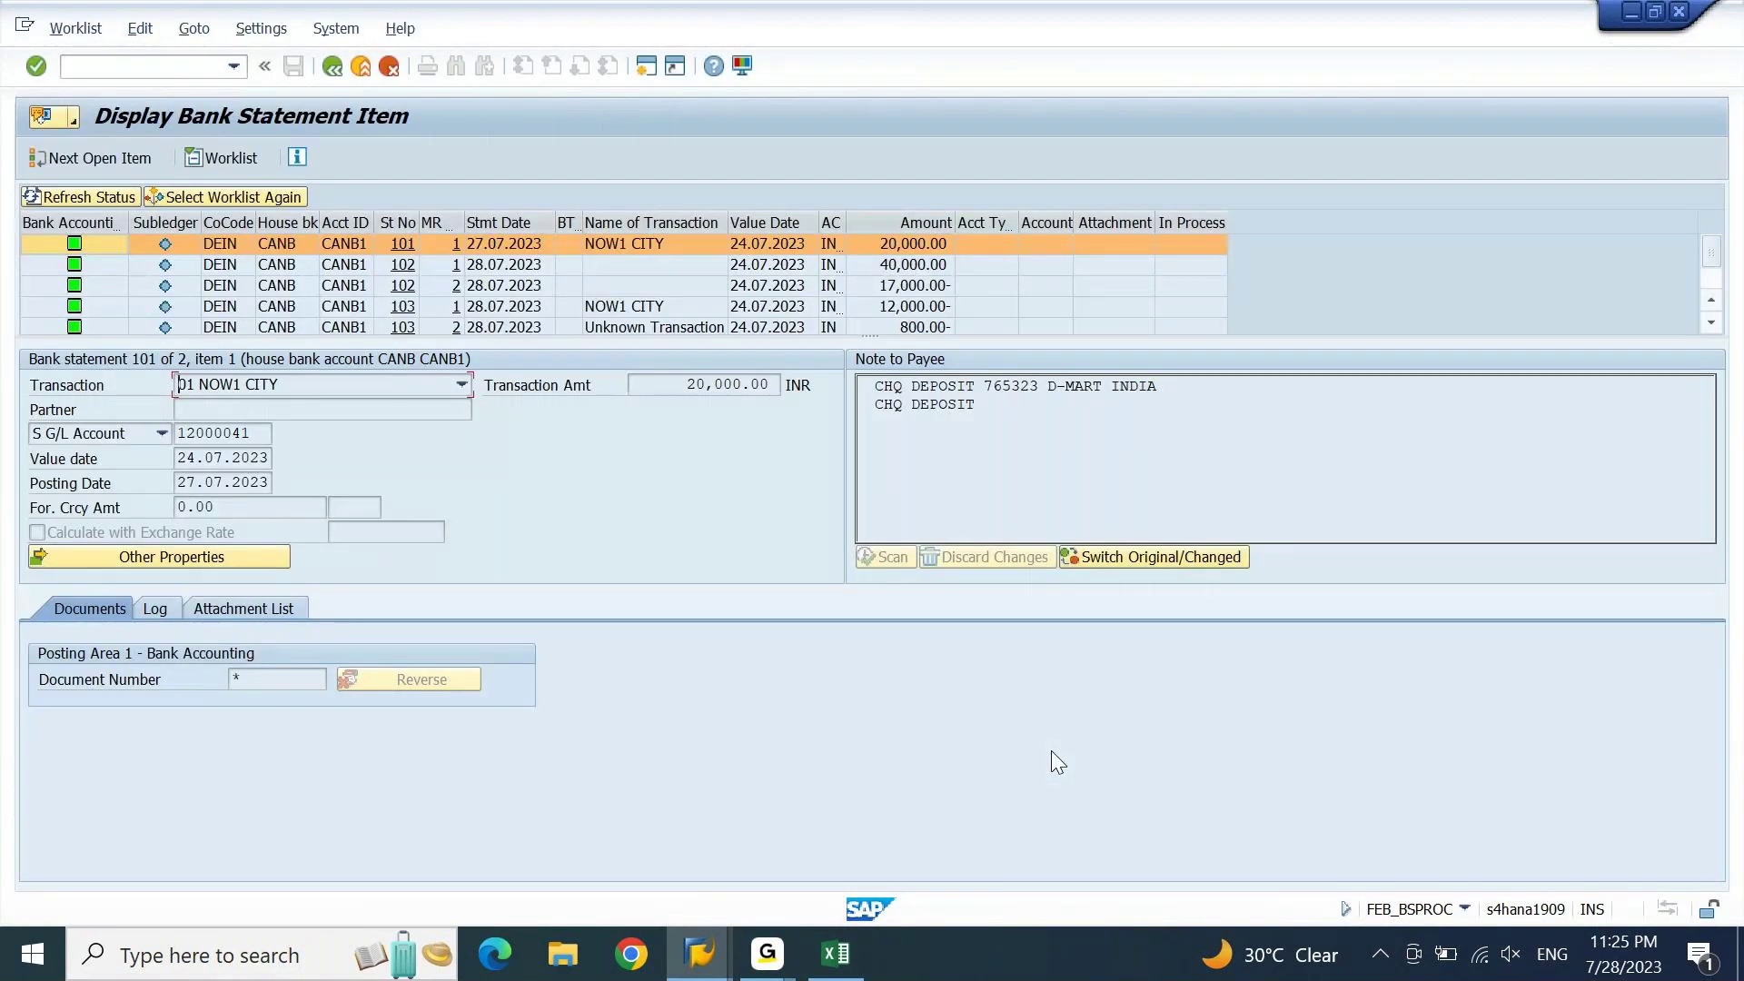
Bring the NBP1 Edit Bank Statement window forward and restore it down to a smaller size.
mouse_move(698, 954)
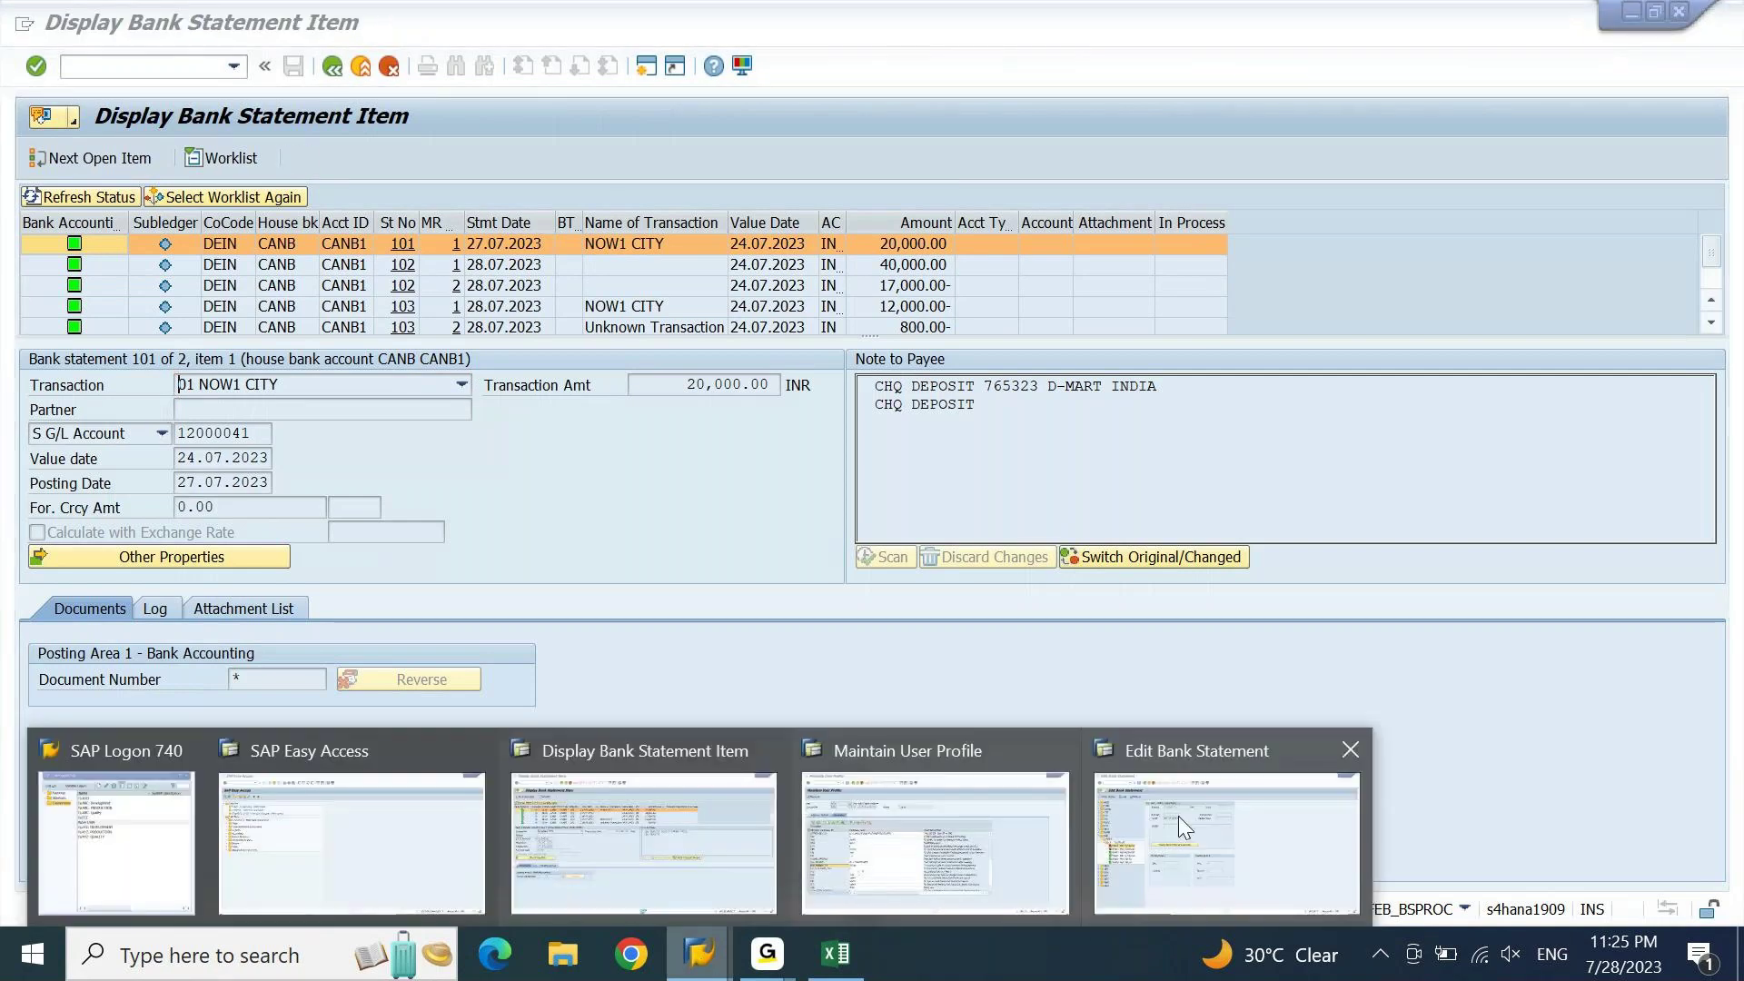
click(1240, 829)
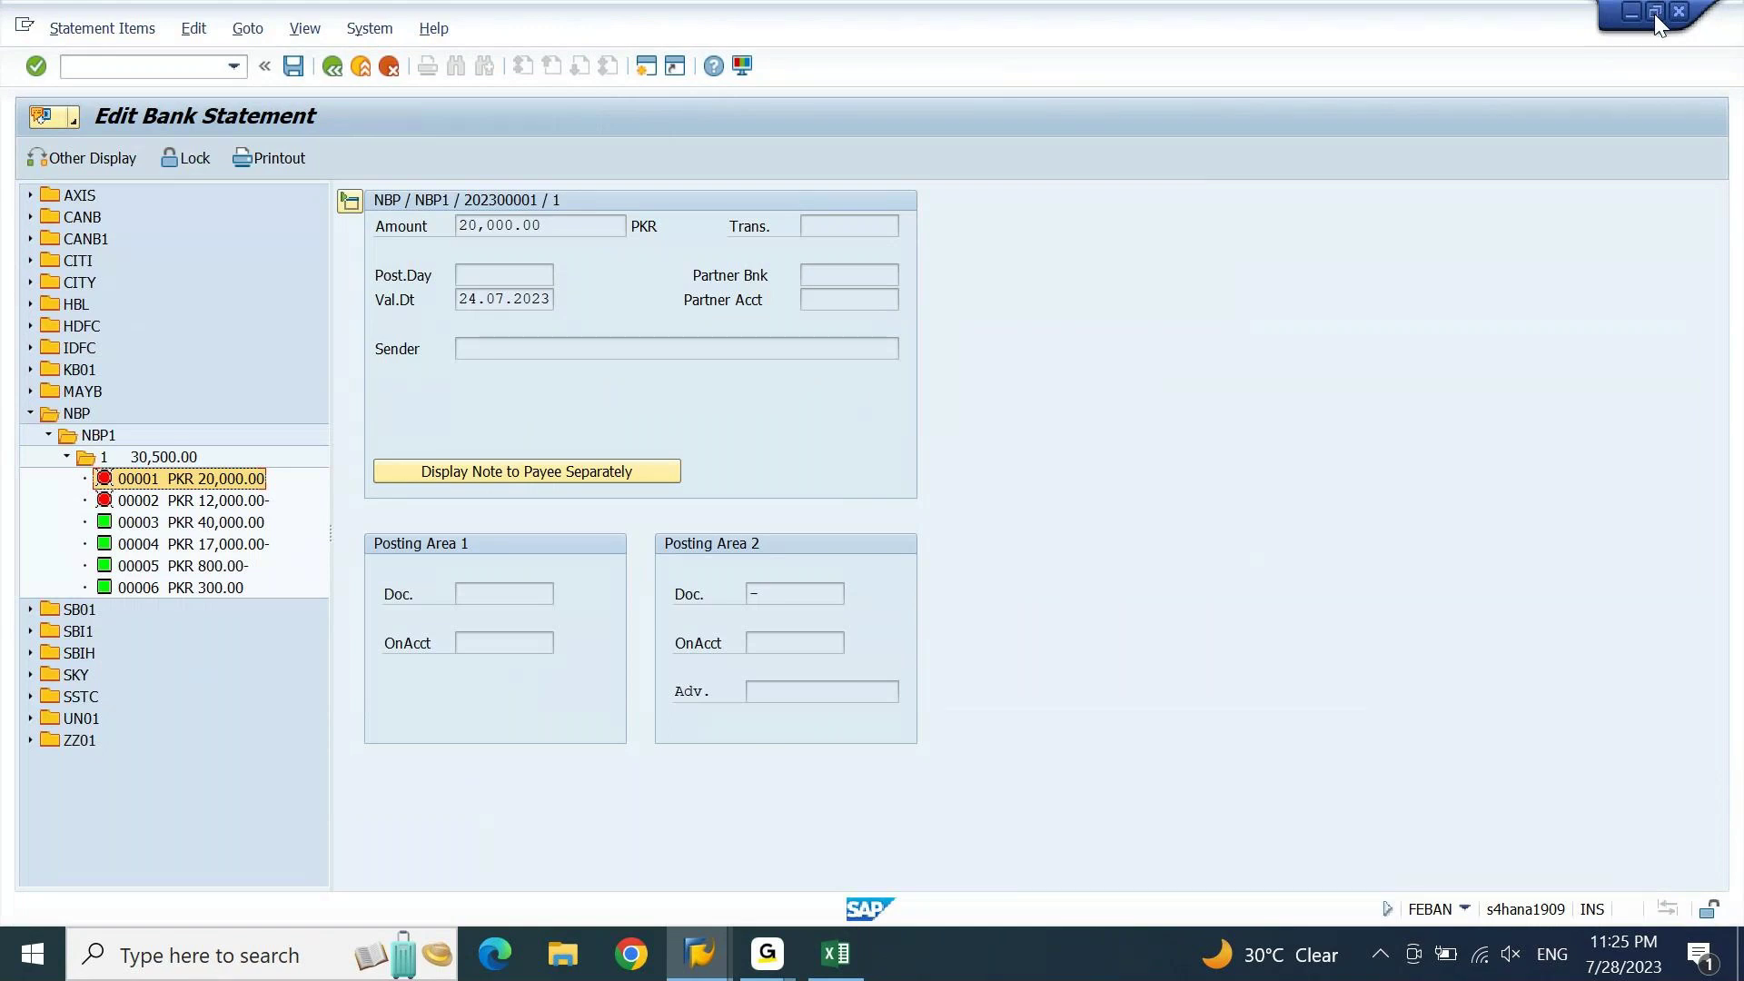
click(1654, 13)
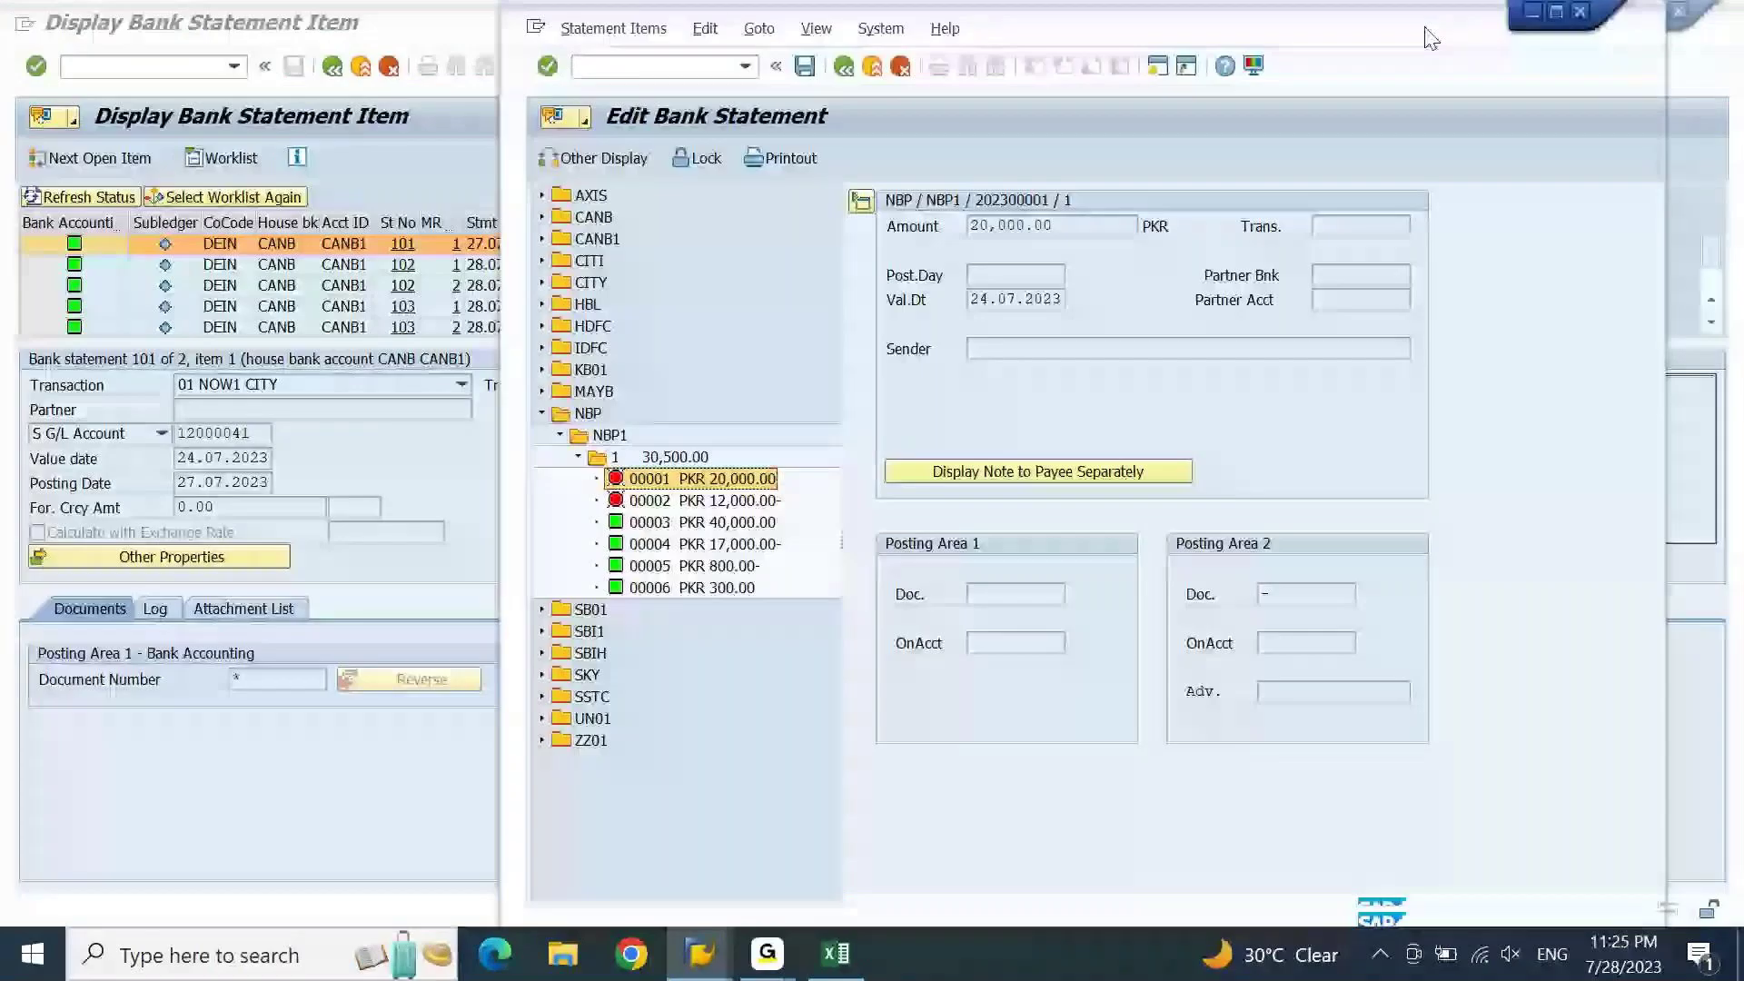